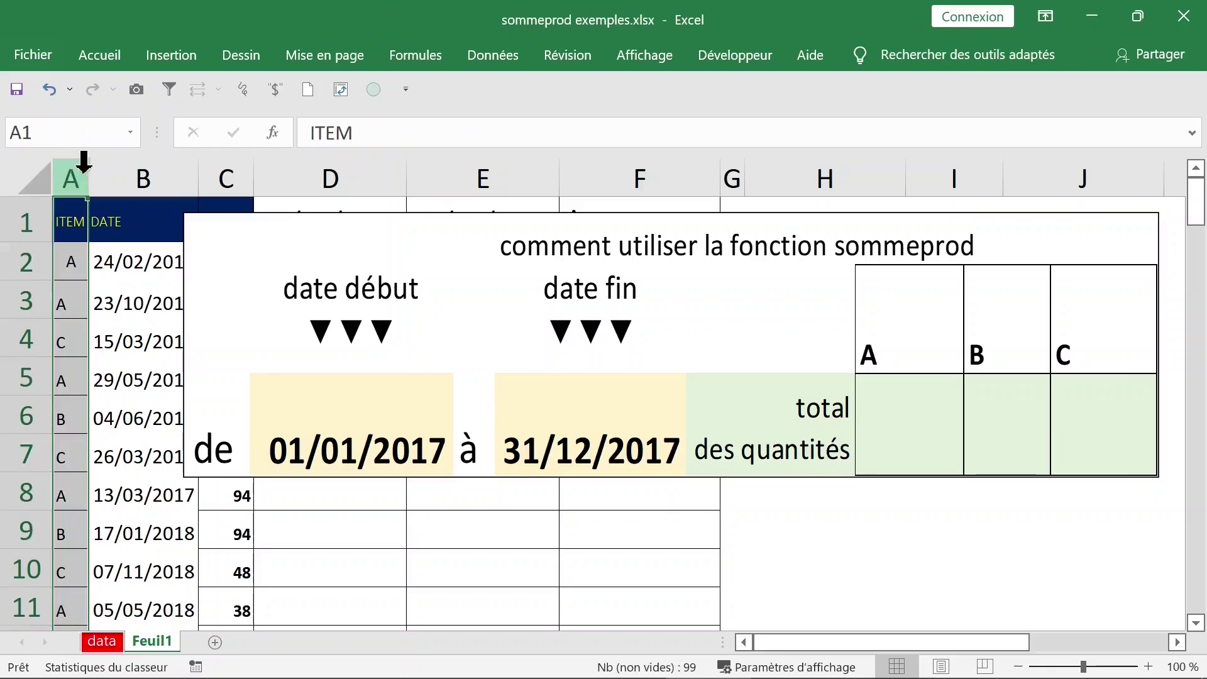
# - Delete the linked summary picture that covers the data table on sheet Feuil1
pyautogui.click(127, 177)
pyautogui.moveTo(240, 218); pyautogui.dragTo(186, 190)
pyautogui.click(237, 178)
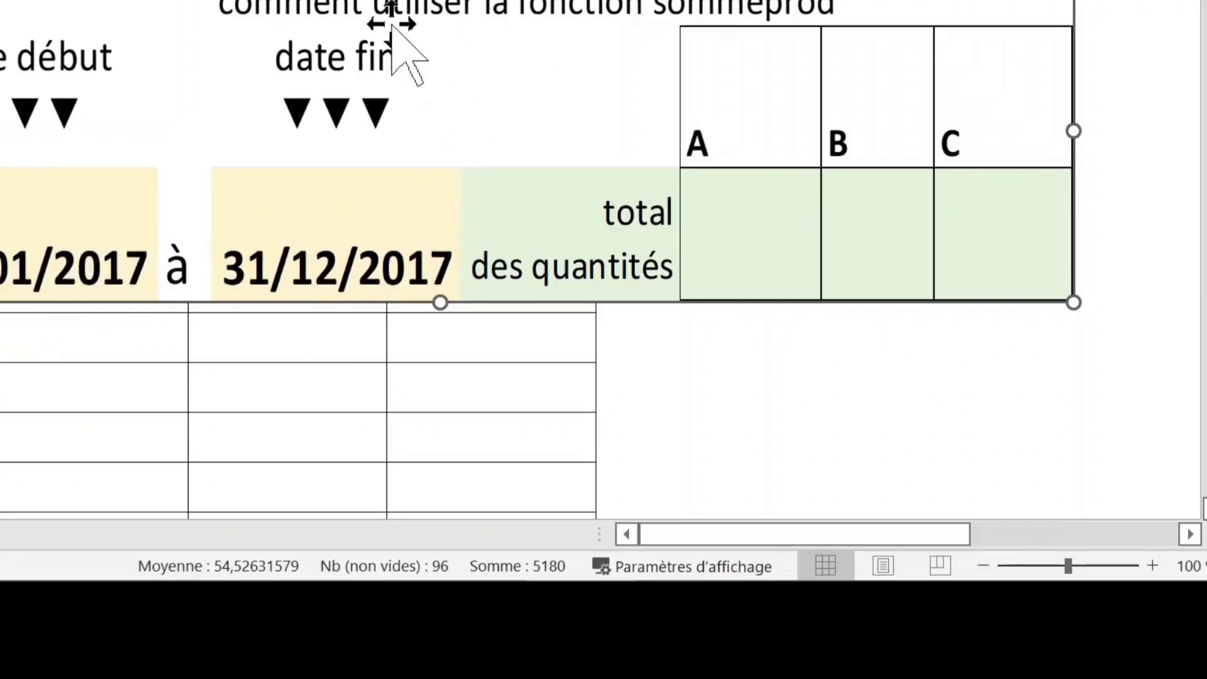
pyautogui.moveTo(412, 54); pyautogui.dragTo(503, 149)
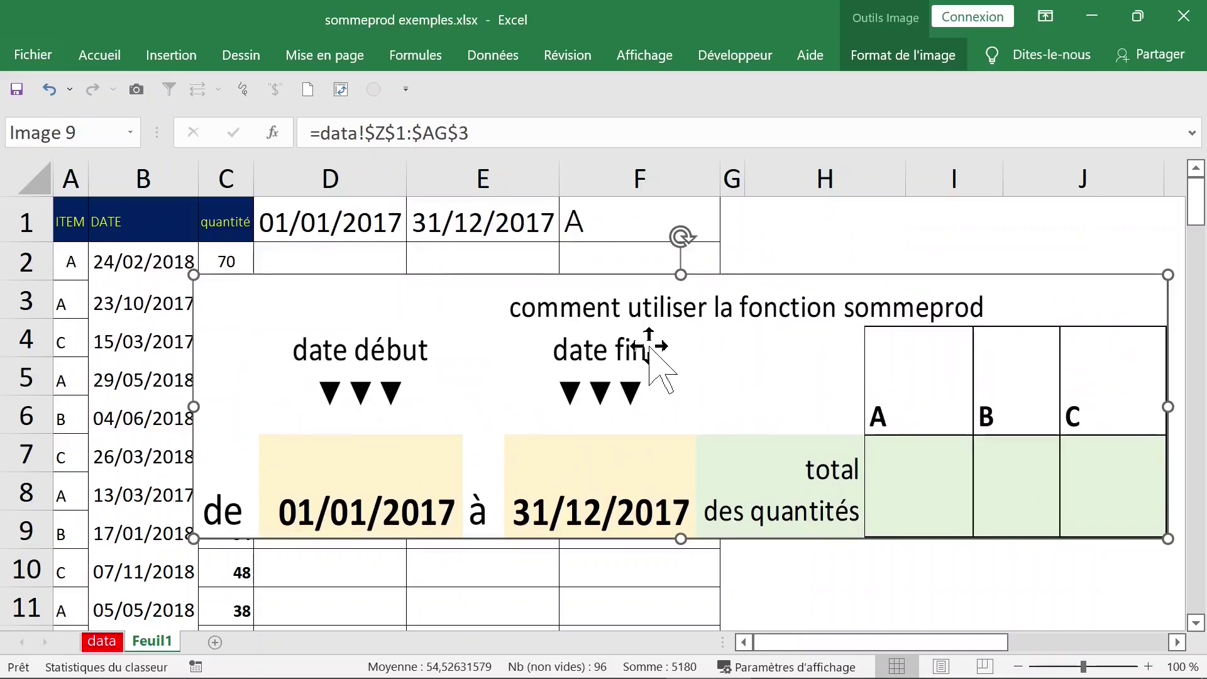
pyautogui.press('Delete')
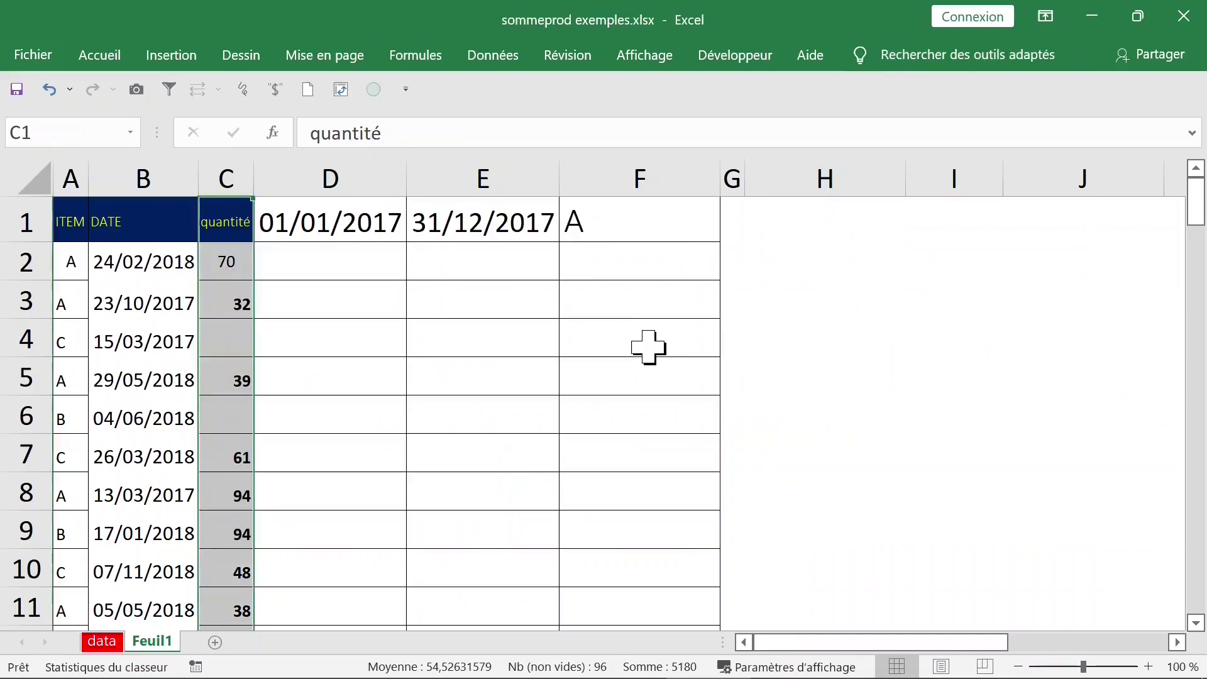
pyautogui.click(619, 230)
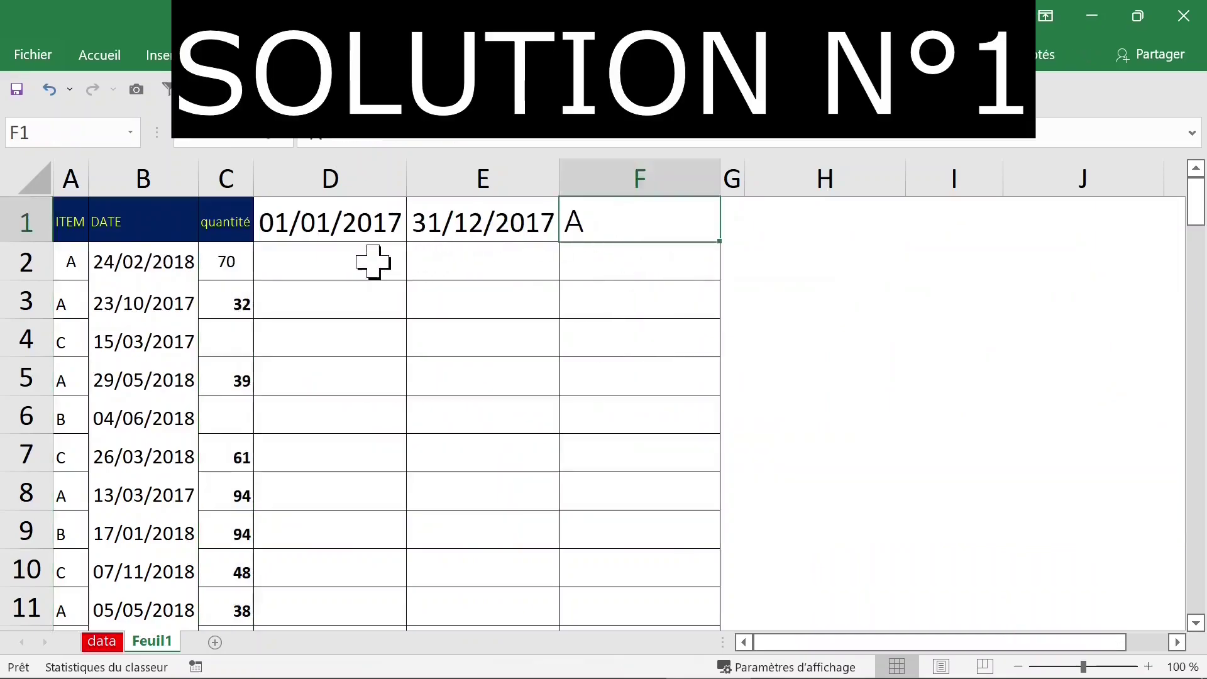
pyautogui.click(367, 262)
pyautogui.click(172, 261)
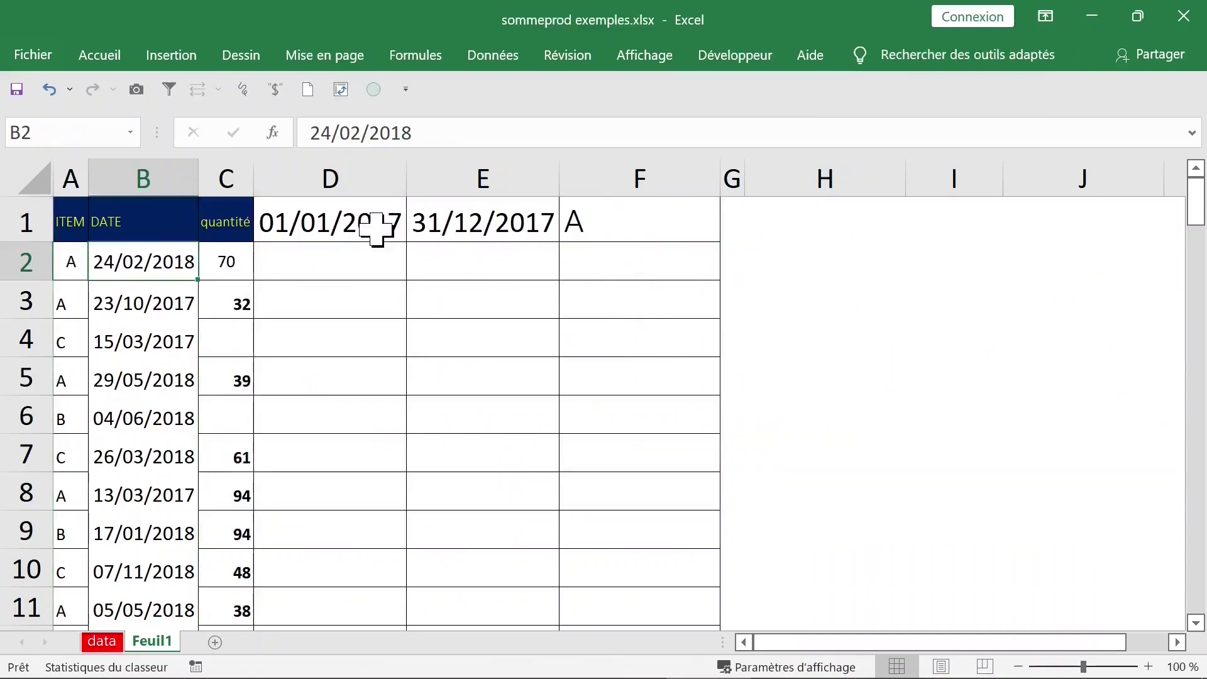
pyautogui.click(375, 221)
# - Enter the start-date test =B2>=$D$1 in cell D2 and fill it down column D for all data rows
pyautogui.click(317, 266)
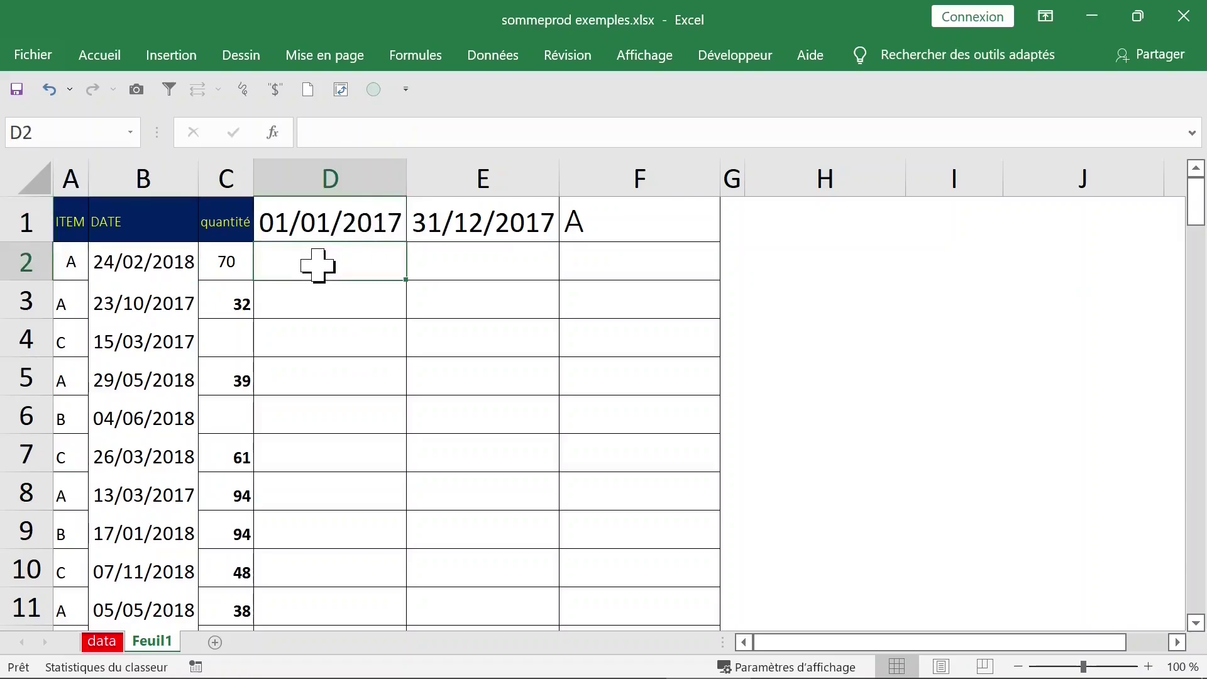
pyautogui.write('=')
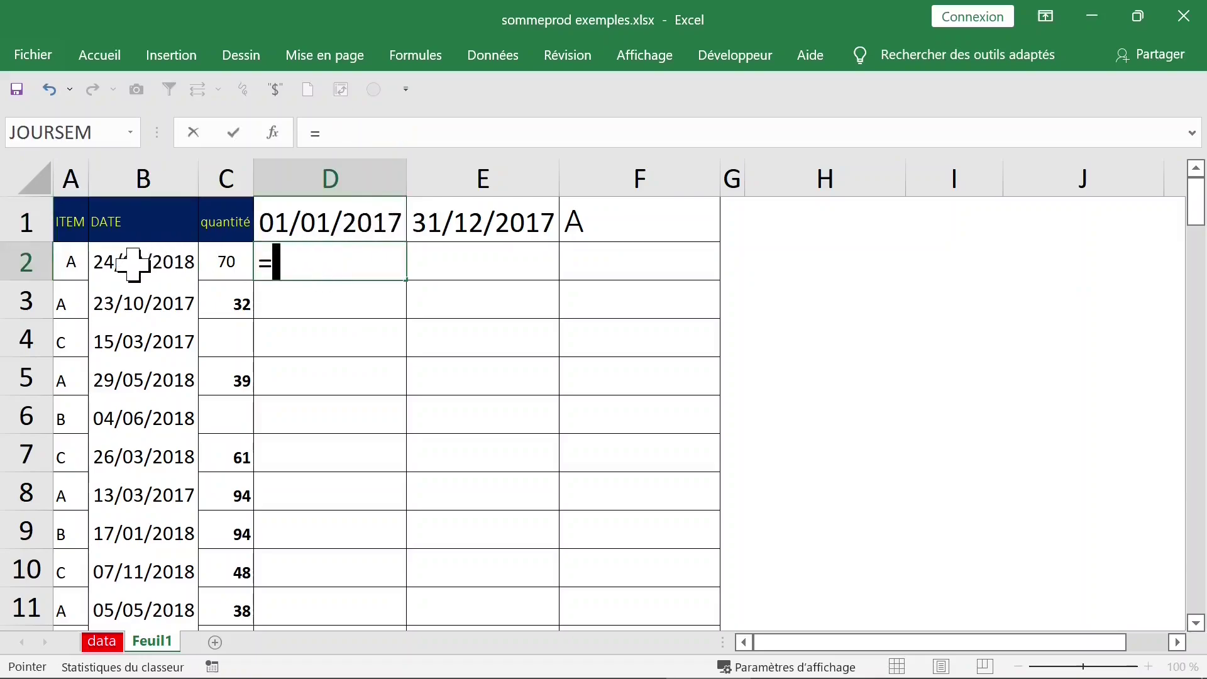
pyautogui.click(133, 264)
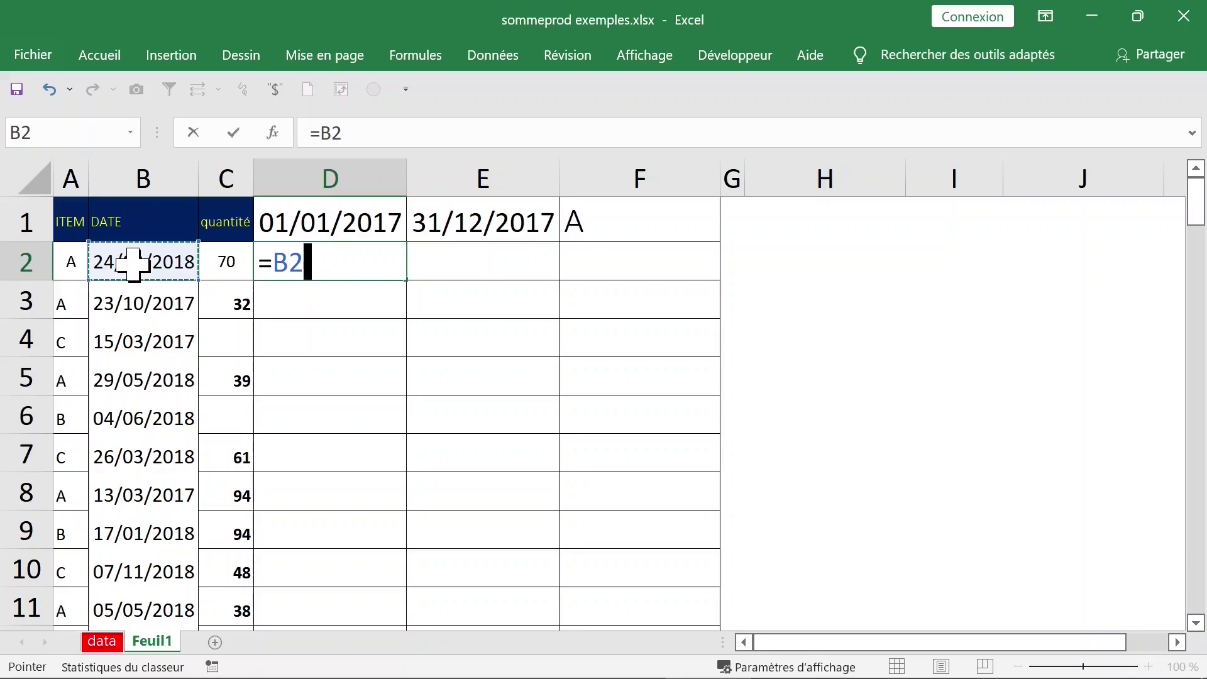
pyautogui.write('>=')
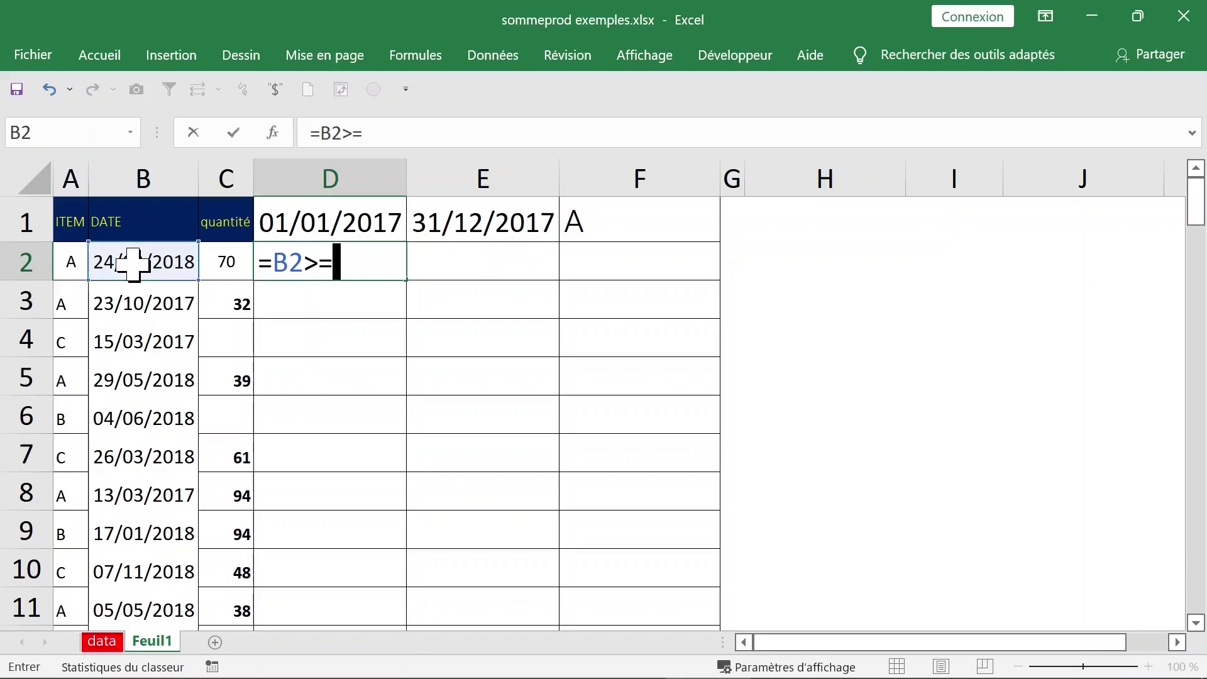
pyautogui.click(316, 226)
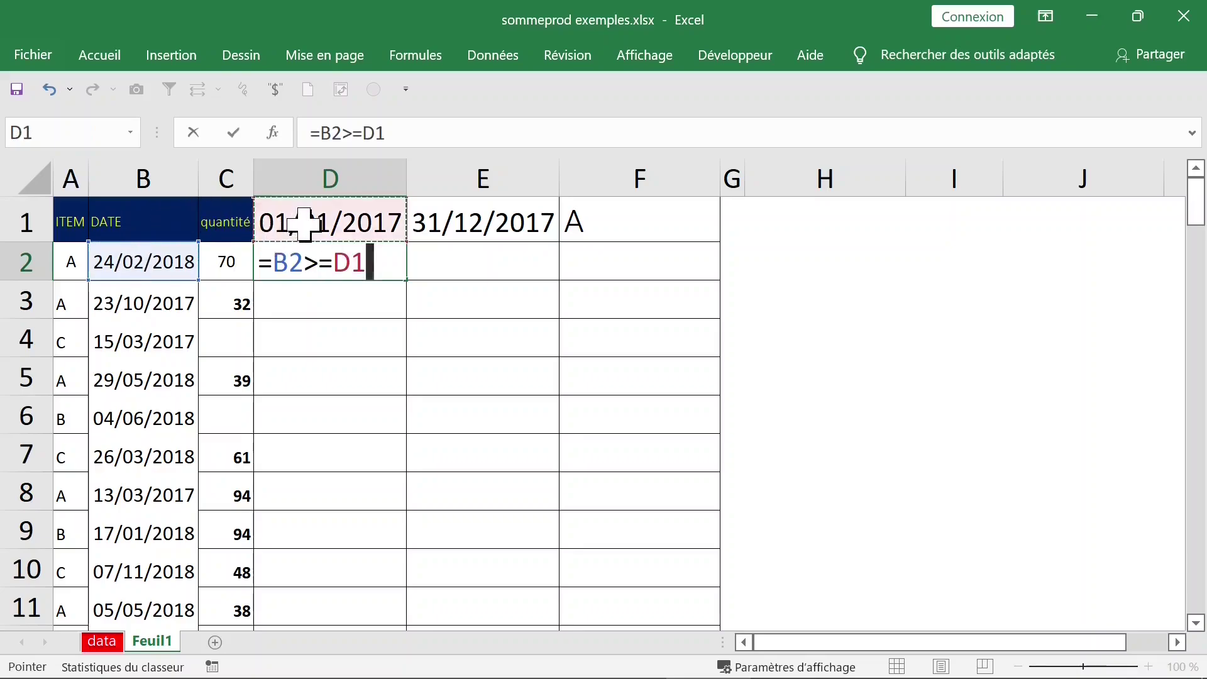
pyautogui.press('F4')
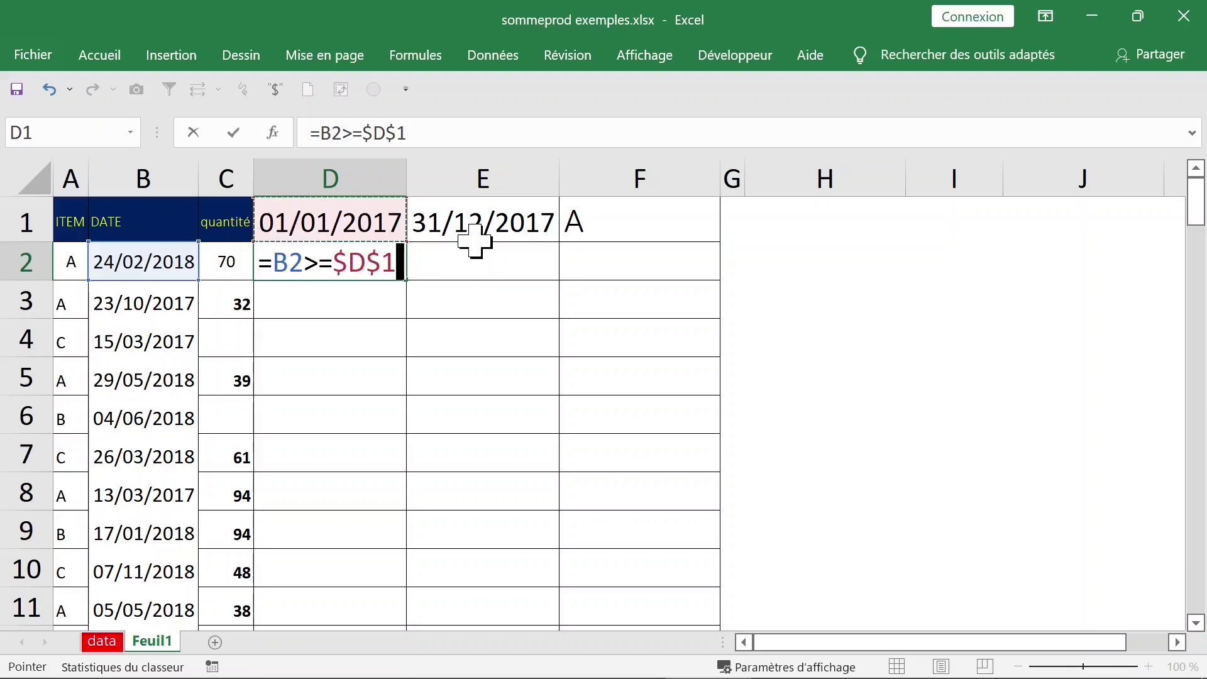
pyautogui.hotkey('ctrl', 'Return')
pyautogui.click(398, 272)
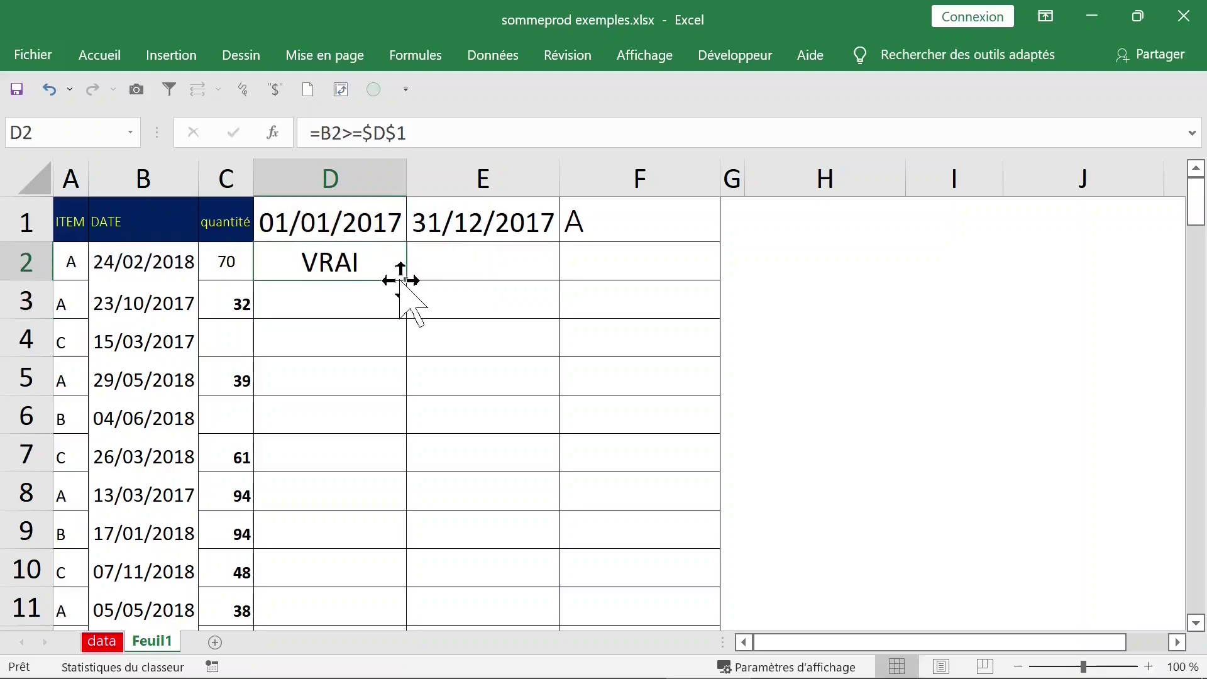
pyautogui.doubleClick(405, 280)
pyautogui.scroll(-5, 366, 425)
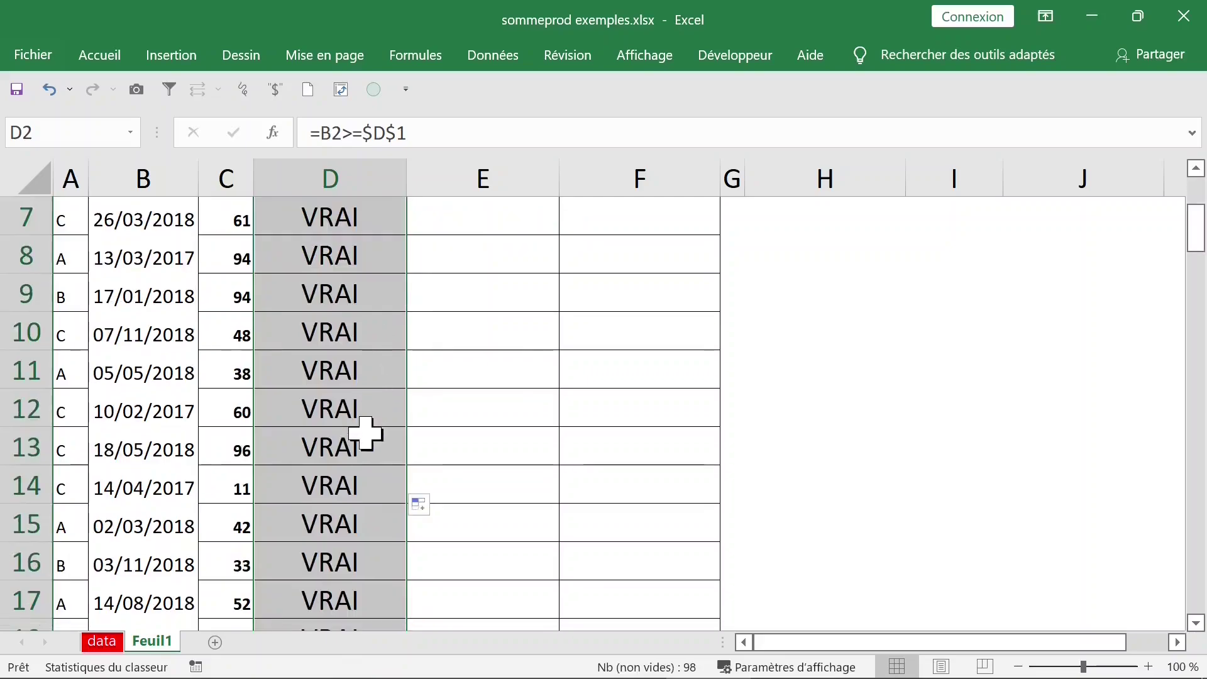
pyautogui.scroll(5, 367, 433)
# - Enter the end-date test =B2<=$E$1 in cell E2 and fill it down column E for all data rows
pyautogui.click(472, 267)
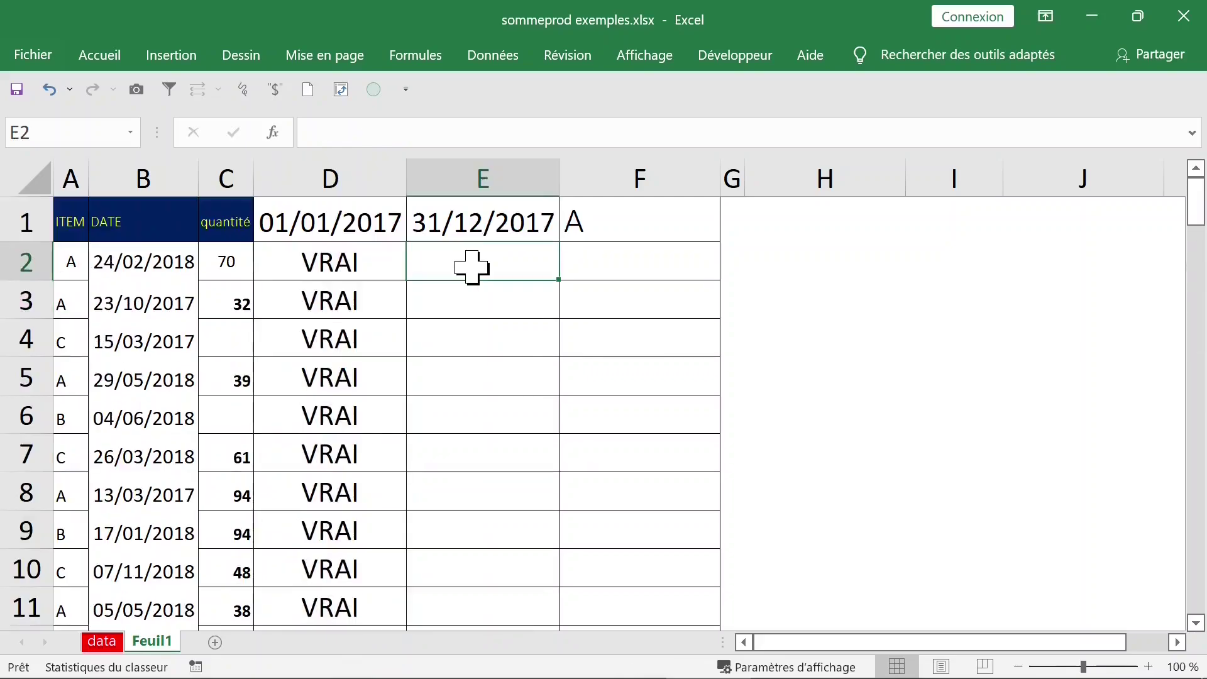
pyautogui.write('=')
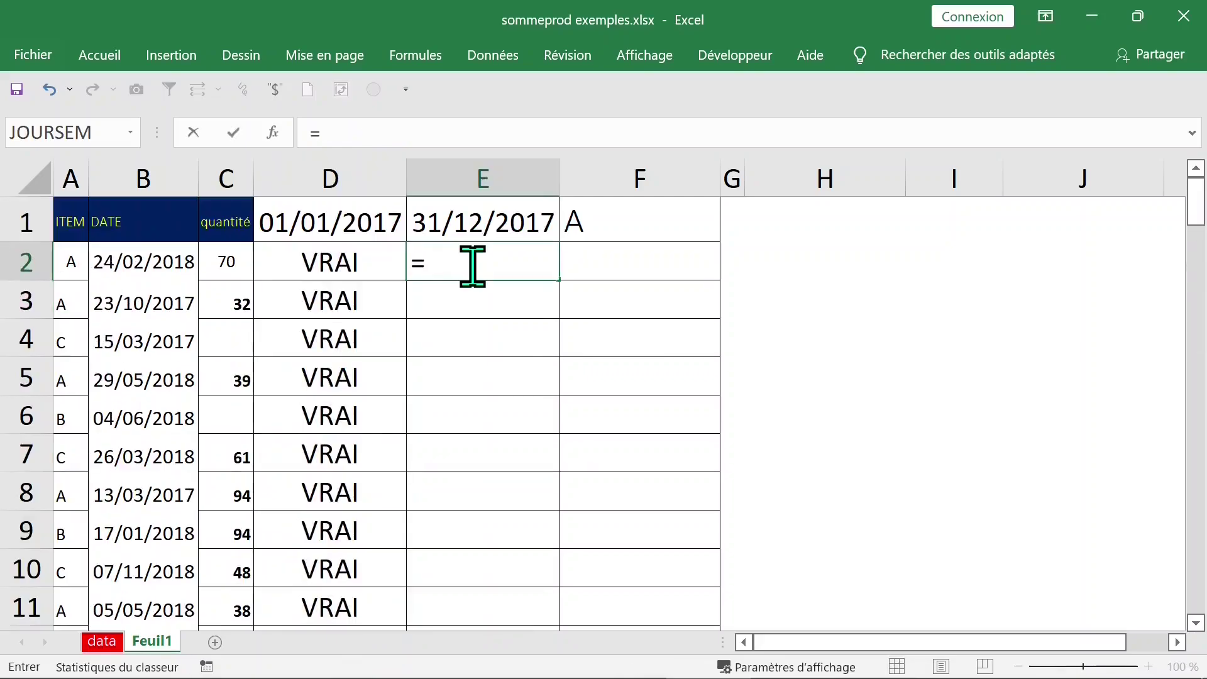
pyautogui.click(138, 263)
pyautogui.write('<=')
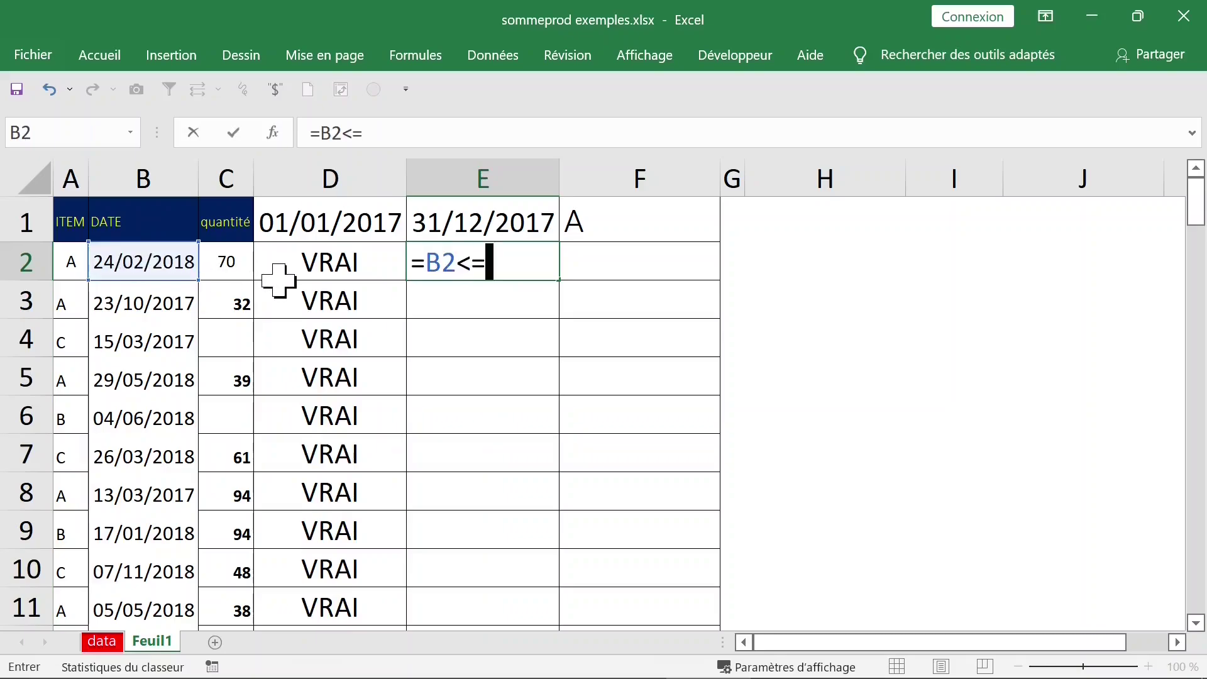
pyautogui.click(485, 220)
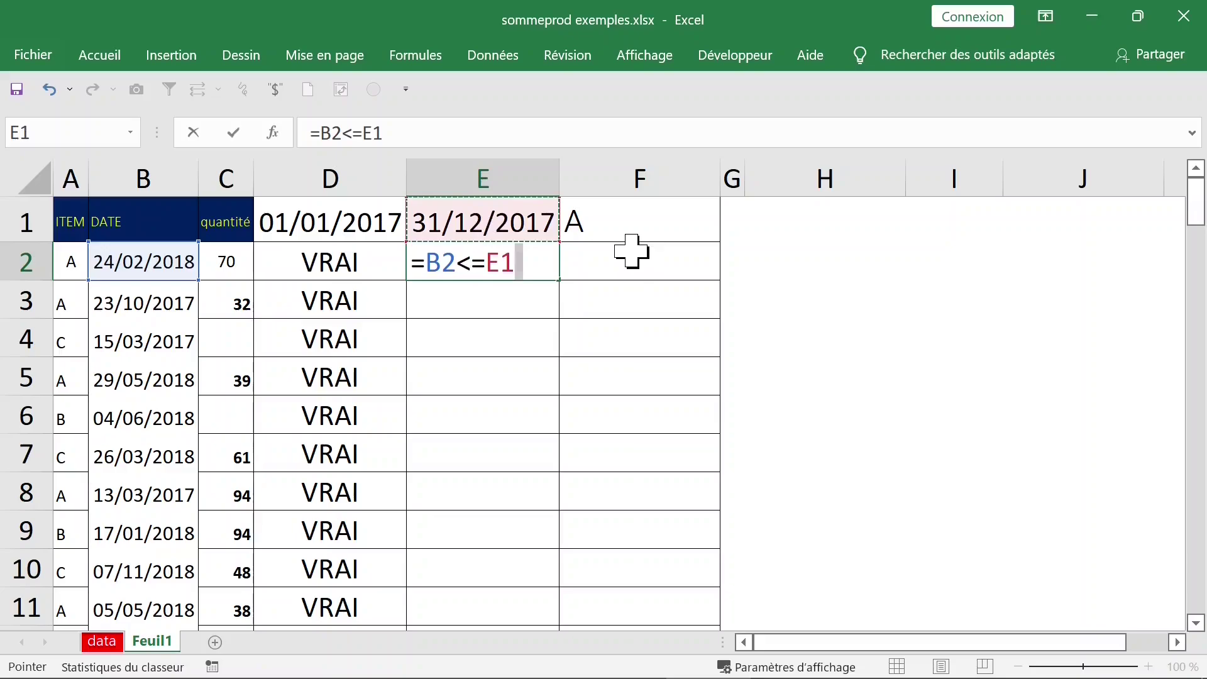
pyautogui.press('F4')
pyautogui.hotkey('ctrl', 'Return')
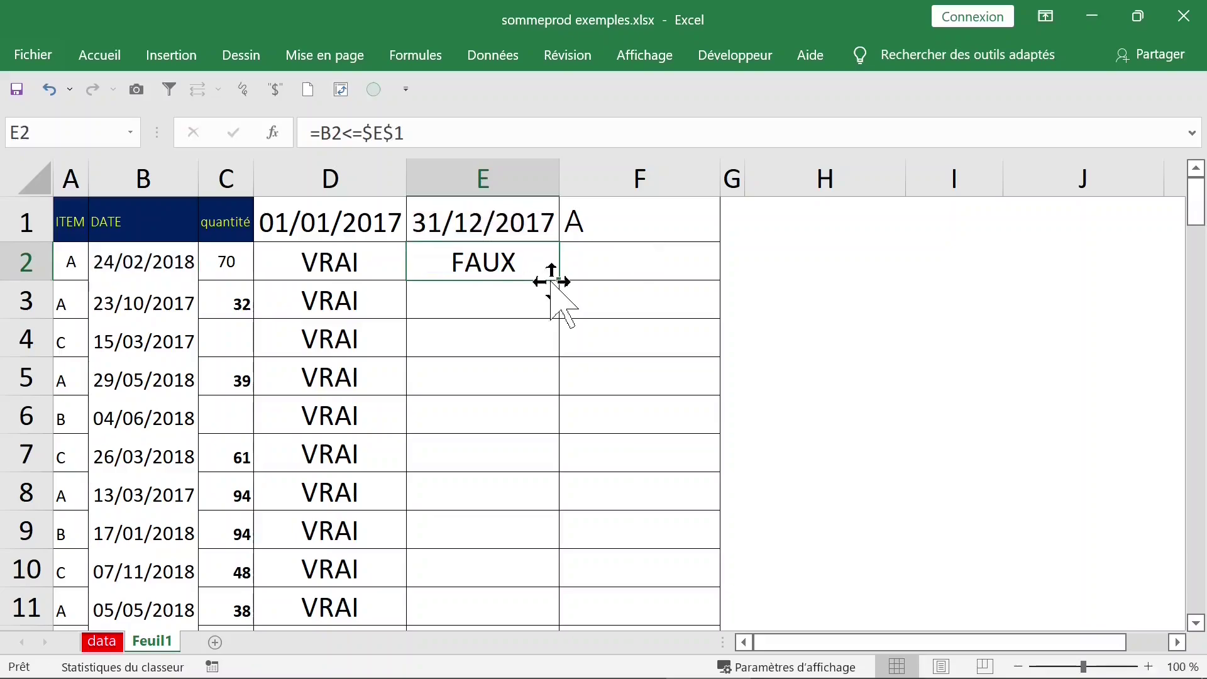
pyautogui.doubleClick(559, 283)
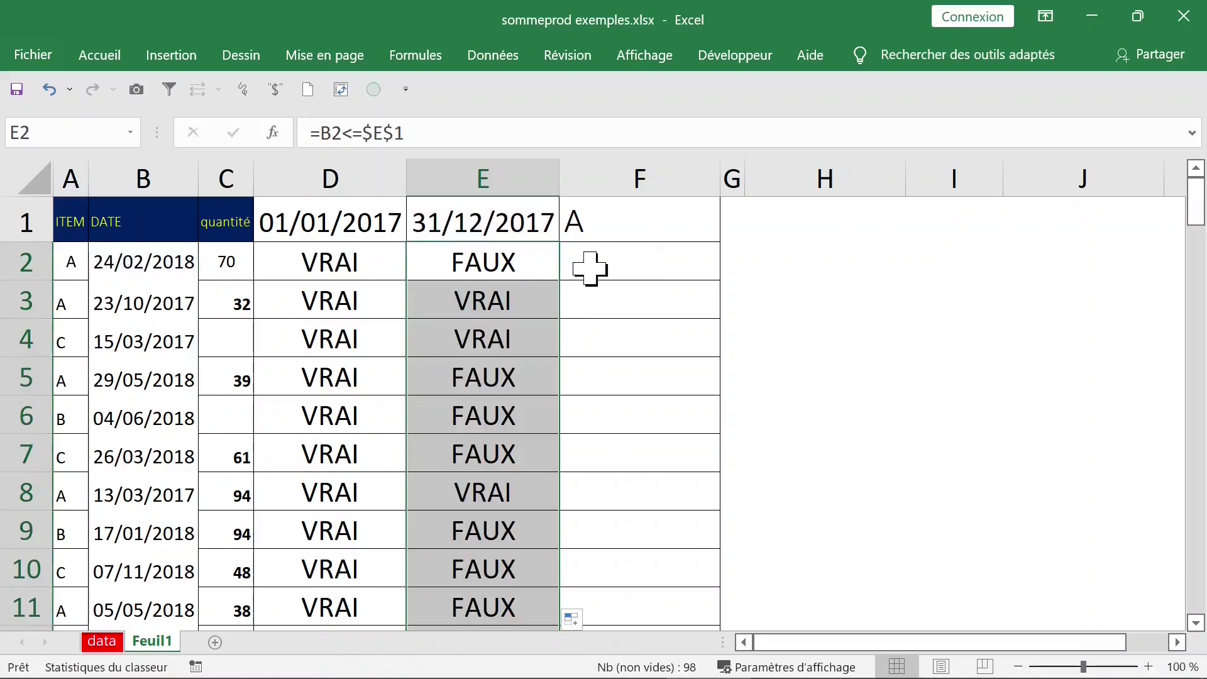
# - Enter the item test =A2=$F$1 in cell F2 and fill it down column F for all data rows
pyautogui.click(613, 261)
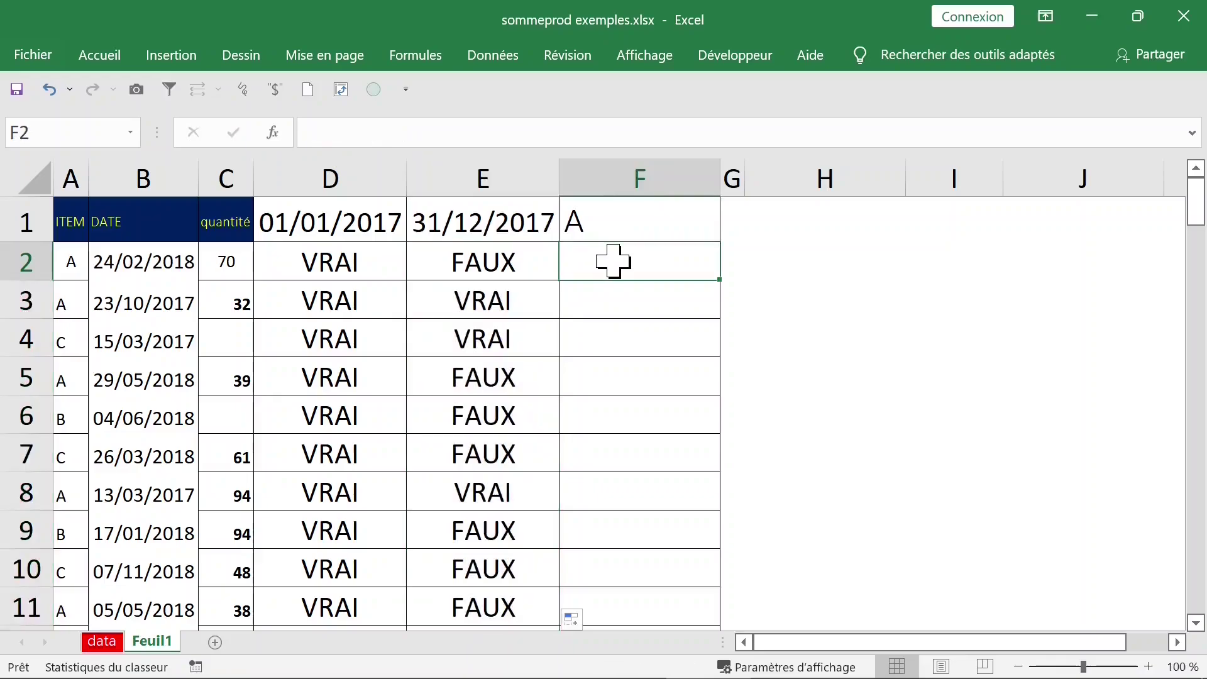
pyautogui.write('=')
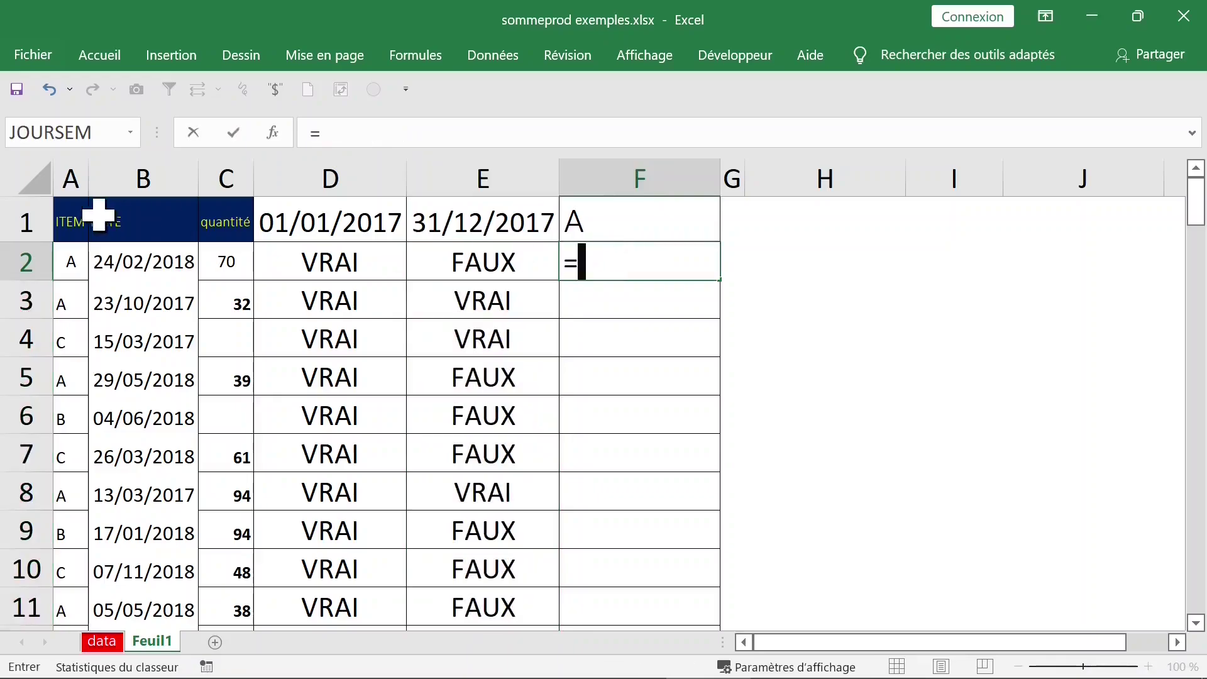
pyautogui.click(74, 261)
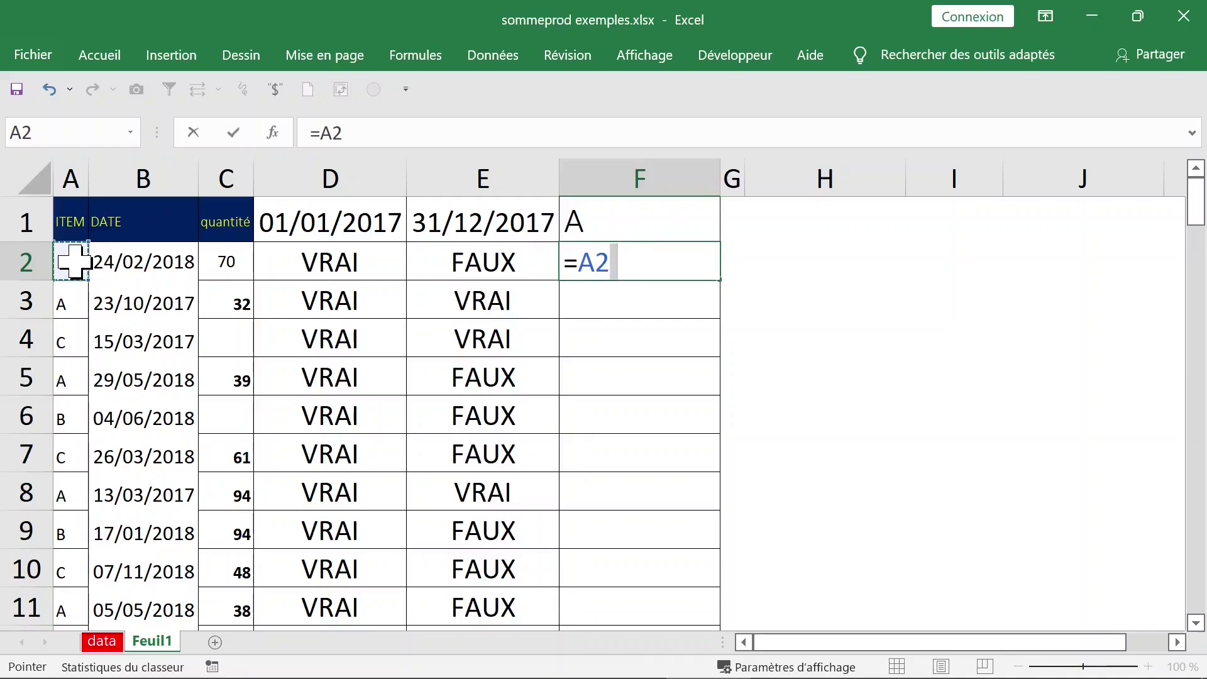
pyautogui.write('=')
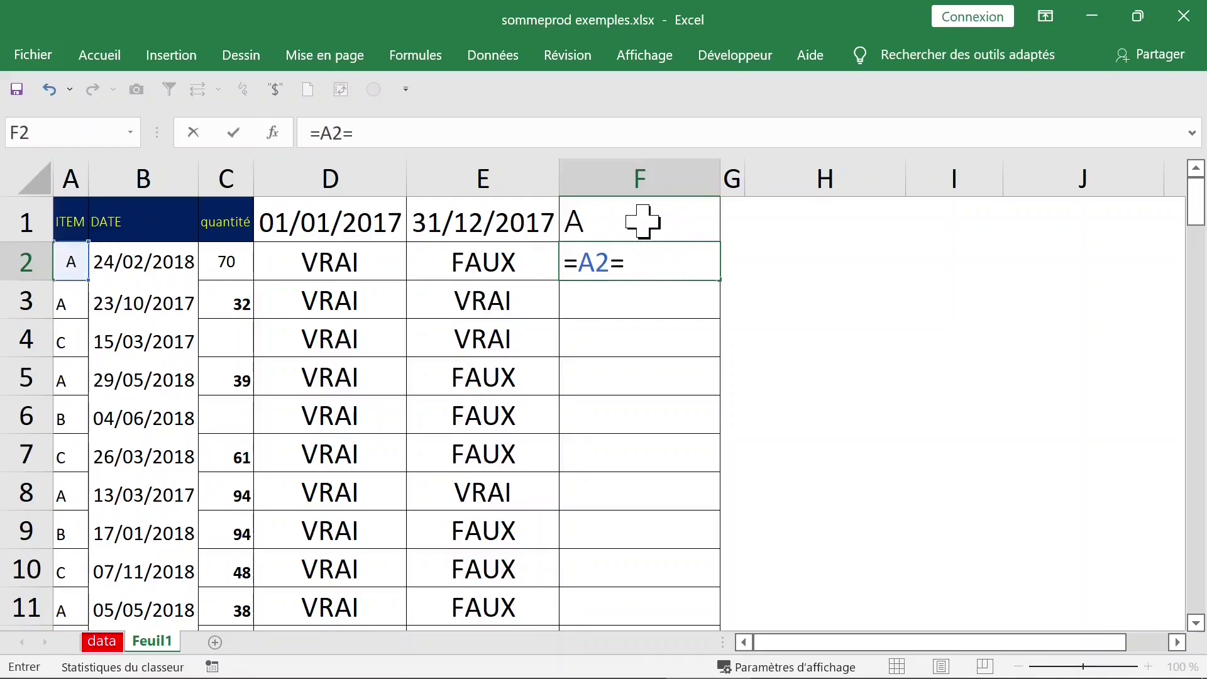
pyautogui.click(639, 221)
pyautogui.press('F4')
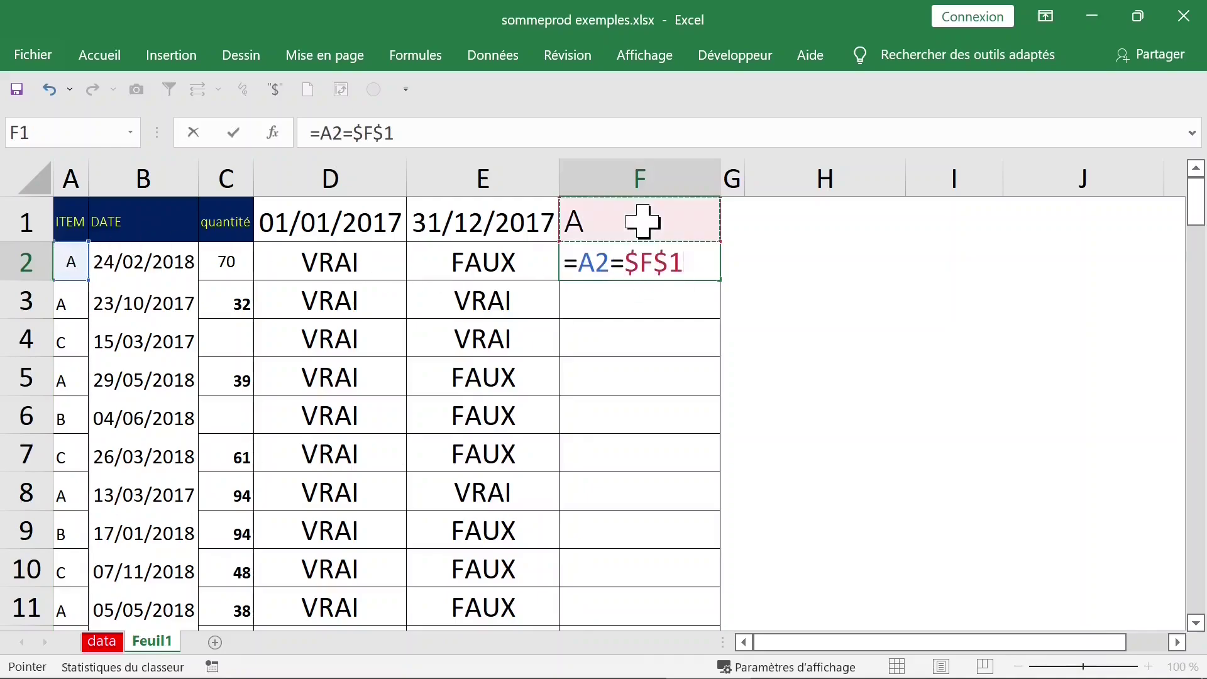
pyautogui.press('Return')
pyautogui.click(641, 258)
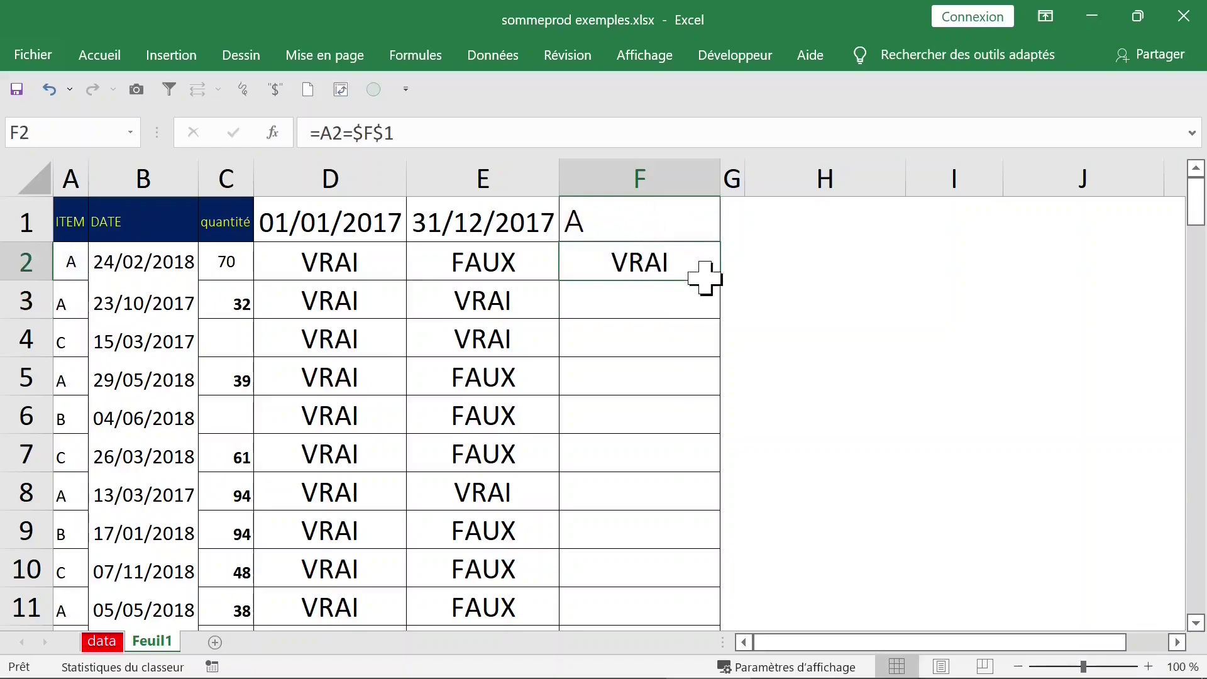
pyautogui.doubleClick(720, 281)
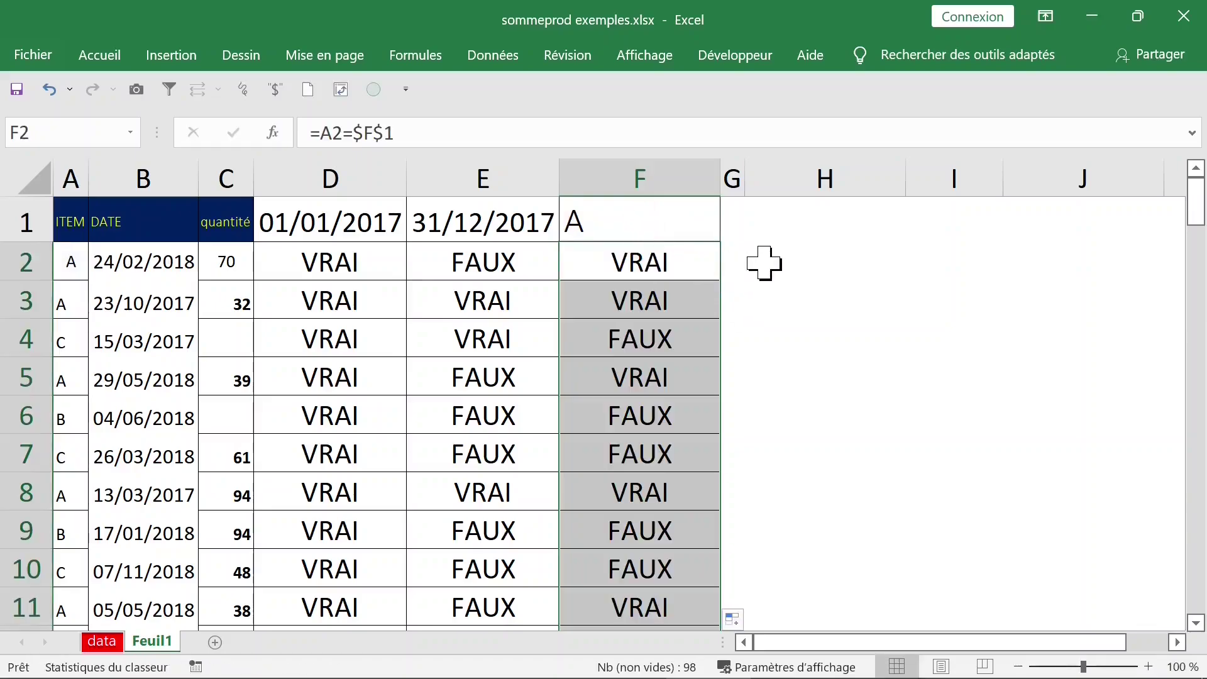
# - Select cell G2 and widen column G slightly
pyautogui.click(764, 262)
pyautogui.click(735, 260)
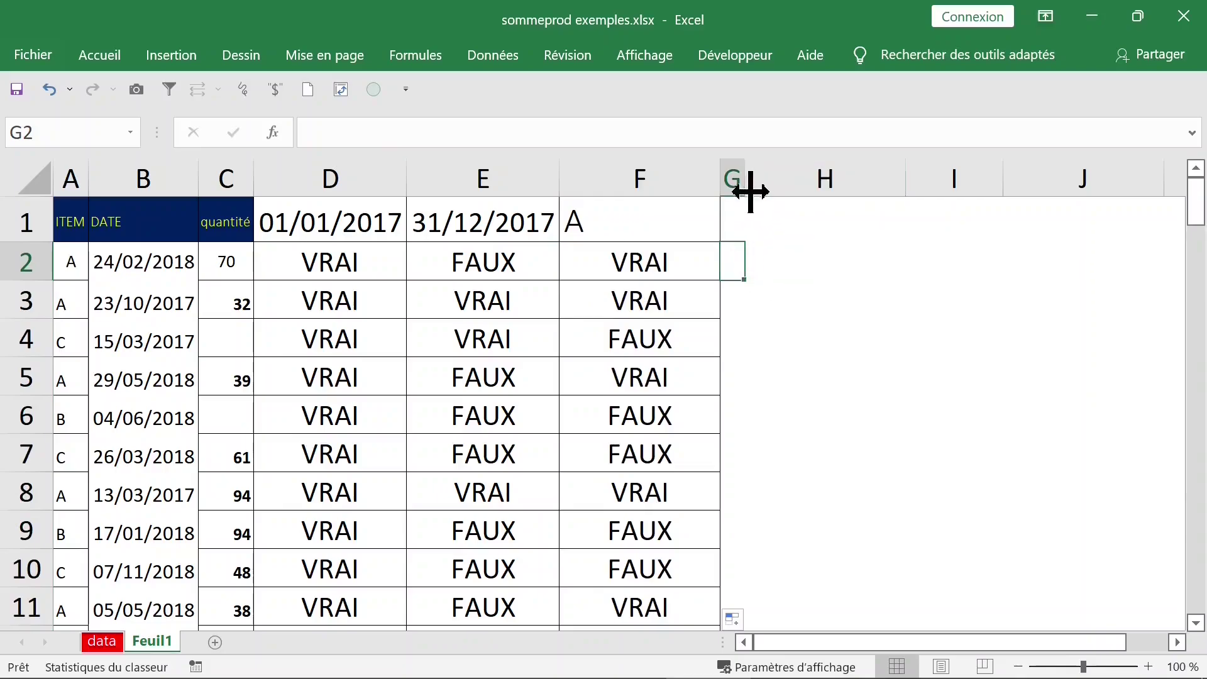
pyautogui.moveTo(748, 190); pyautogui.dragTo(783, 183)
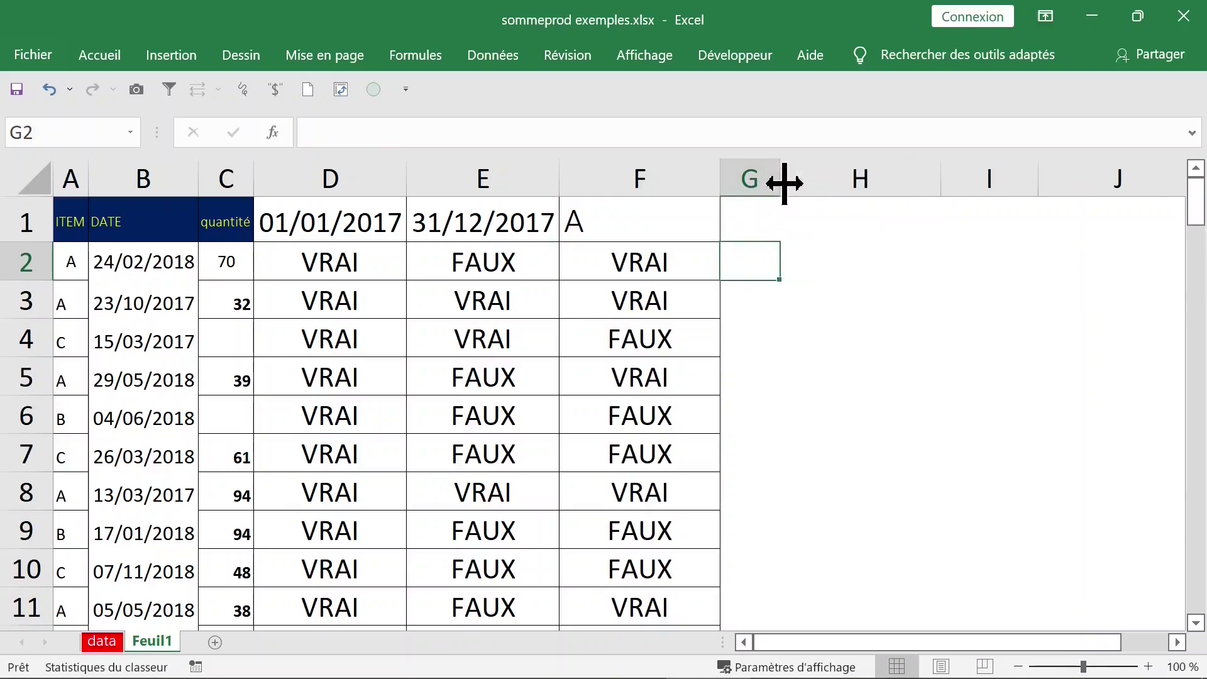
# - Multiply the quantity by the three test results in cell G2 with the formula =C2*D2*E2*F2
pyautogui.write('=')
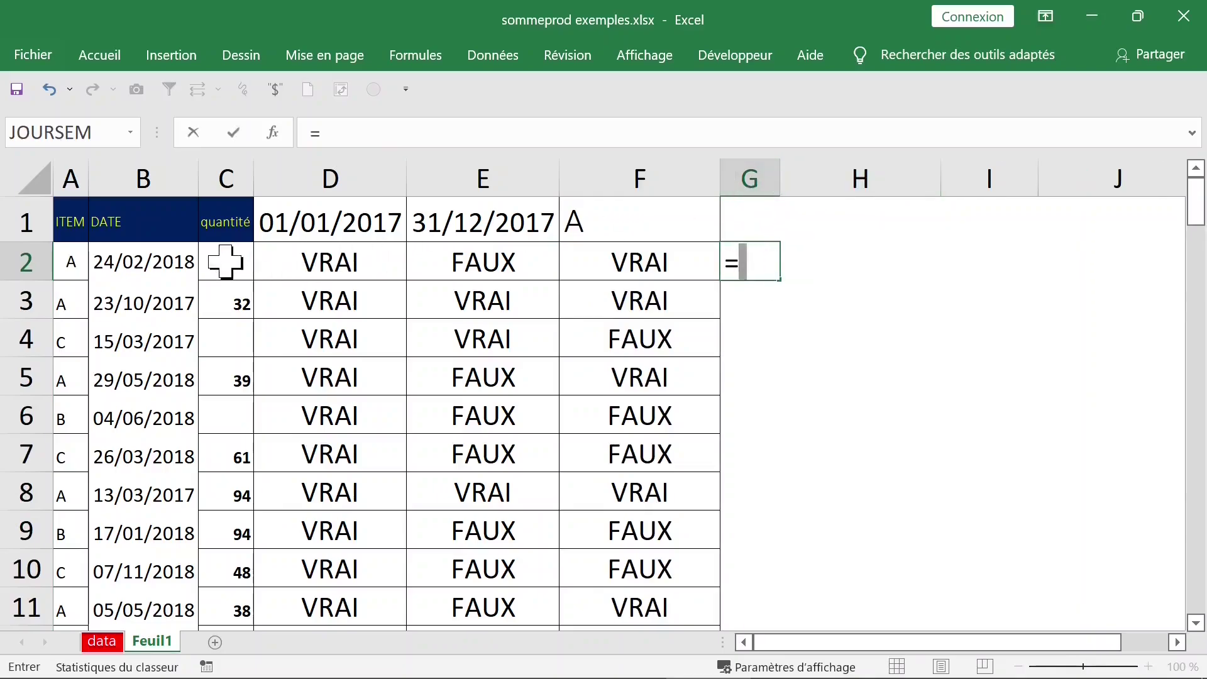
pyautogui.click(225, 261)
pyautogui.write('*')
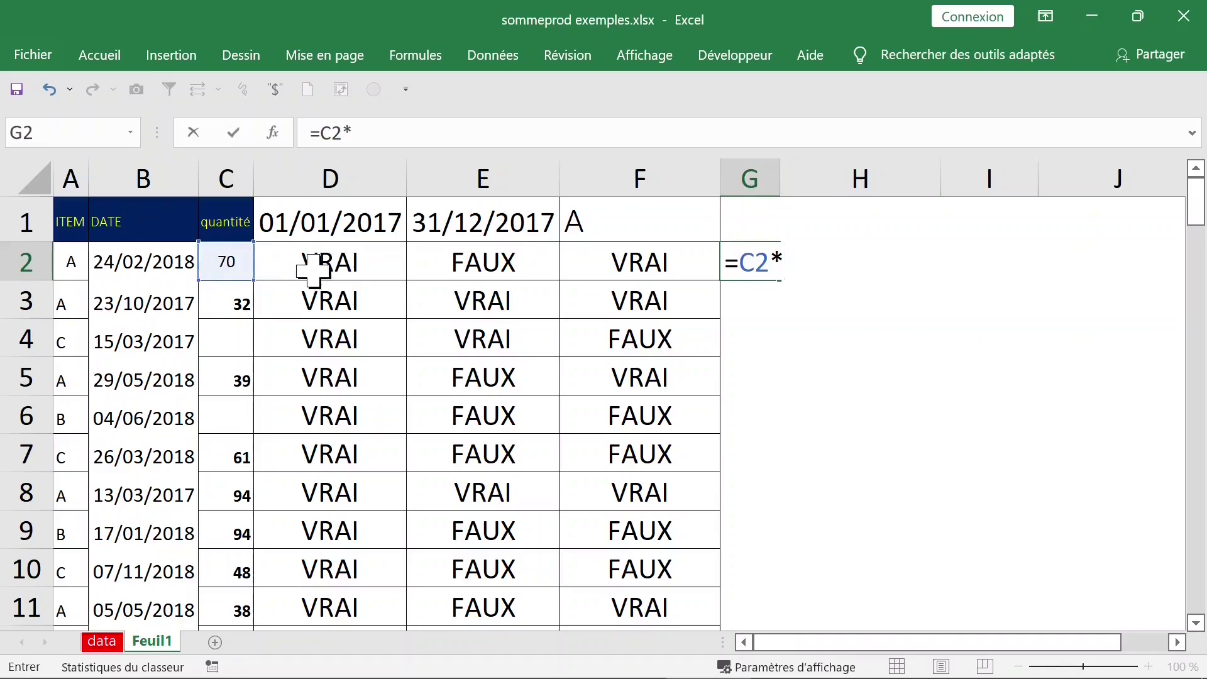
pyautogui.click(335, 266)
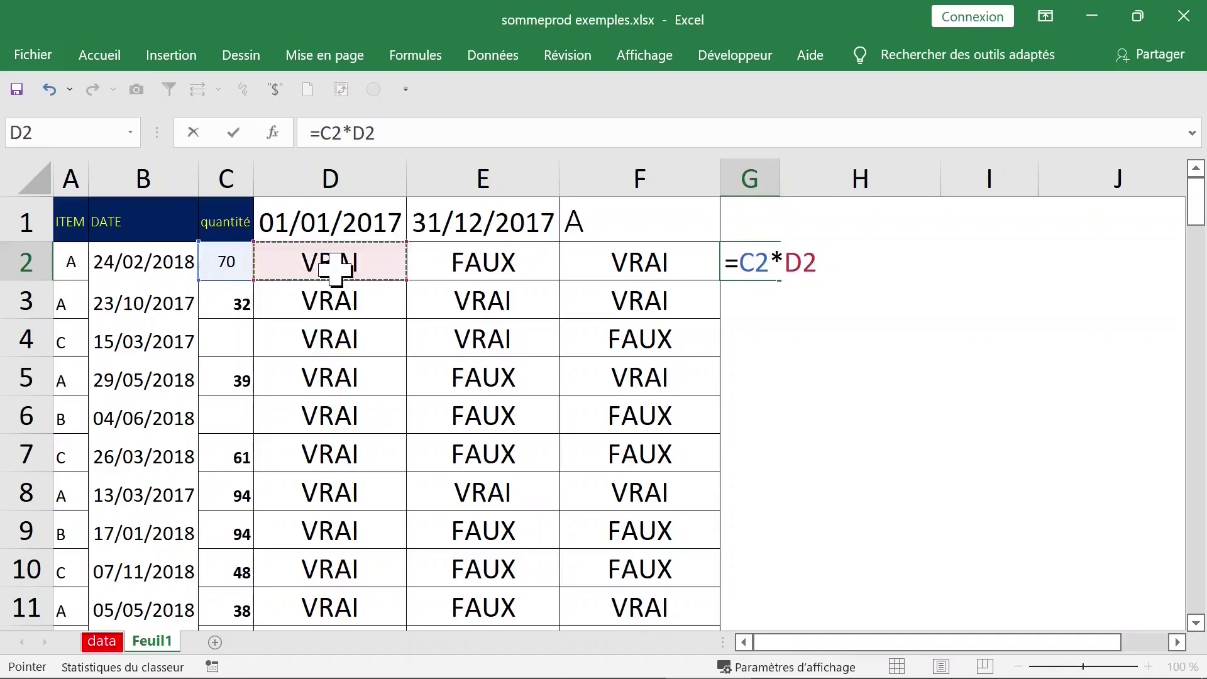
pyautogui.write('*')
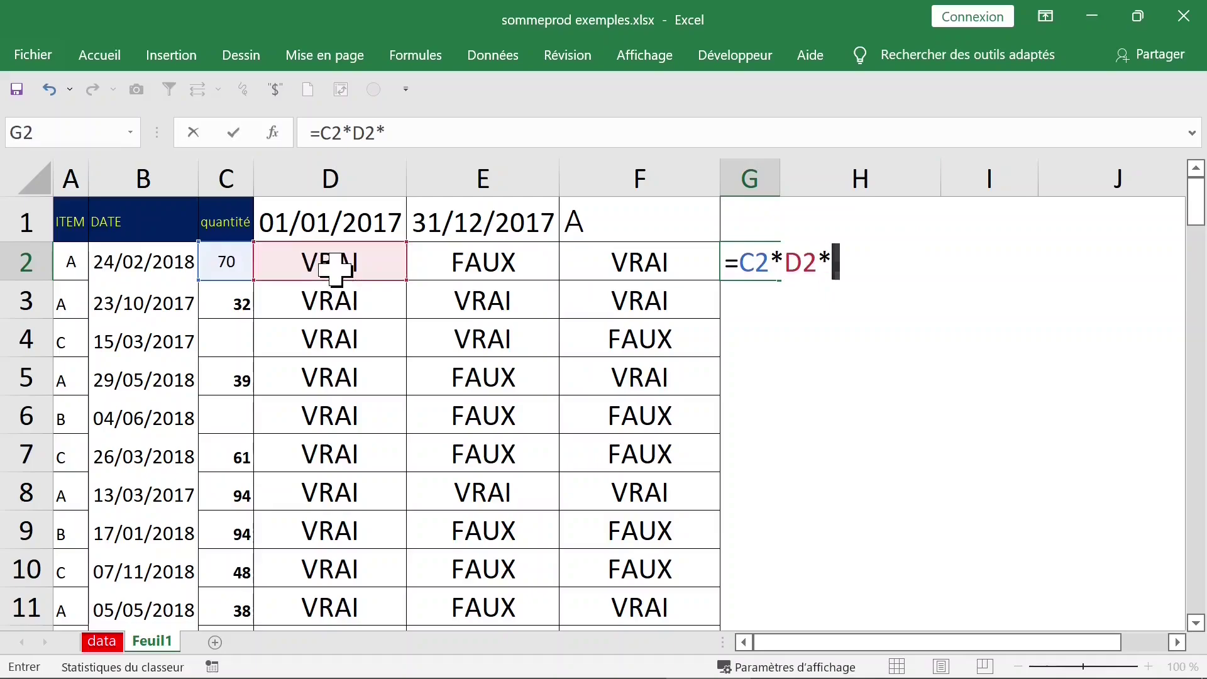
pyautogui.click(464, 260)
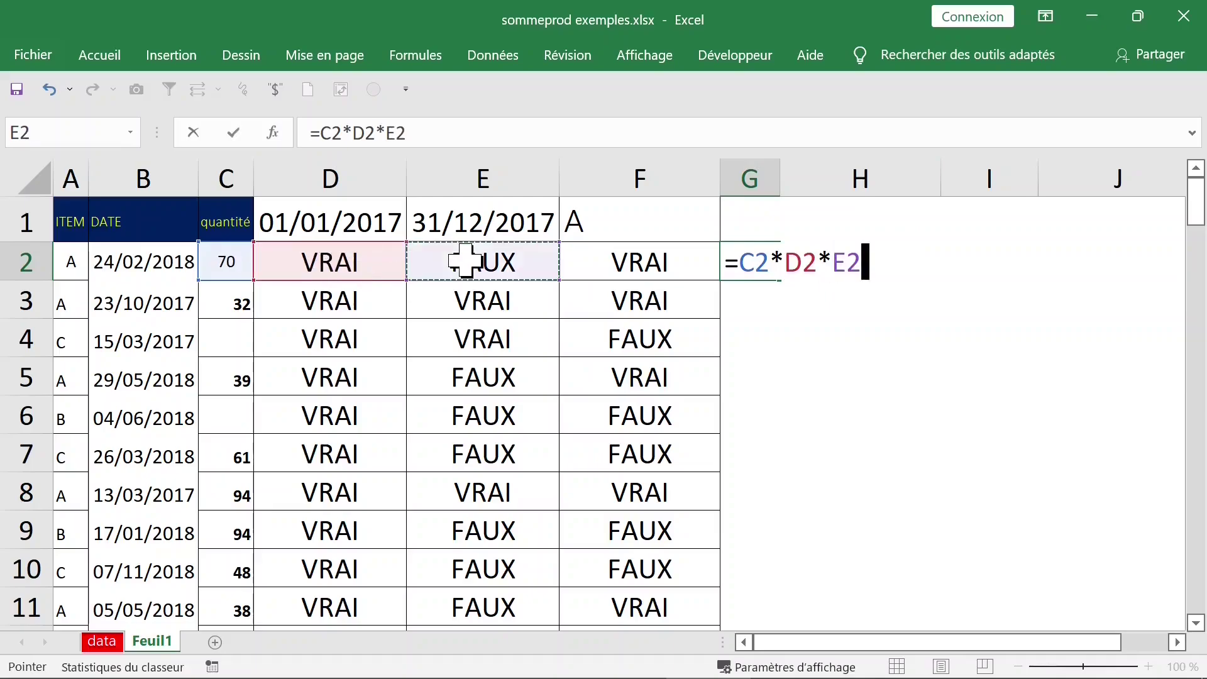
pyautogui.write('*')
pyautogui.click(627, 258)
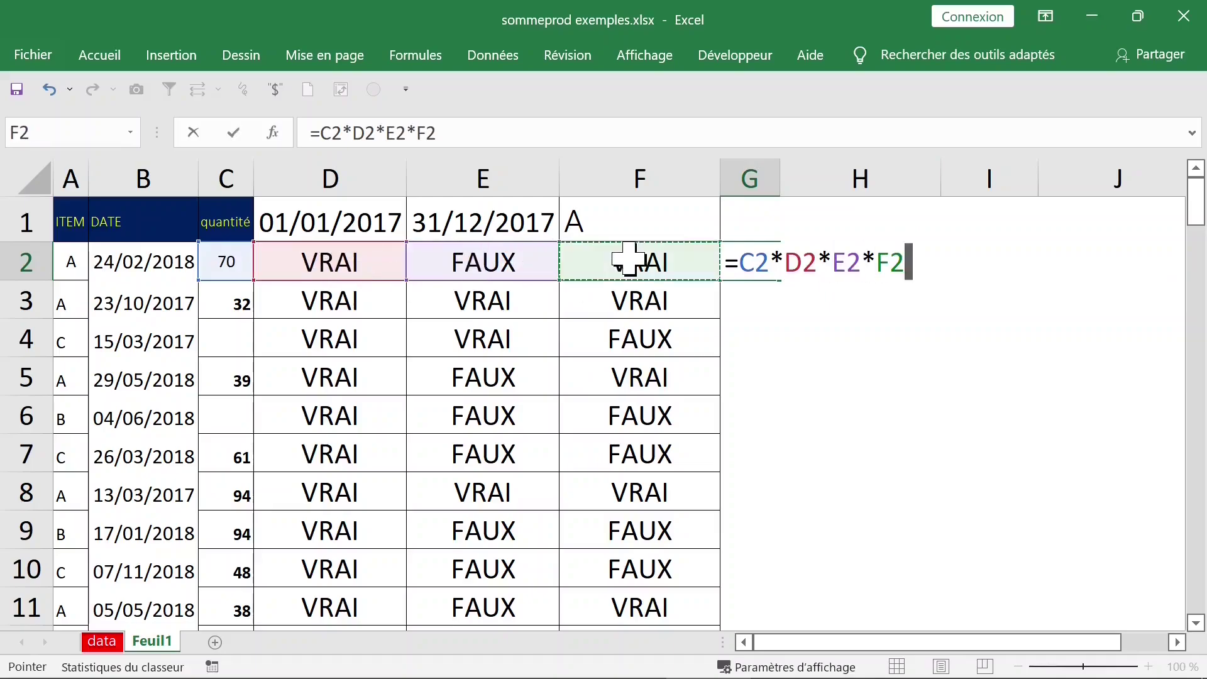
pyautogui.press('Return')
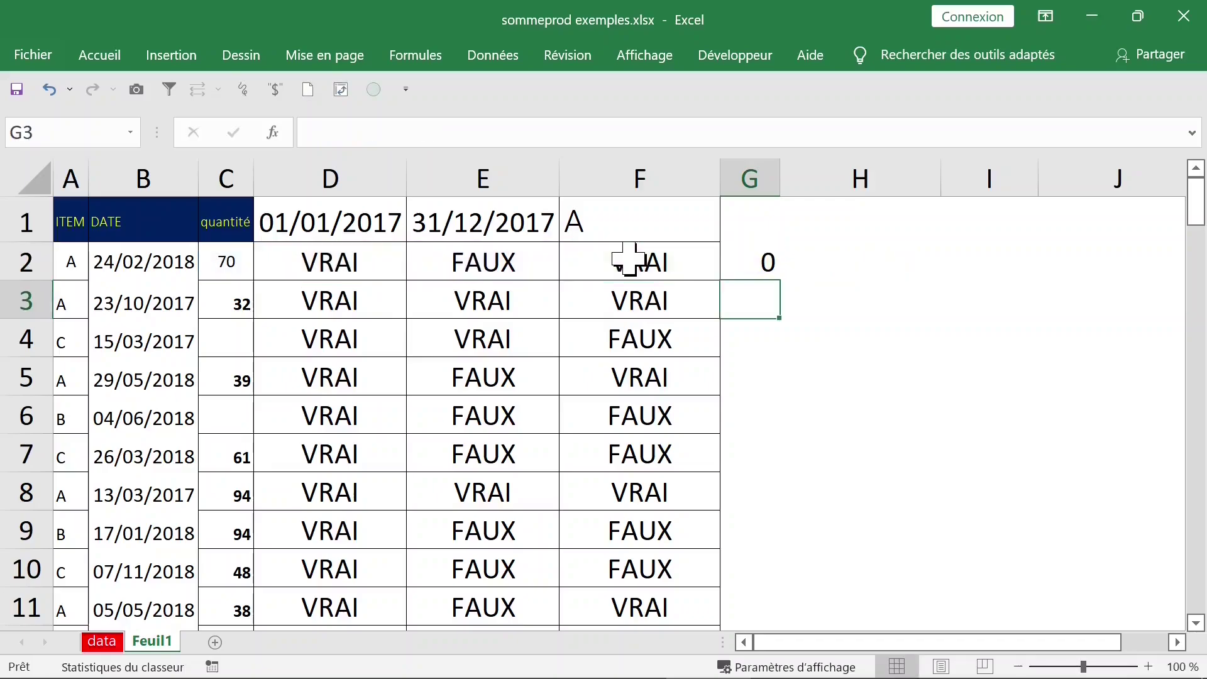
# - Fill the product formula in G2 down column G for all data rows and sum the column in cell G100
pyautogui.click(757, 263)
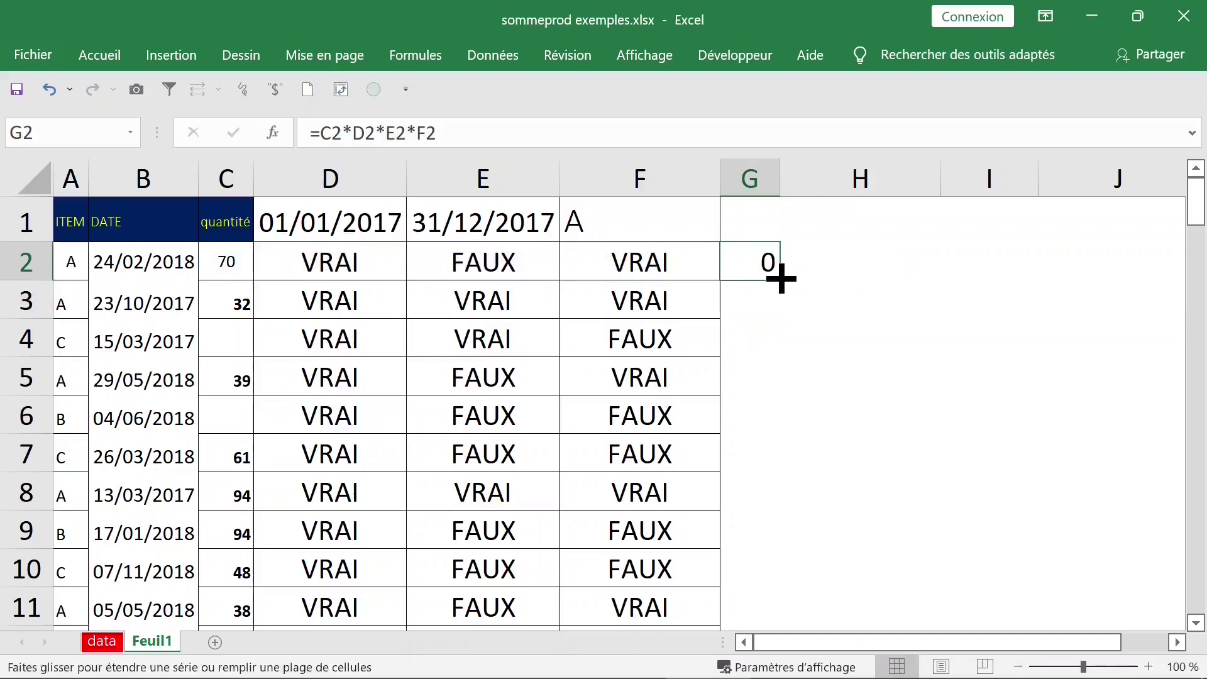
pyautogui.doubleClick(781, 279)
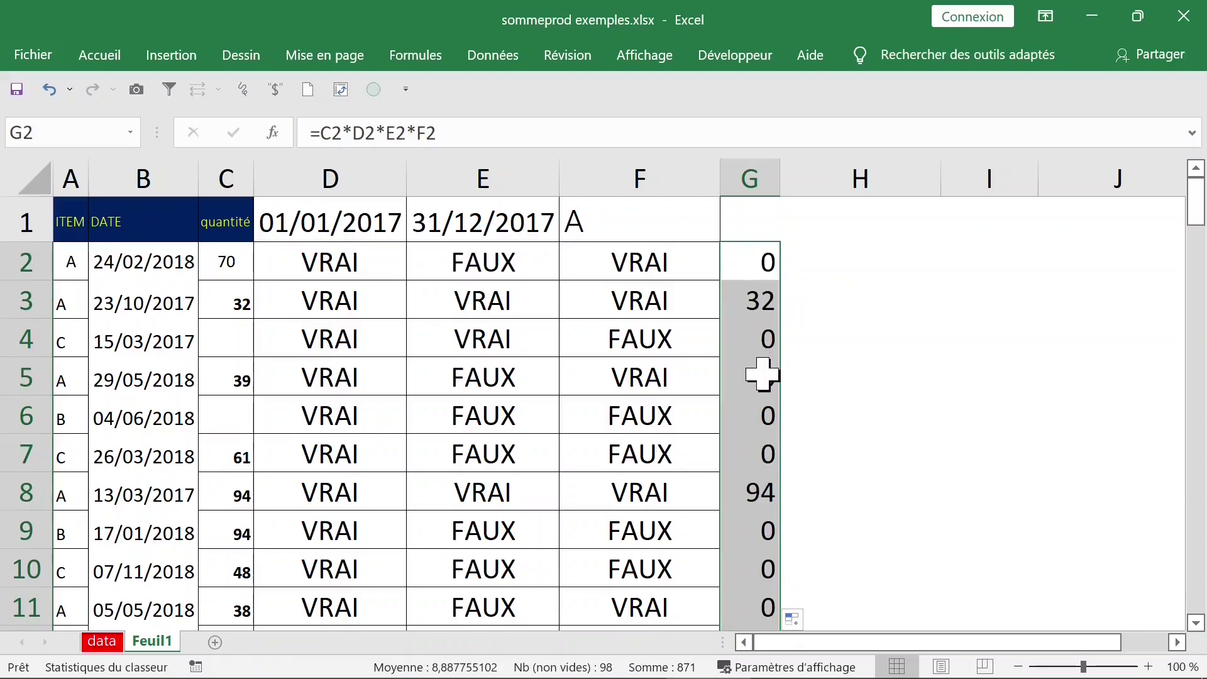
pyautogui.click(763, 374)
pyautogui.hotkey('ctrl', 'Down')
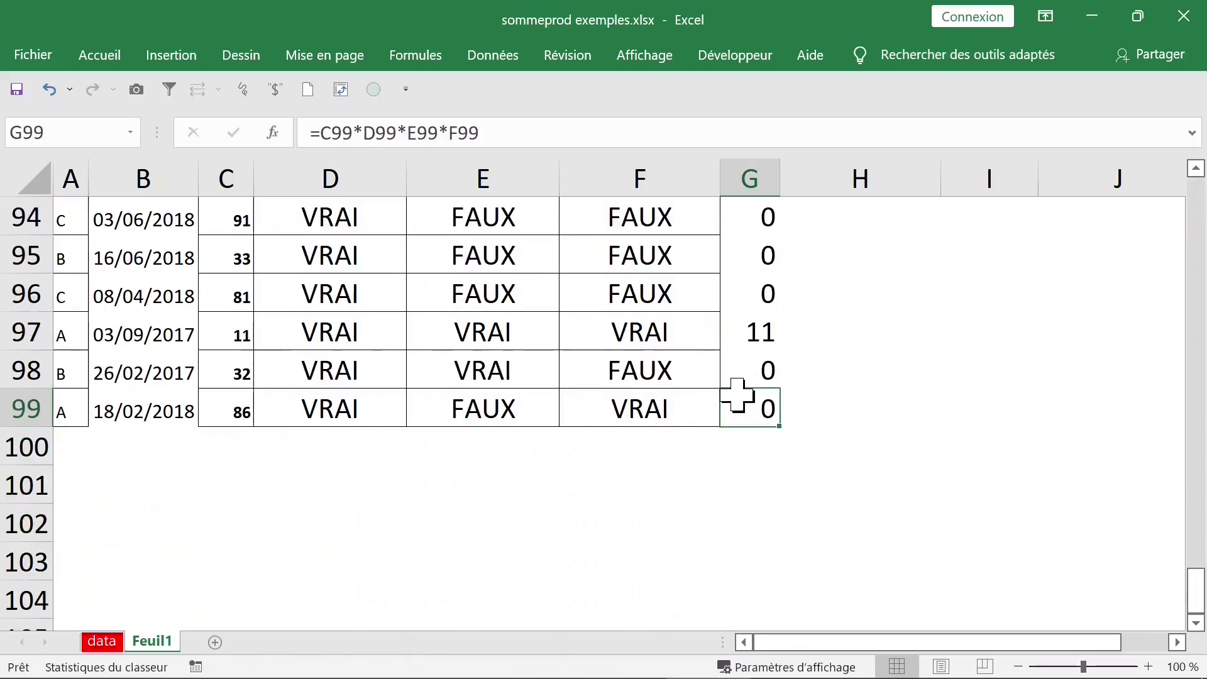
pyautogui.click(754, 433)
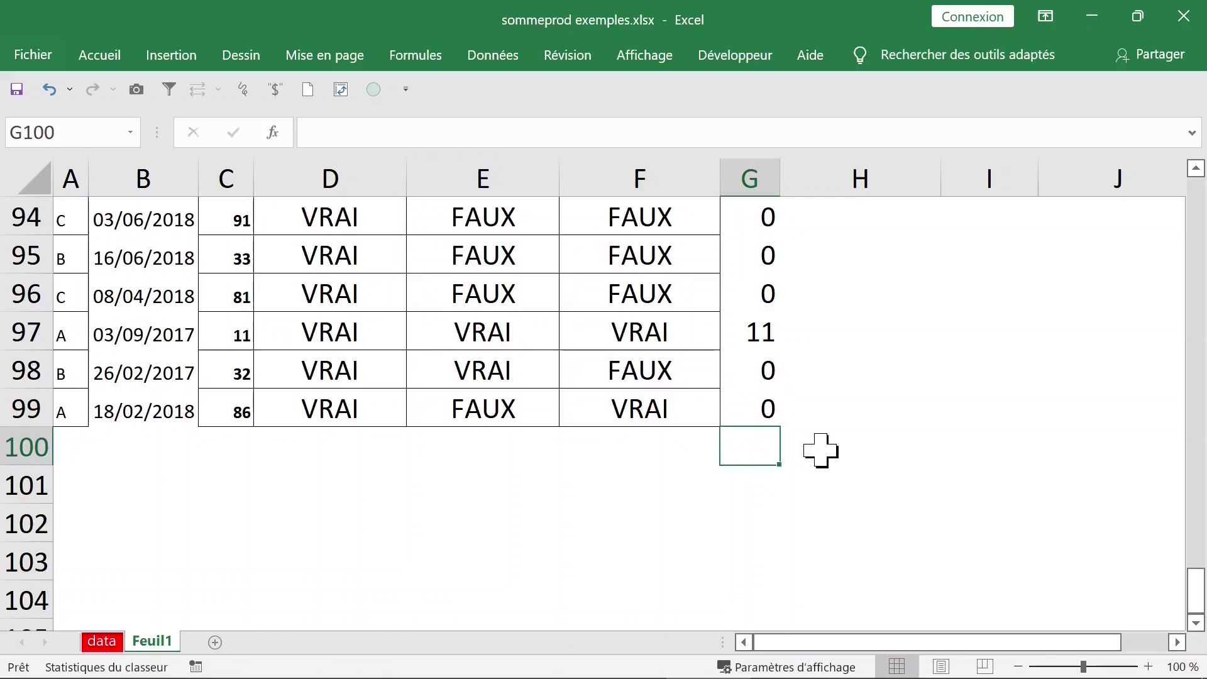
pyautogui.hotkey('alt', '=')
pyautogui.press('Return')
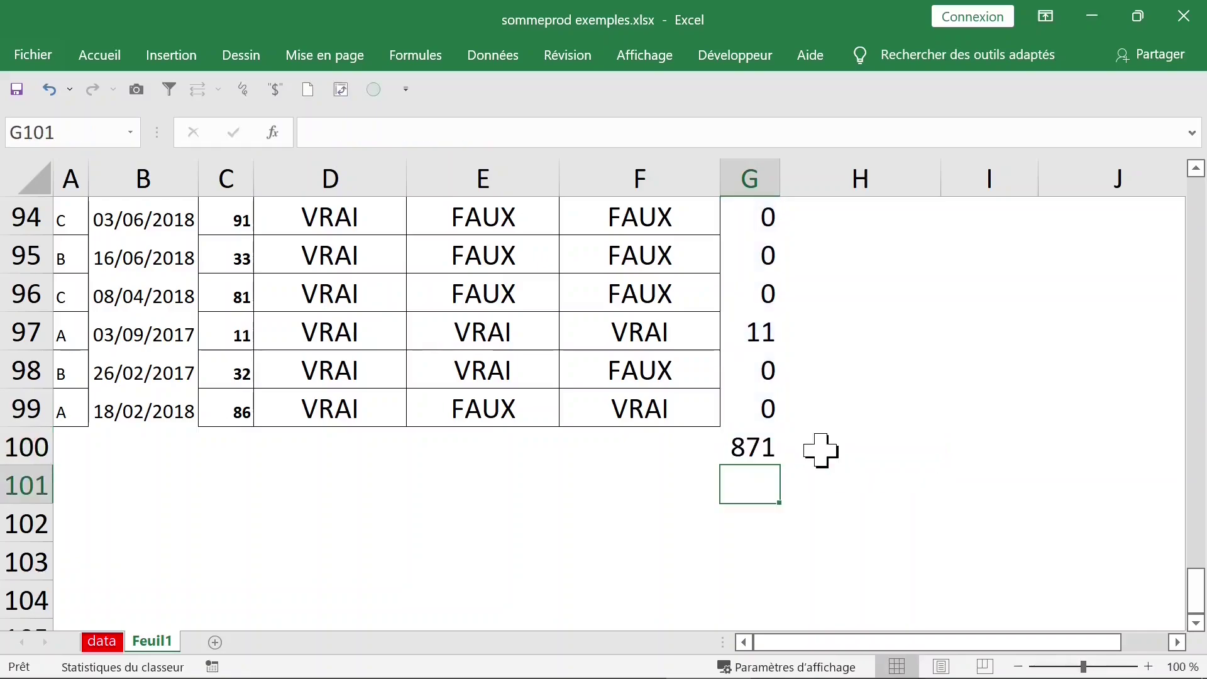
pyautogui.click(763, 412)
pyautogui.click(692, 402)
pyautogui.click(503, 407)
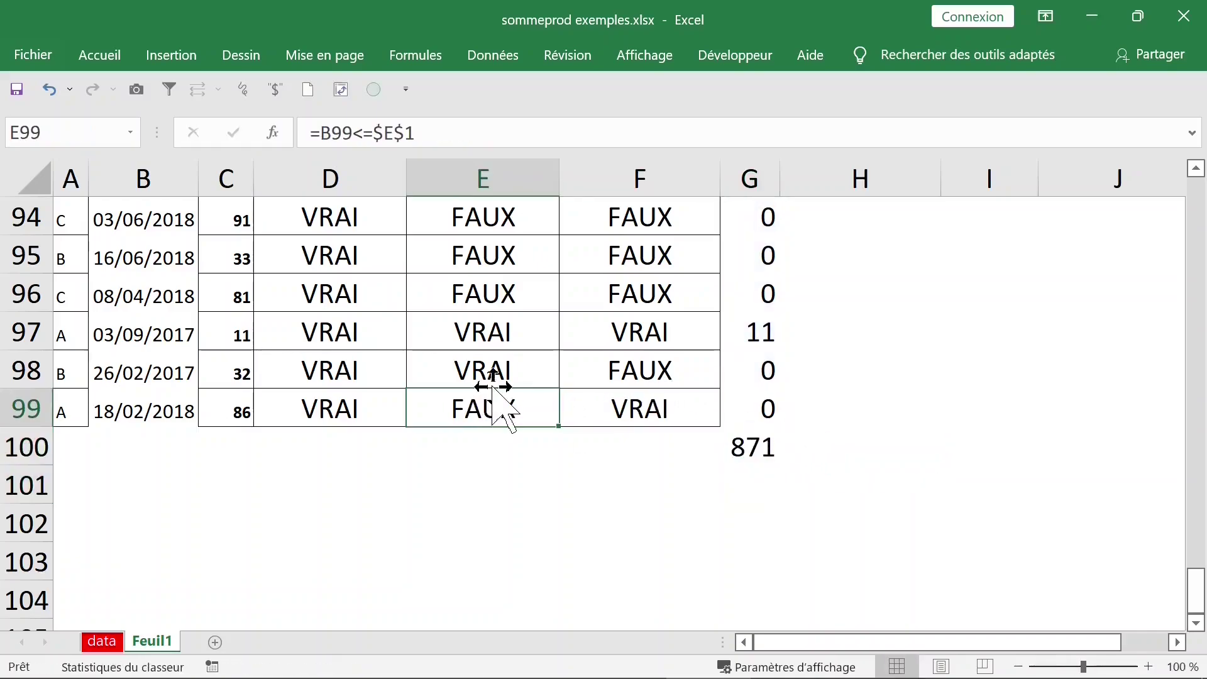
pyautogui.hotkey('ctrl', 'Up')
pyautogui.moveTo(371, 275); pyautogui.dragTo(740, 267)
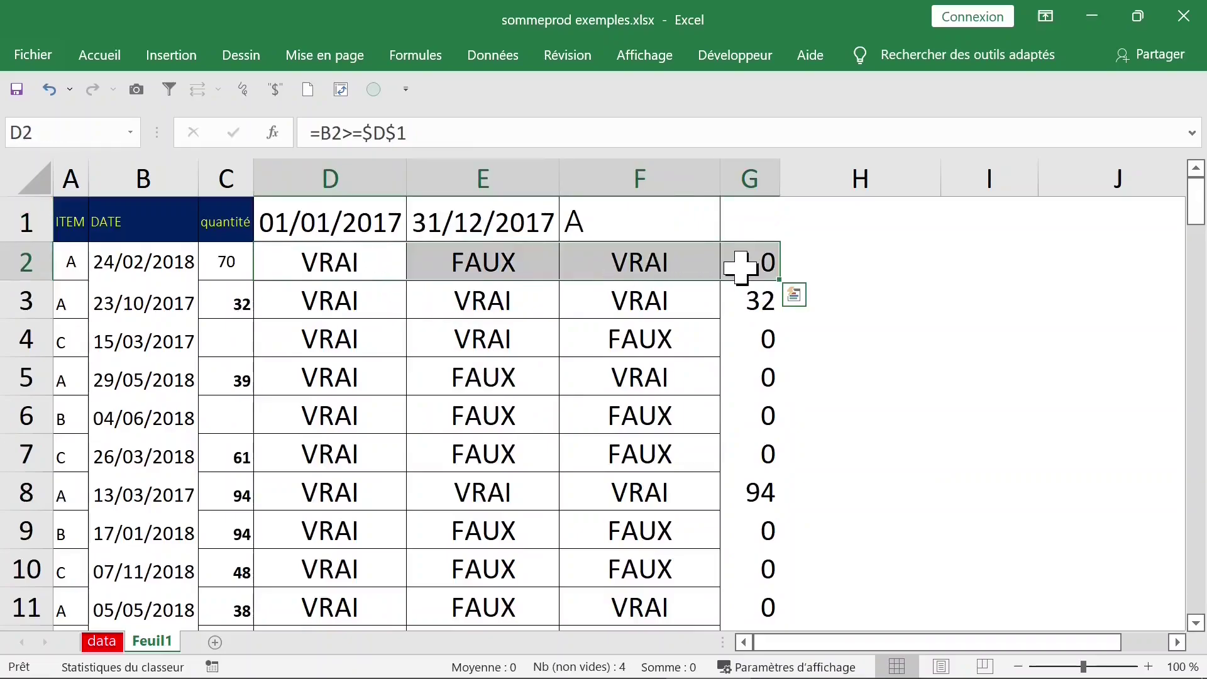
# - Start a SOMMEPROD formula in cell AE3 of the data sheet and open its function arguments
pyautogui.click(102, 640)
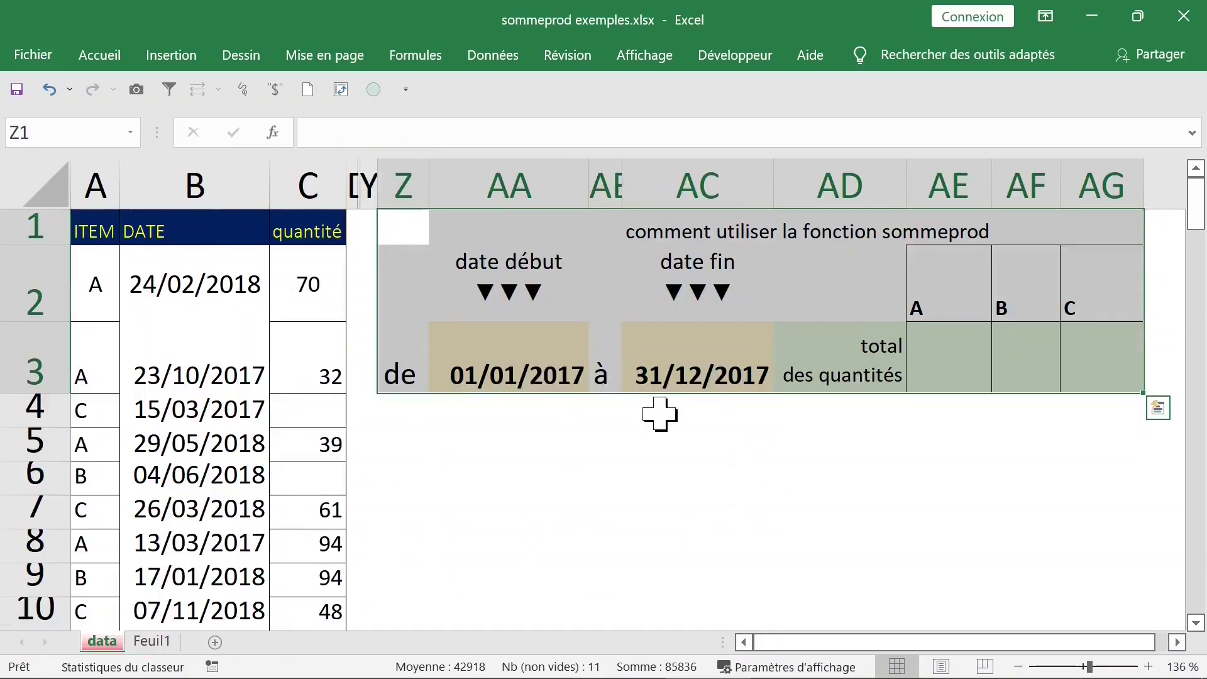
pyautogui.click(660, 414)
pyautogui.click(549, 368)
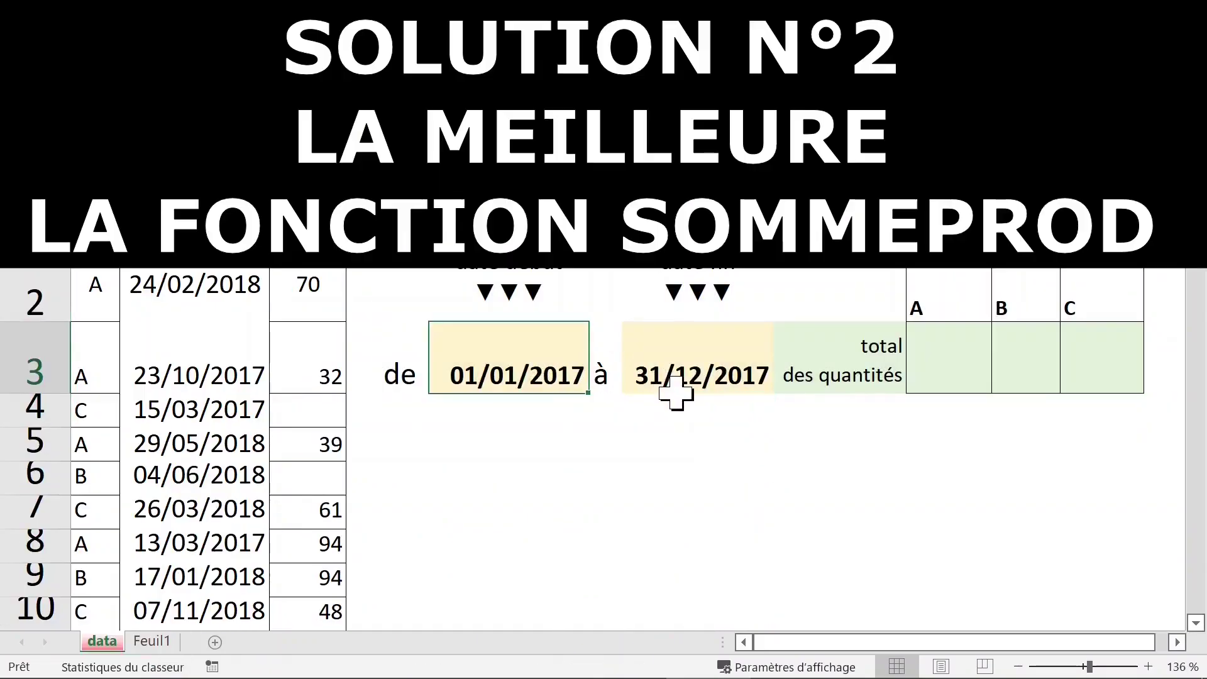
pyautogui.click(934, 361)
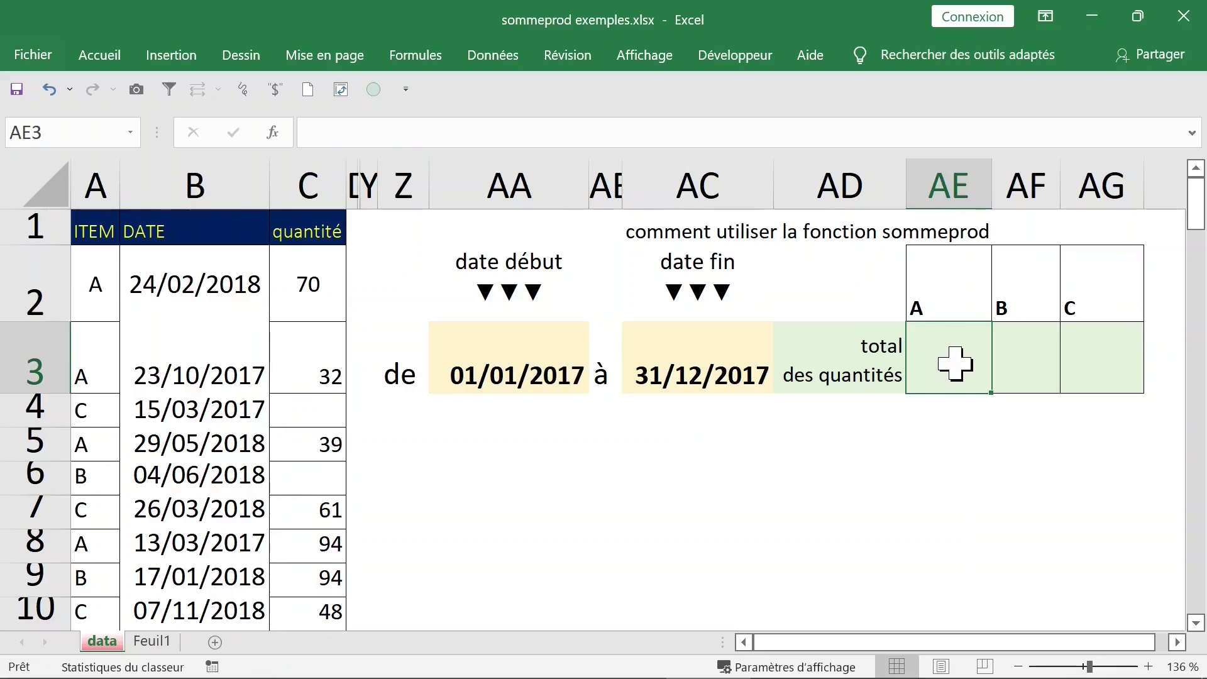
pyautogui.write('=sommeprod')
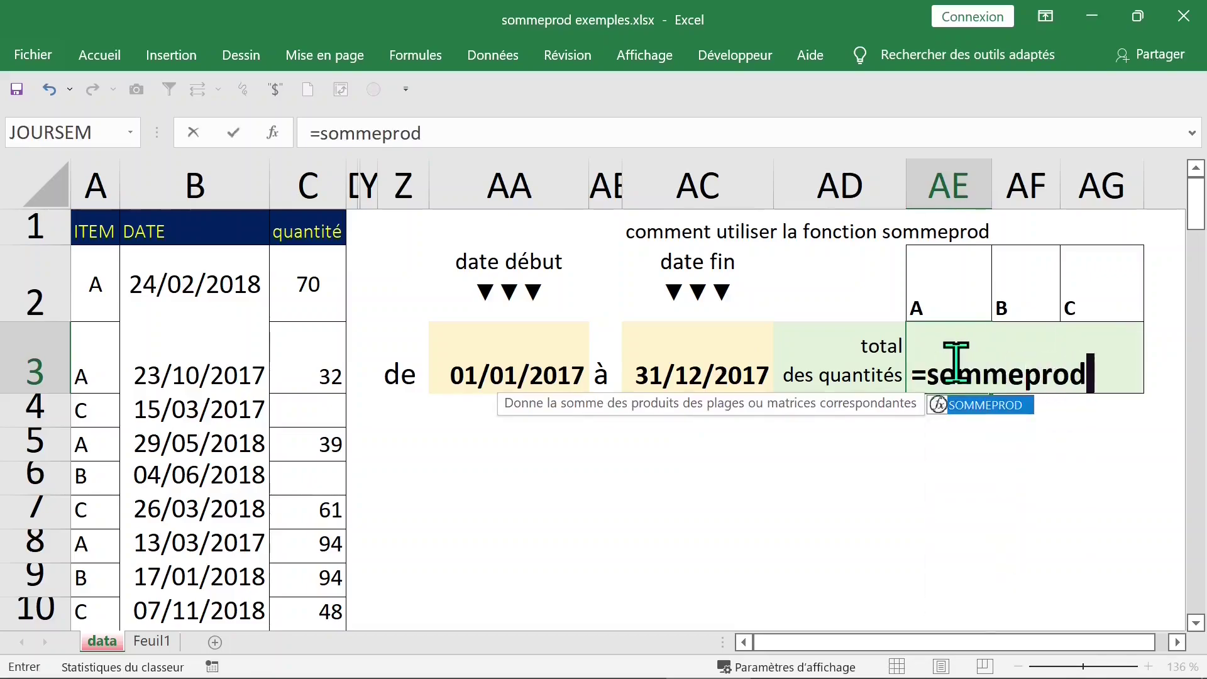
pyautogui.press('Tab')
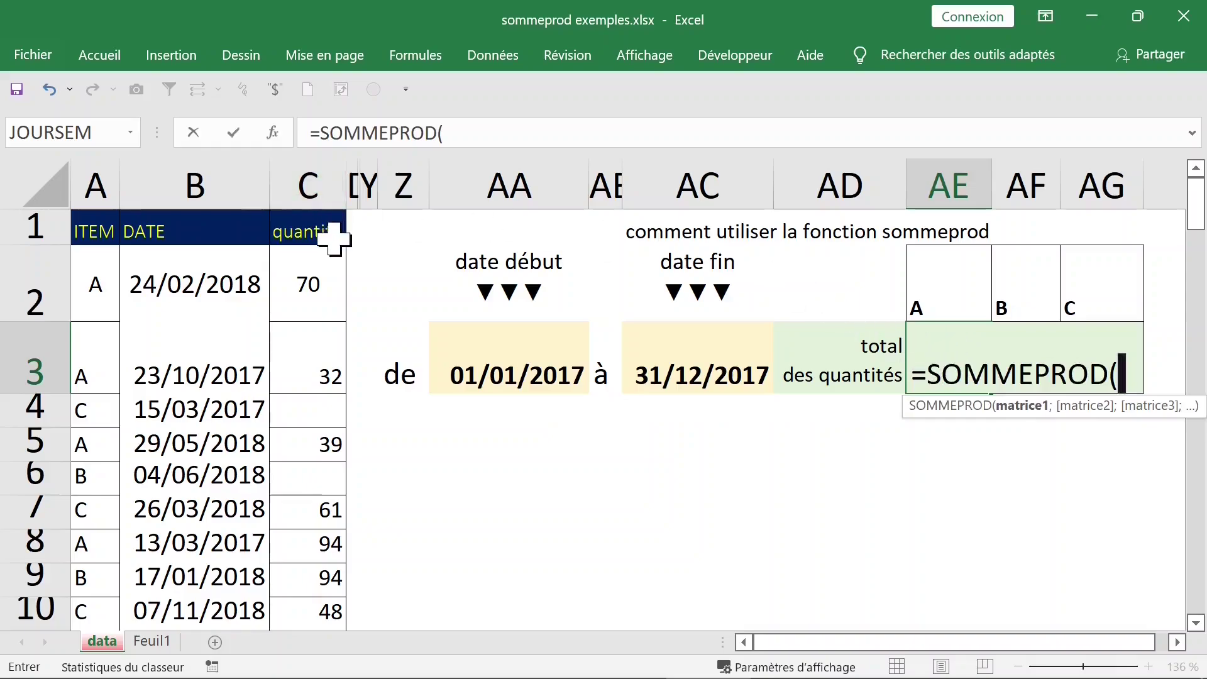
pyautogui.click(272, 134)
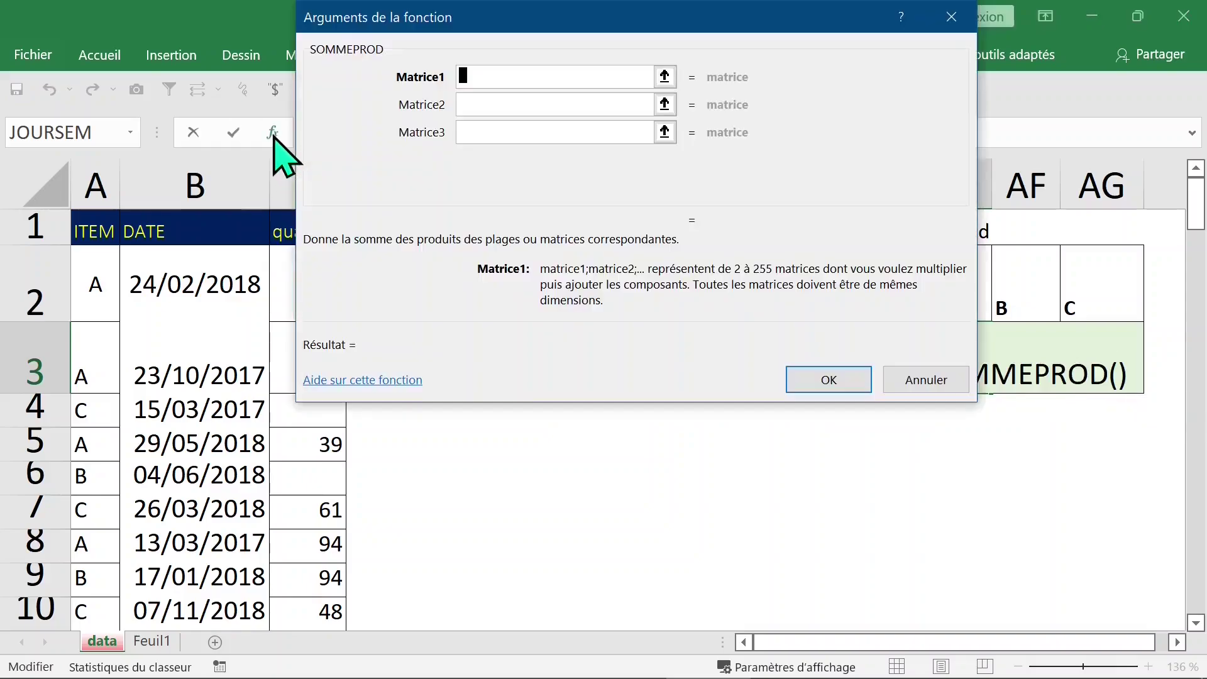
# - Set Matrice1 to the quantity column as the absolute range $C$2:$C$99
pyautogui.moveTo(531, 26); pyautogui.dragTo(653, 81)
pyautogui.click(305, 282)
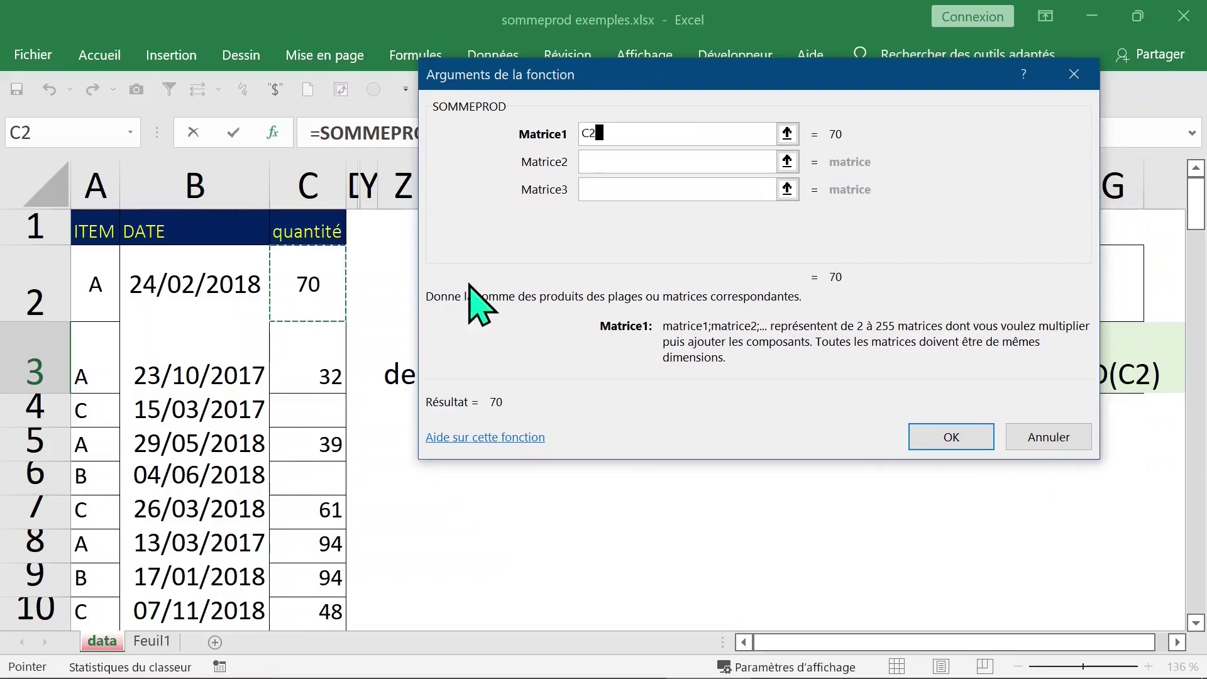
pyautogui.hotkey('shift', 'Down')
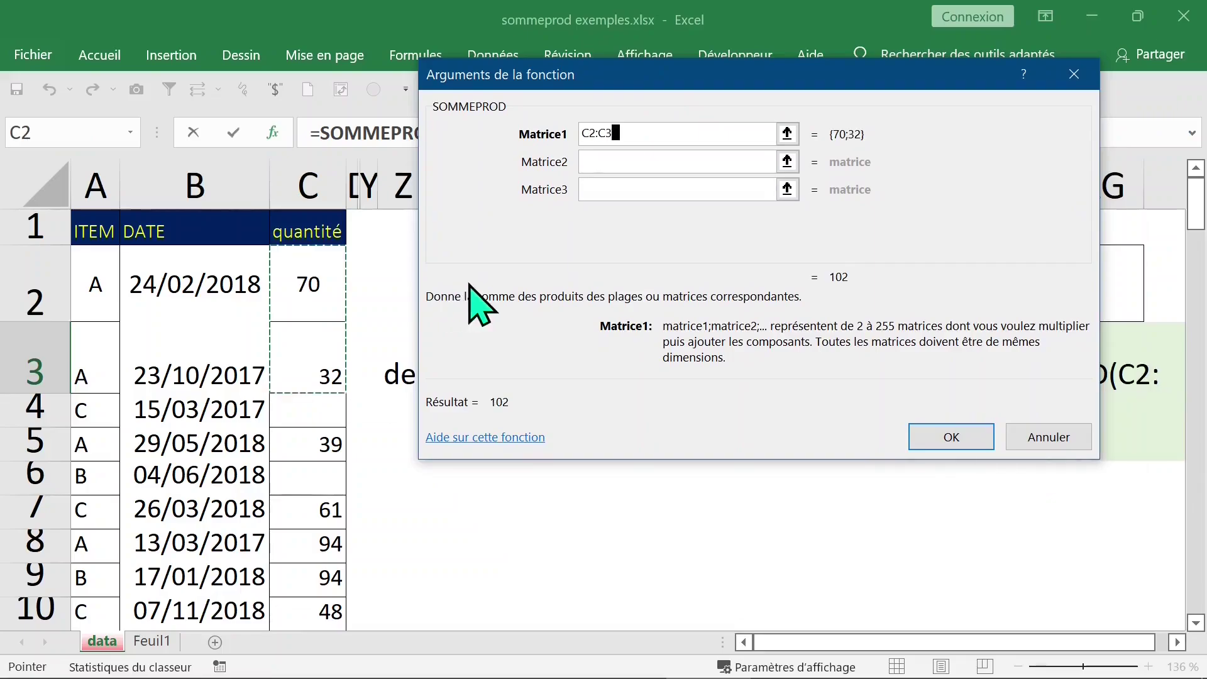
pyautogui.hotkey('shift', 'Down')
pyautogui.hotkey('shift', 'Down')
pyautogui.hotkey('shift', 'Down')
pyautogui.hotkey('shift', 'Down')
pyautogui.hotkey('shift', 'Down')
pyautogui.hotkey('shift', 'Down')
pyautogui.hotkey('shift', 'Down')
pyautogui.hotkey('shift', 'Down')
pyautogui.hotkey('shift', 'Down')
pyautogui.hotkey('shift', 'Down')
pyautogui.hotkey('shift', 'Down')
pyautogui.hotkey('shift', 'Down')
pyautogui.hotkey('shift', 'Down')
pyautogui.hotkey('shift', 'Down')
pyautogui.hotkey('shift', 'Down')
pyautogui.hotkey('shift', 'Down')
pyautogui.hotkey('shift', 'Down')
pyautogui.hotkey('shift', 'Down')
pyautogui.hotkey('shift', 'Down')
pyautogui.hotkey('shift', 'Down')
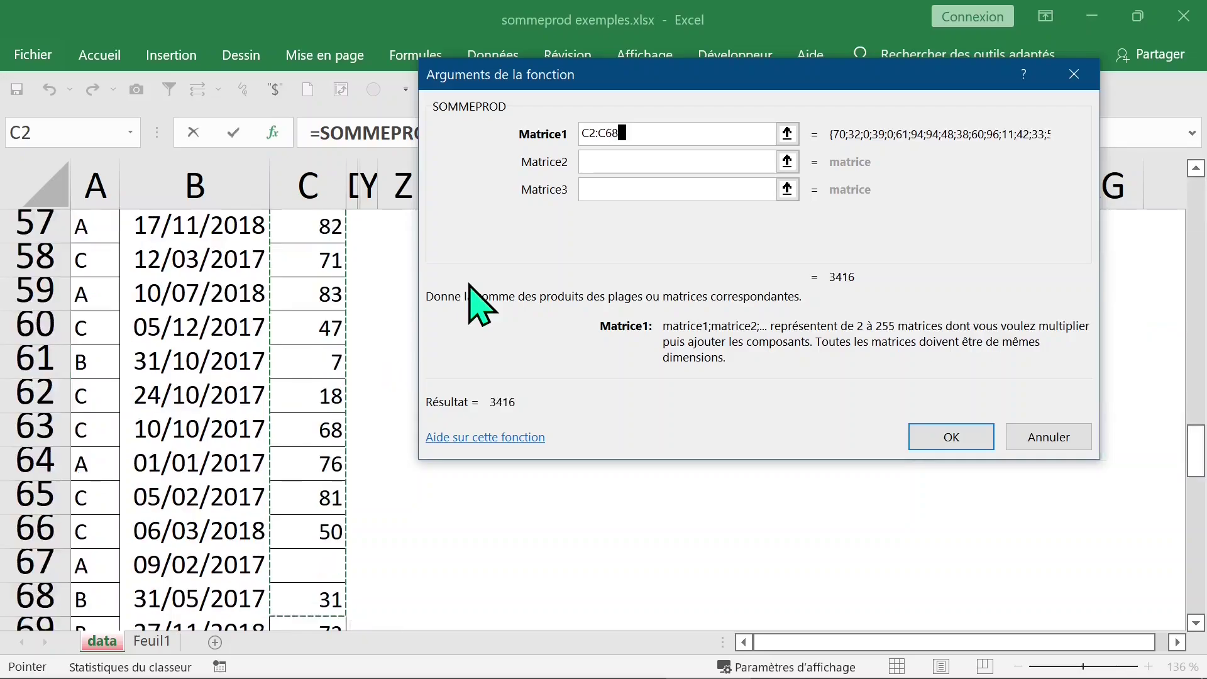
pyautogui.hotkey('ctrl', 'shift', 'Down')
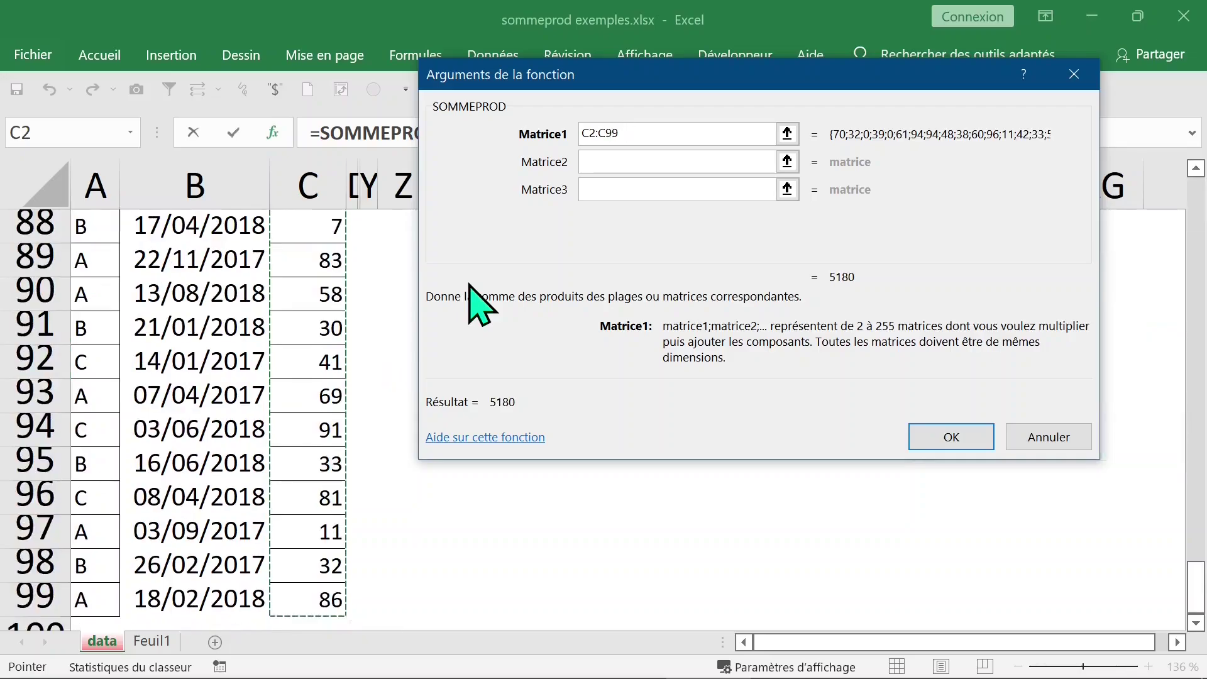
pyautogui.press('F4')
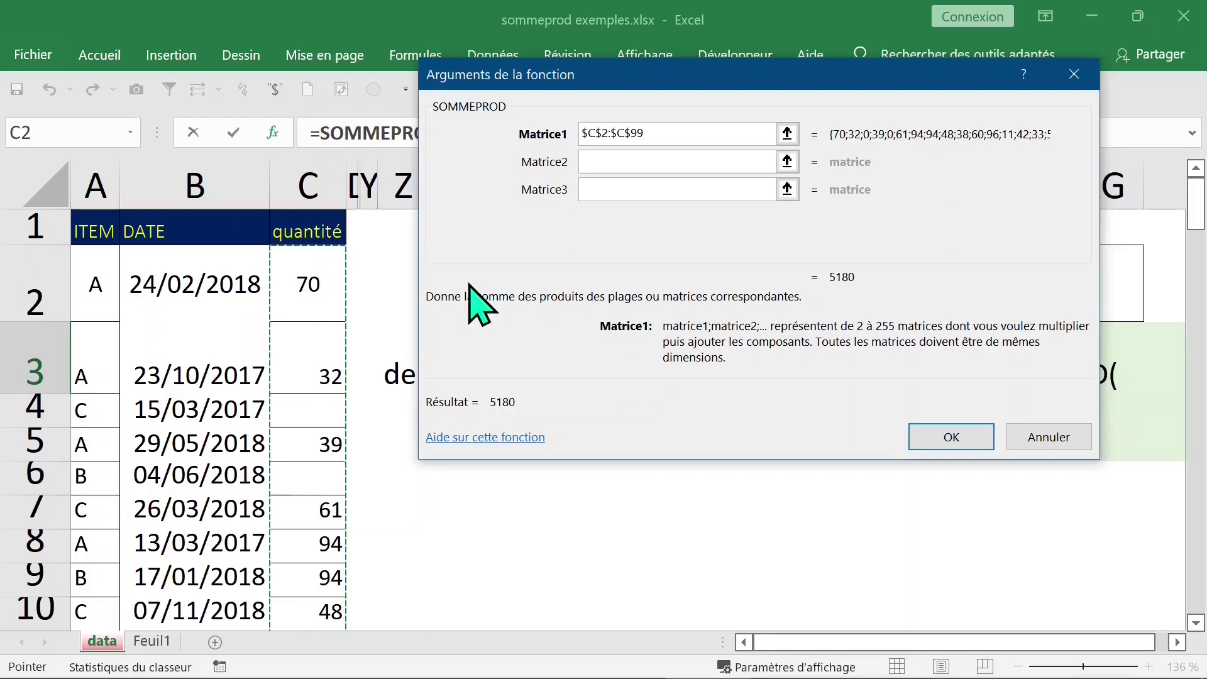
pyautogui.write(')')
pyautogui.press('BackSpace')
# - Set Matrice2 to the start-date test $B$2:$B$99>=$AA$3
pyautogui.click(604, 161)
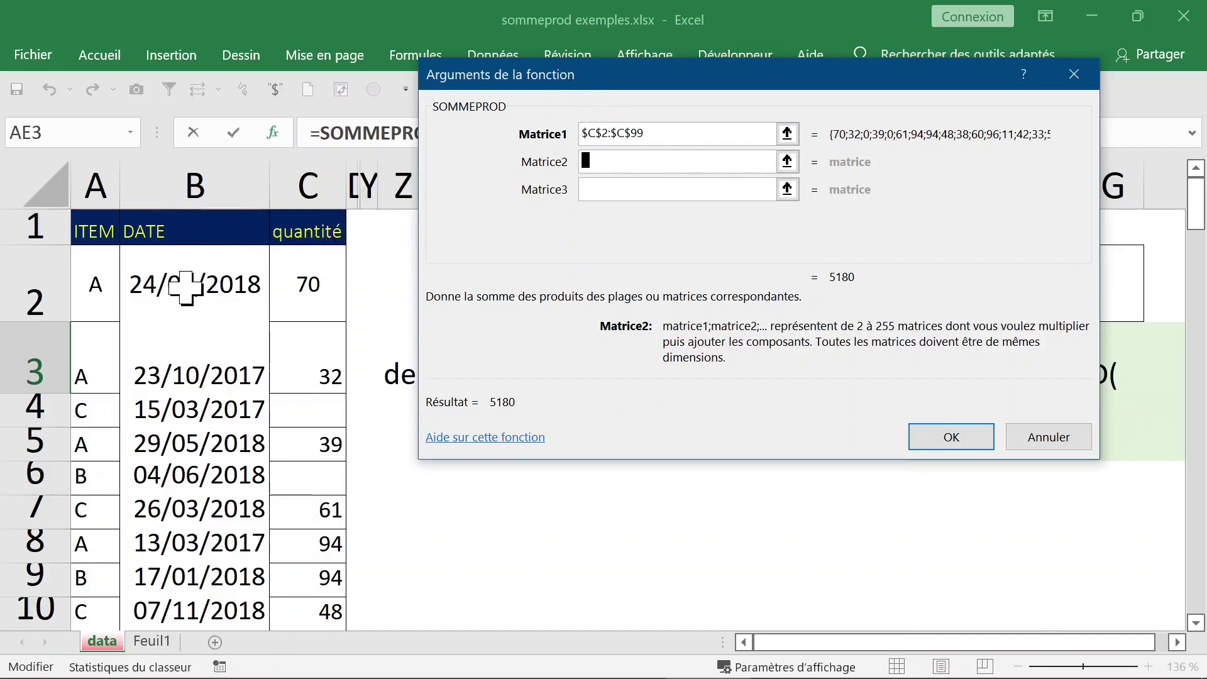
pyautogui.moveTo(660, 71); pyautogui.dragTo(752, 141)
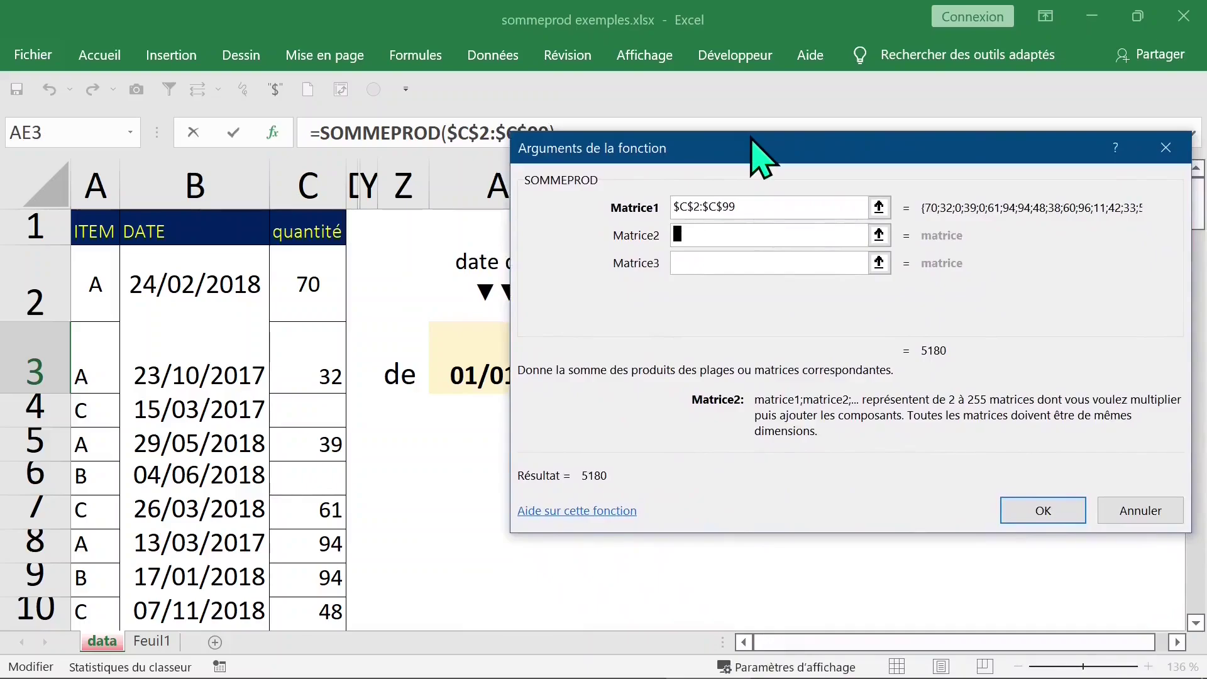
pyautogui.click(195, 284)
pyautogui.hotkey('ctrl', 'shift', 'Down')
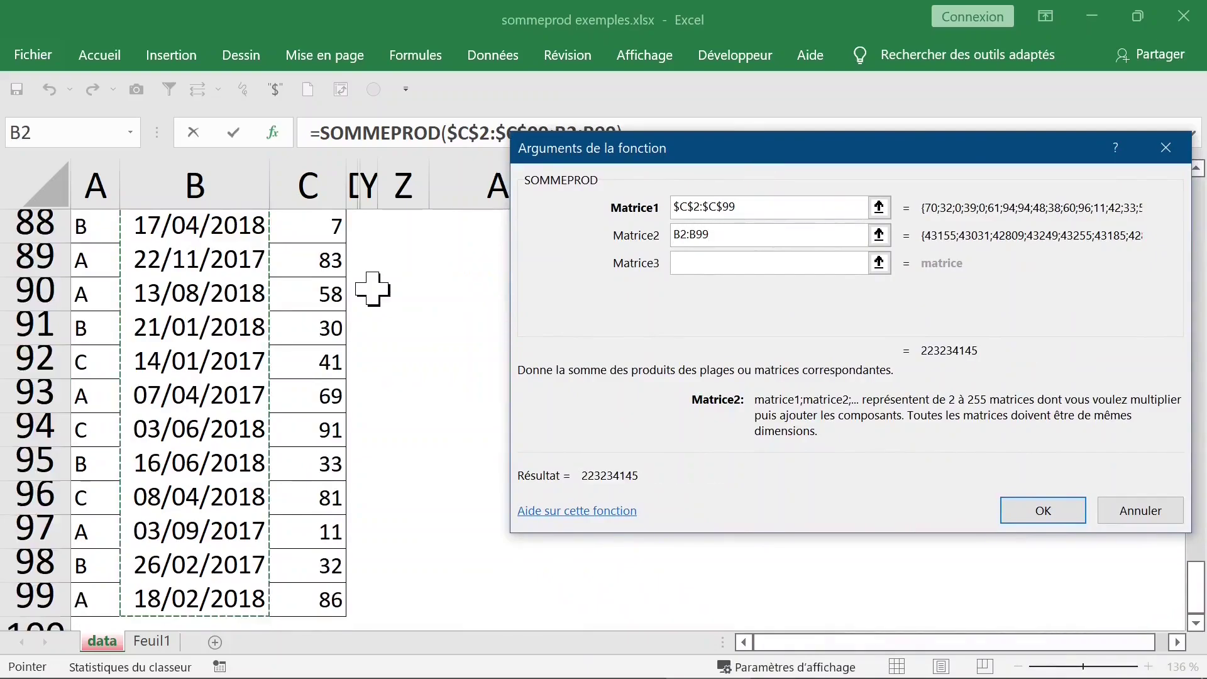
pyautogui.press('F4')
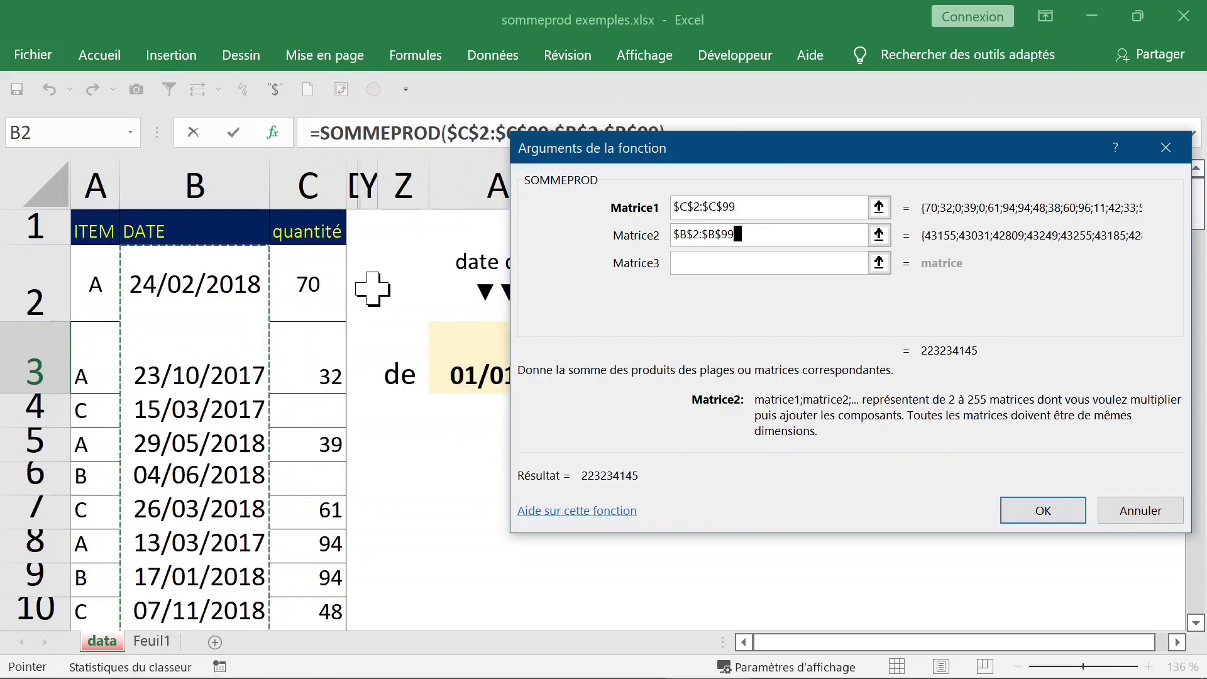
pyautogui.write('>=')
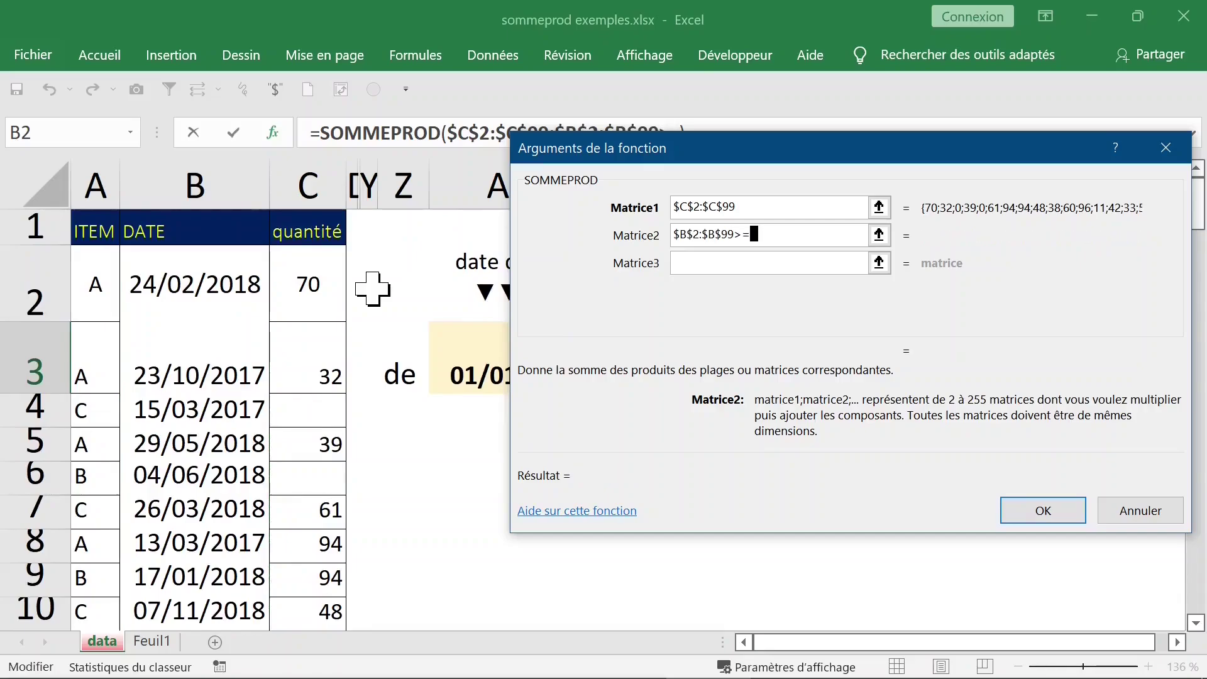
pyautogui.moveTo(579, 159); pyautogui.dragTo(671, 129)
pyautogui.write('=')
pyautogui.click(475, 365)
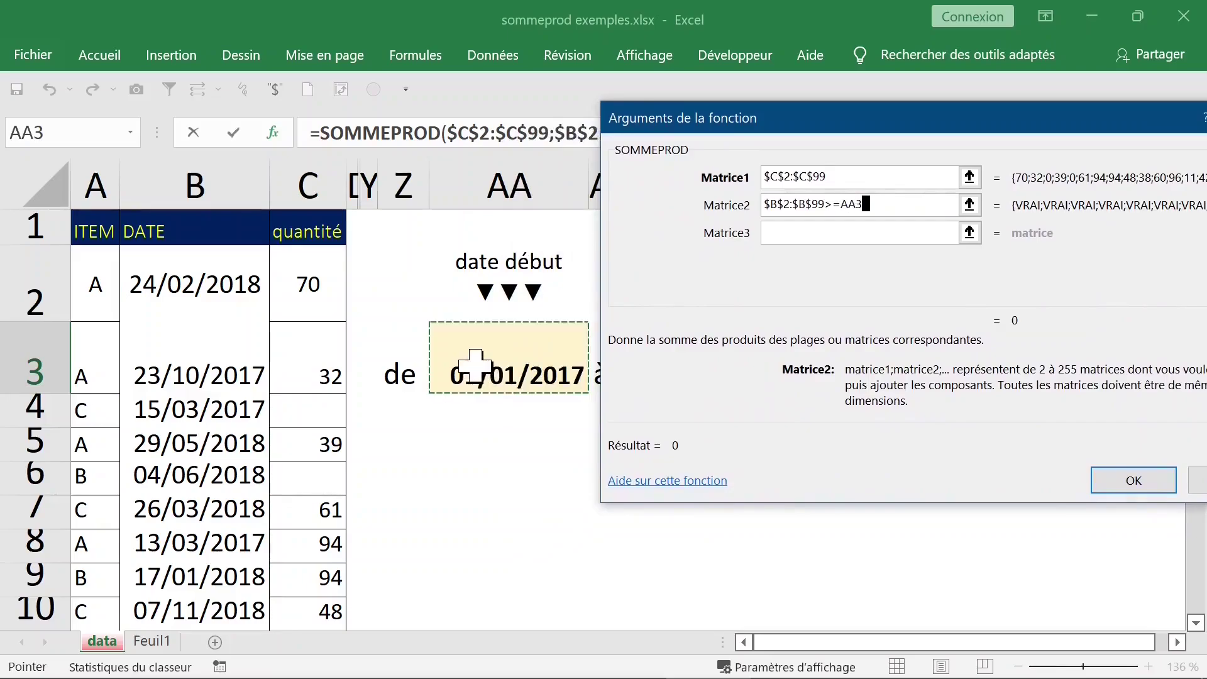
pyautogui.press('F4')
# - Set Matrice3 to the end-date test $B$2:$B$99<=$AC$3
pyautogui.click(807, 234)
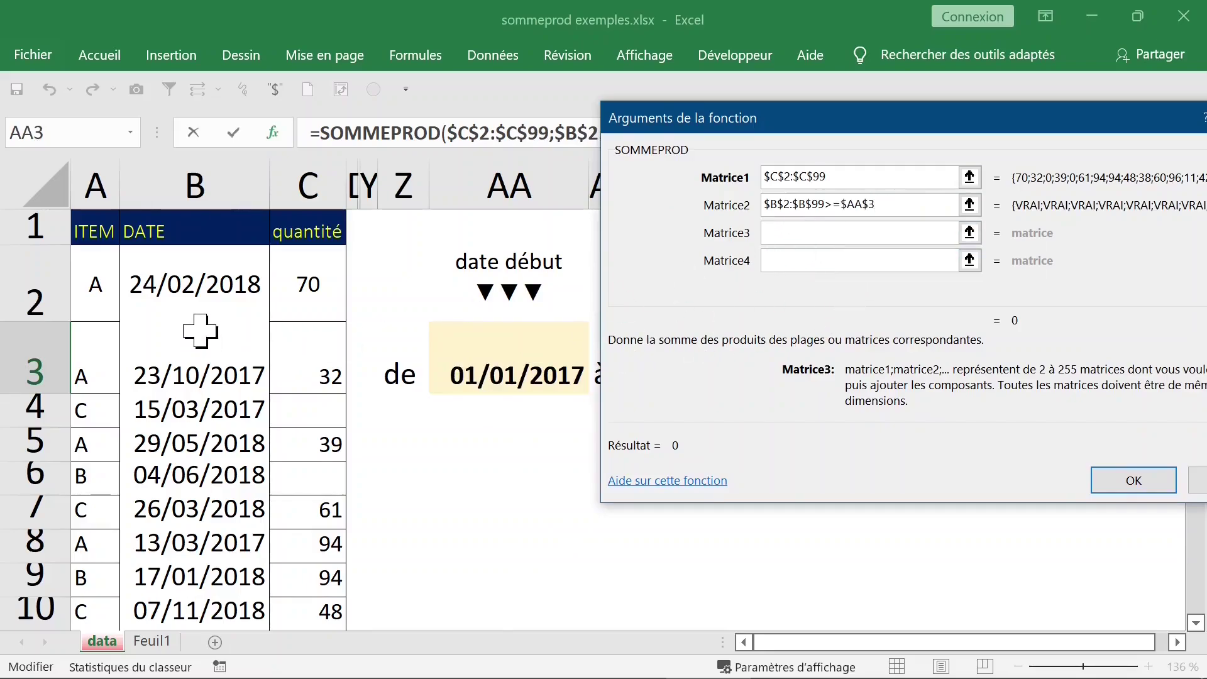
pyautogui.click(201, 284)
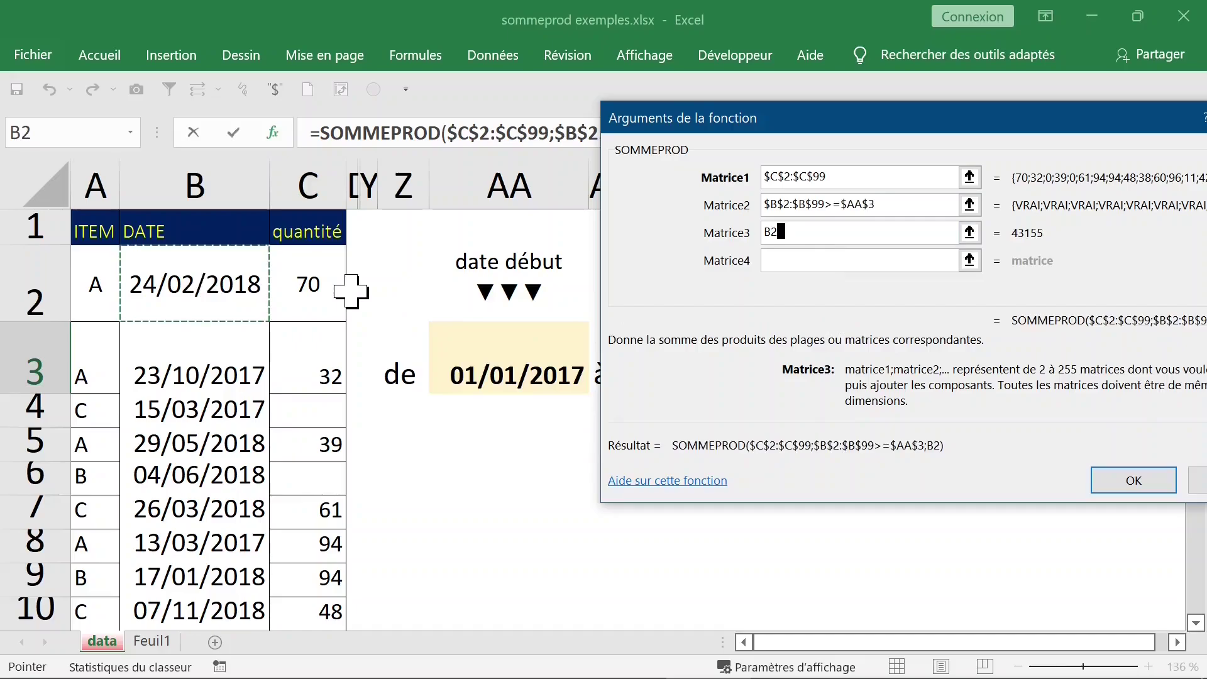
pyautogui.hotkey('ctrl', 'shift', 'Down')
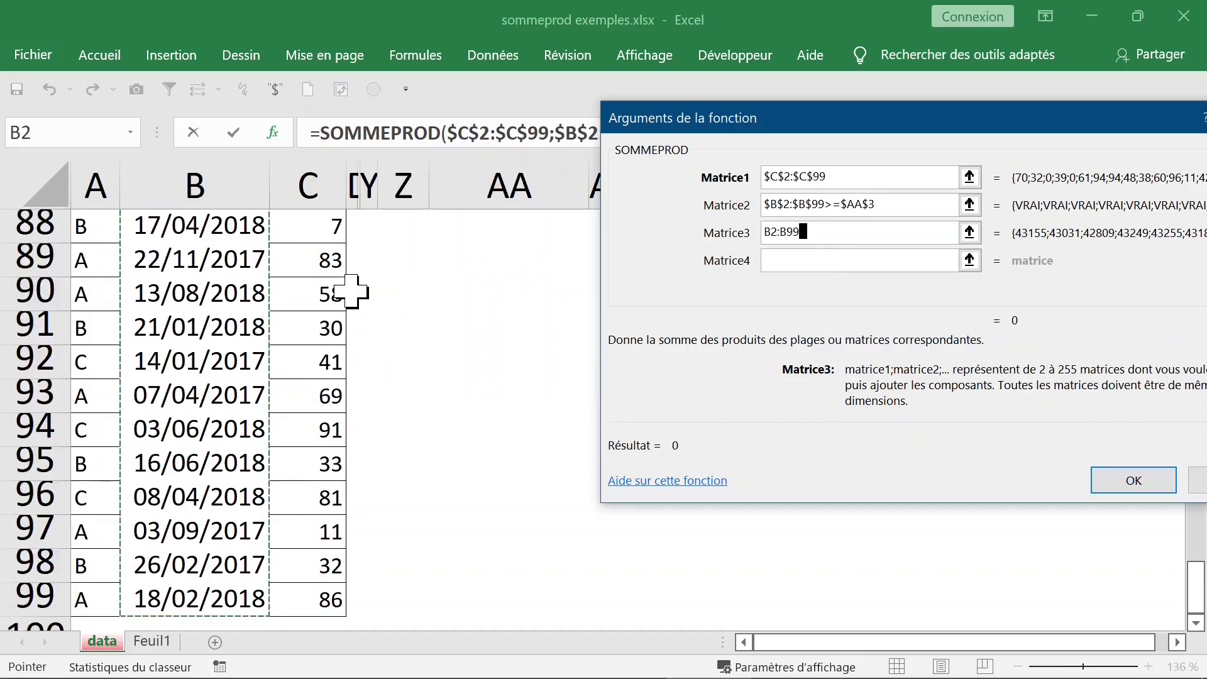
pyautogui.press('F4')
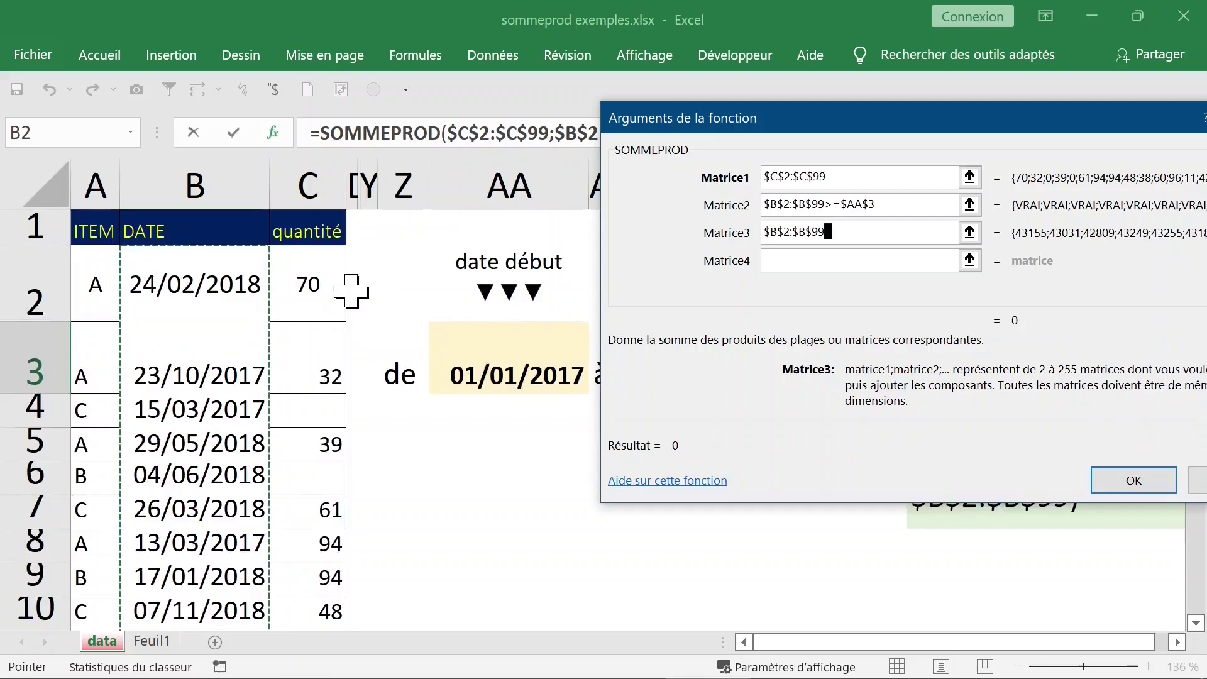
pyautogui.write('<=')
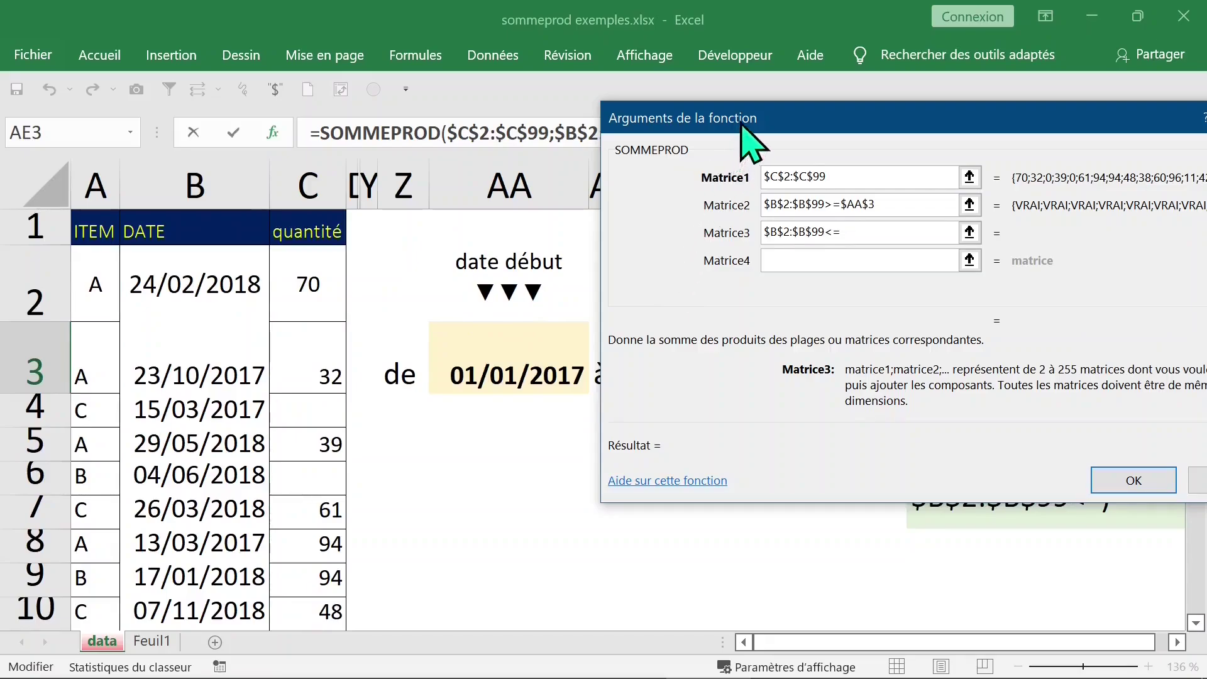
pyautogui.moveTo(742, 126); pyautogui.dragTo(72, 122)
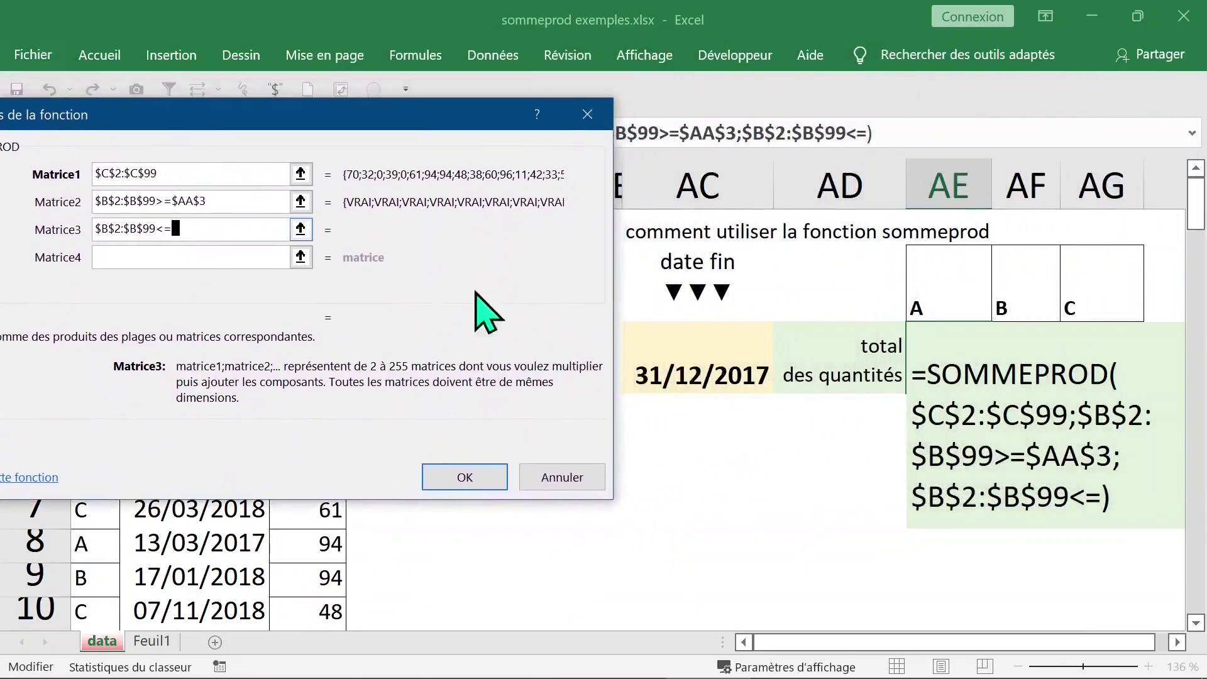
pyautogui.click(665, 363)
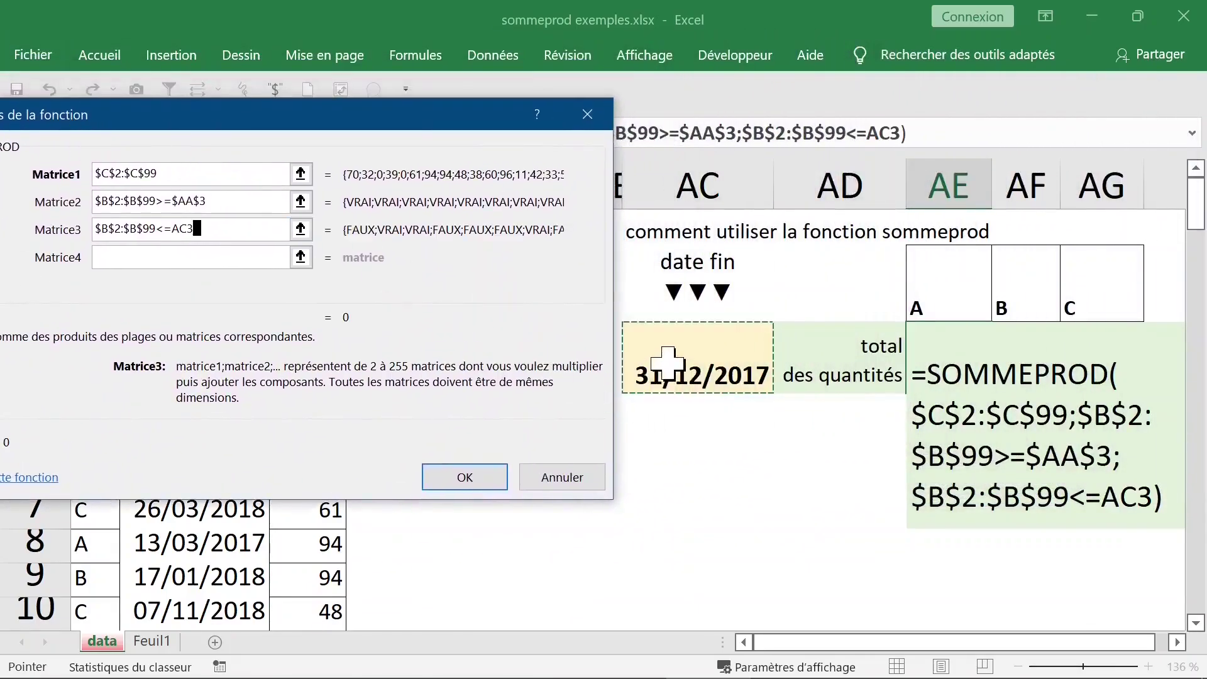
pyautogui.press('F4')
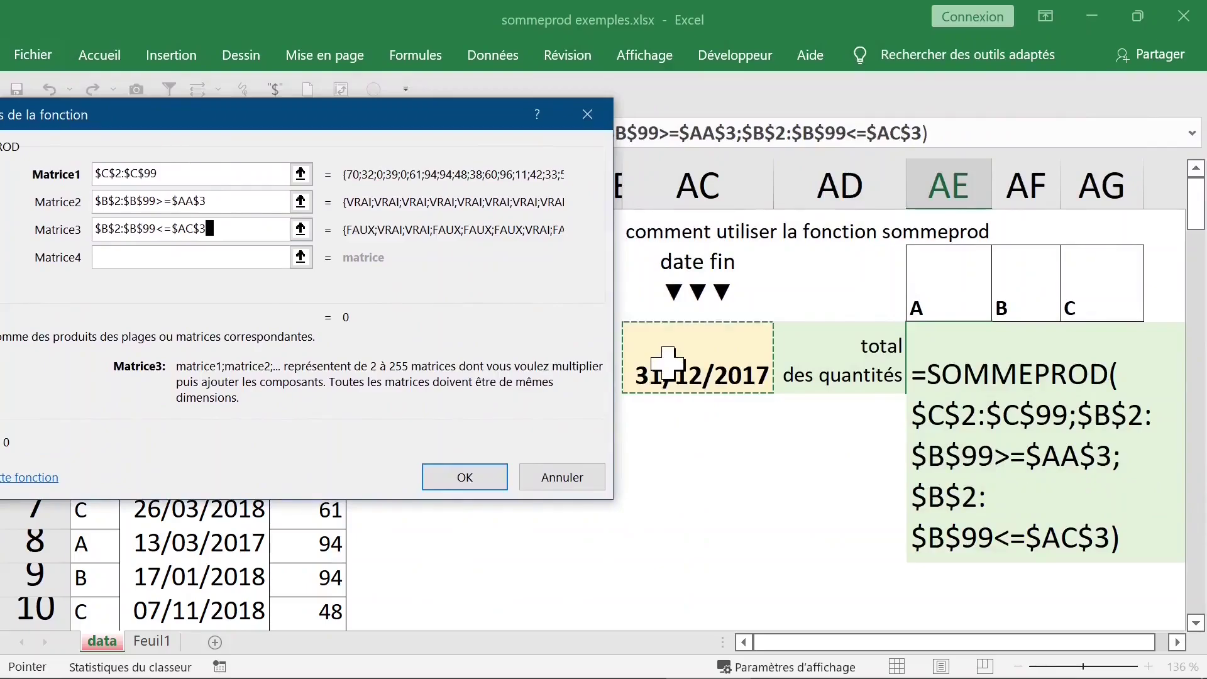
# - Set Matrice4 to the item test $A$2:$A$99=AE$2, keeping only the row of AE2 fixed
pyautogui.moveTo(308, 112); pyautogui.dragTo(895, 317)
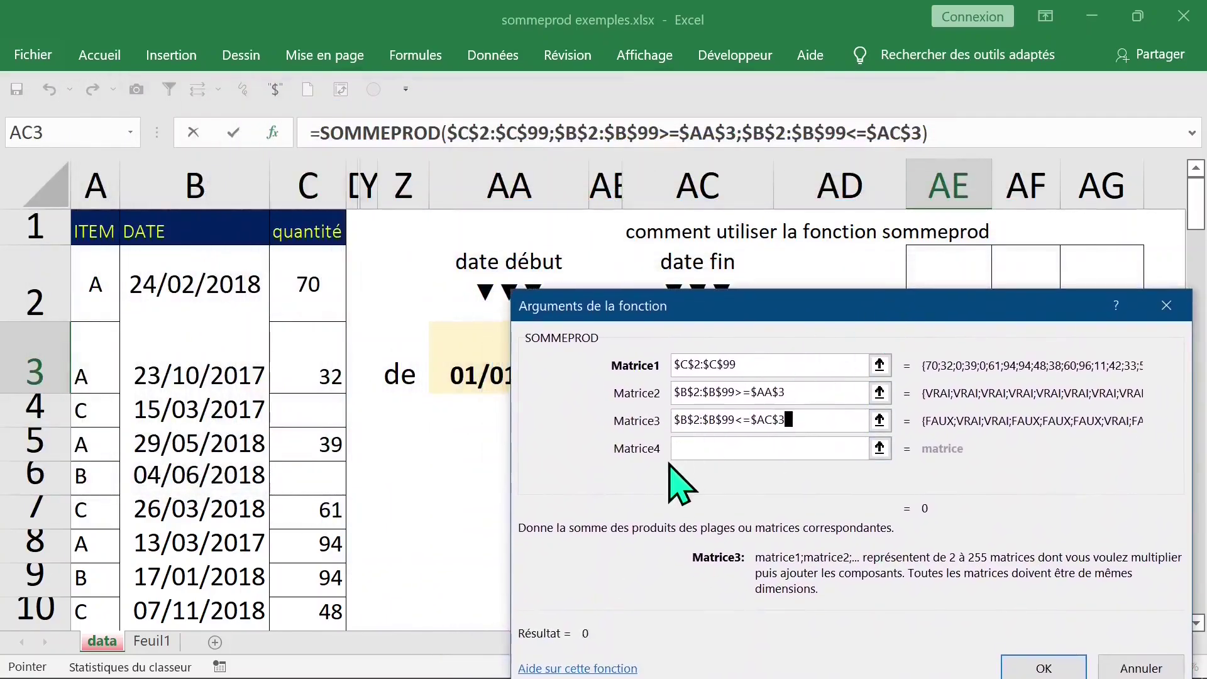
pyautogui.click(684, 447)
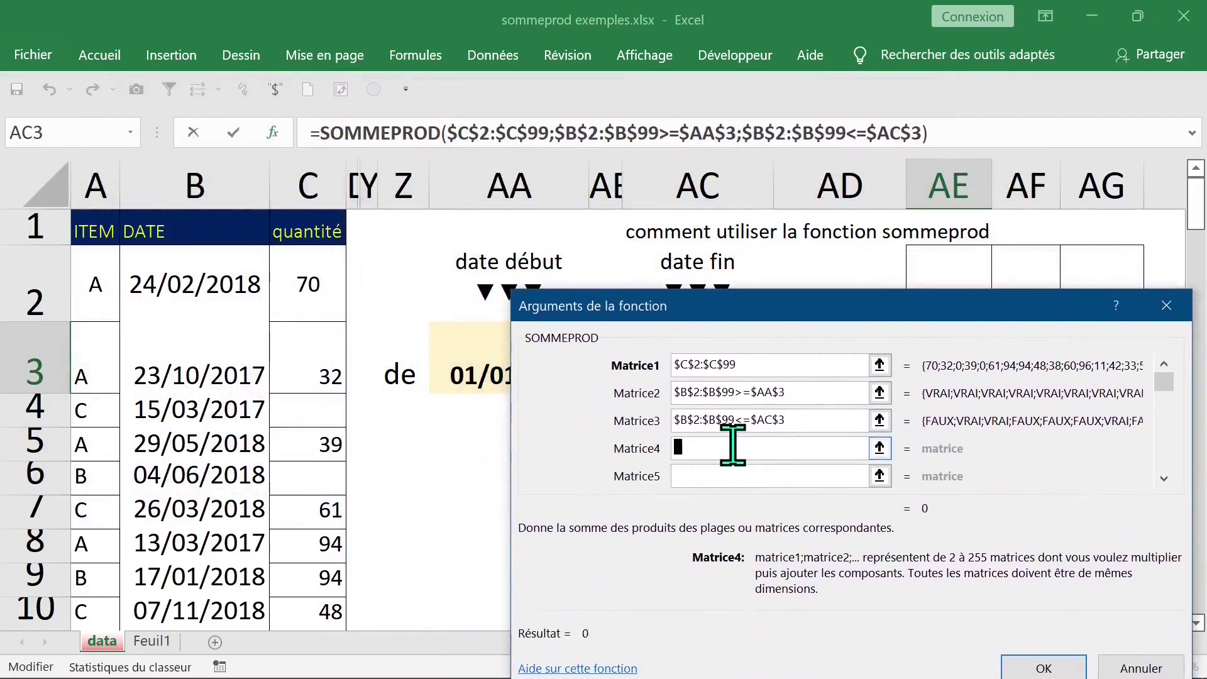
pyautogui.click(93, 295)
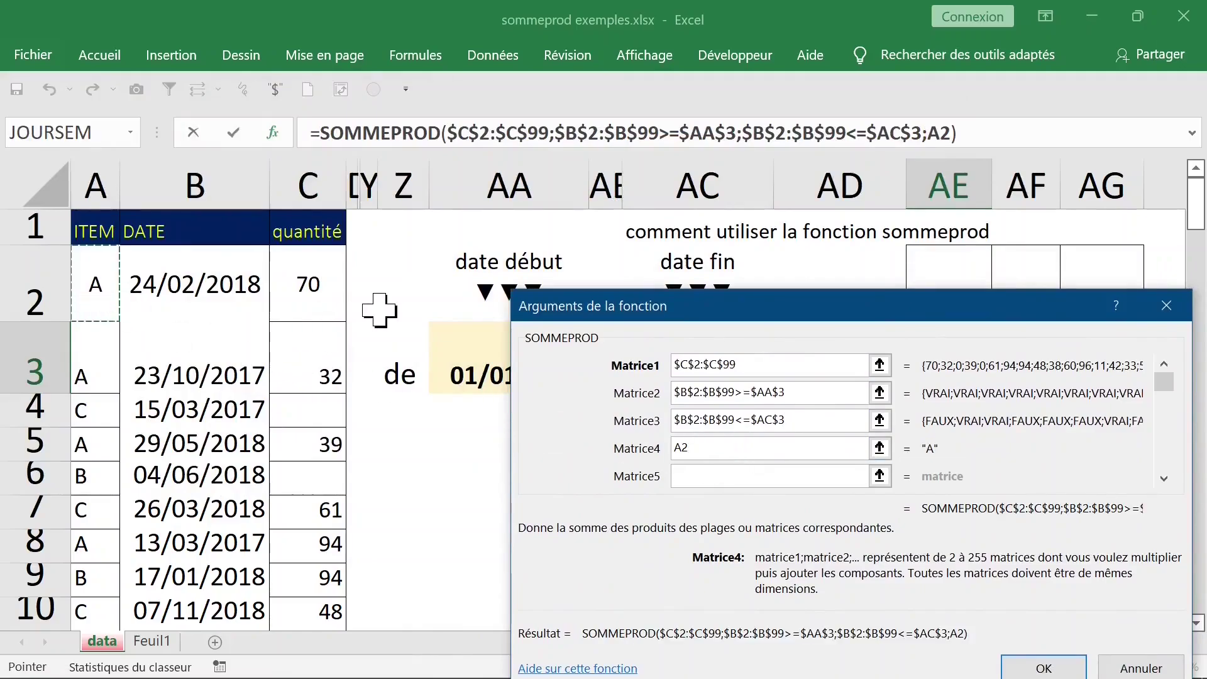
pyautogui.hotkey('ctrl', 'shift', 'Down')
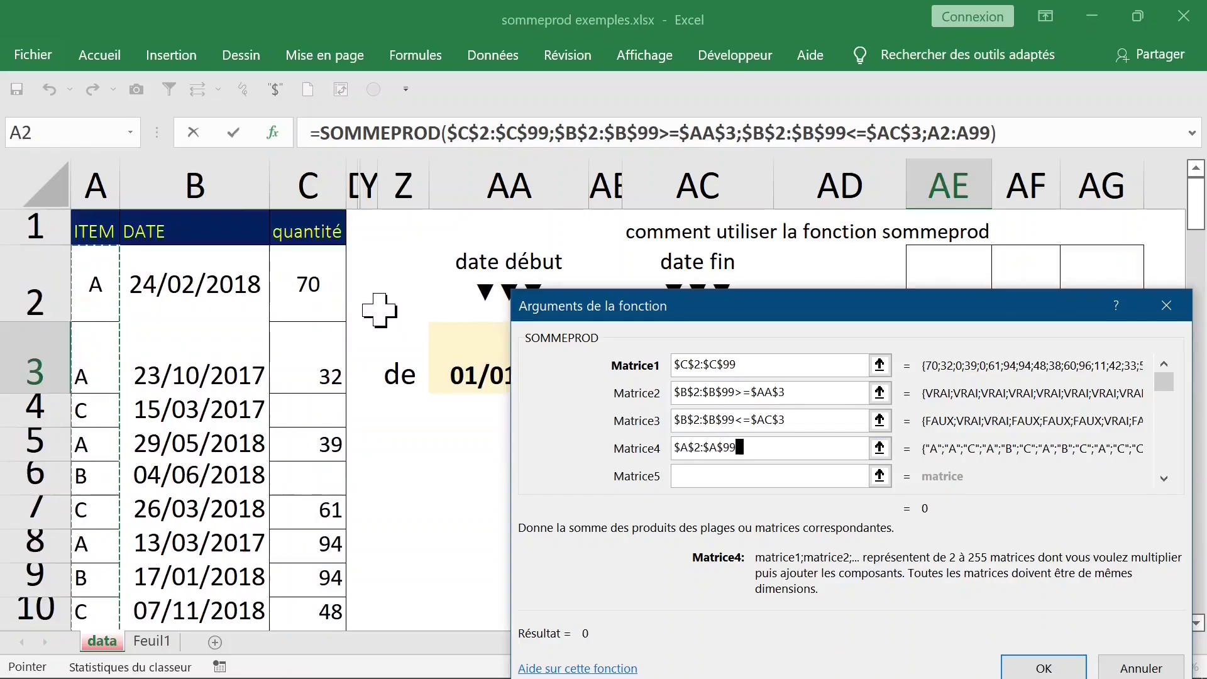
pyautogui.press('F4')
pyautogui.write('=')
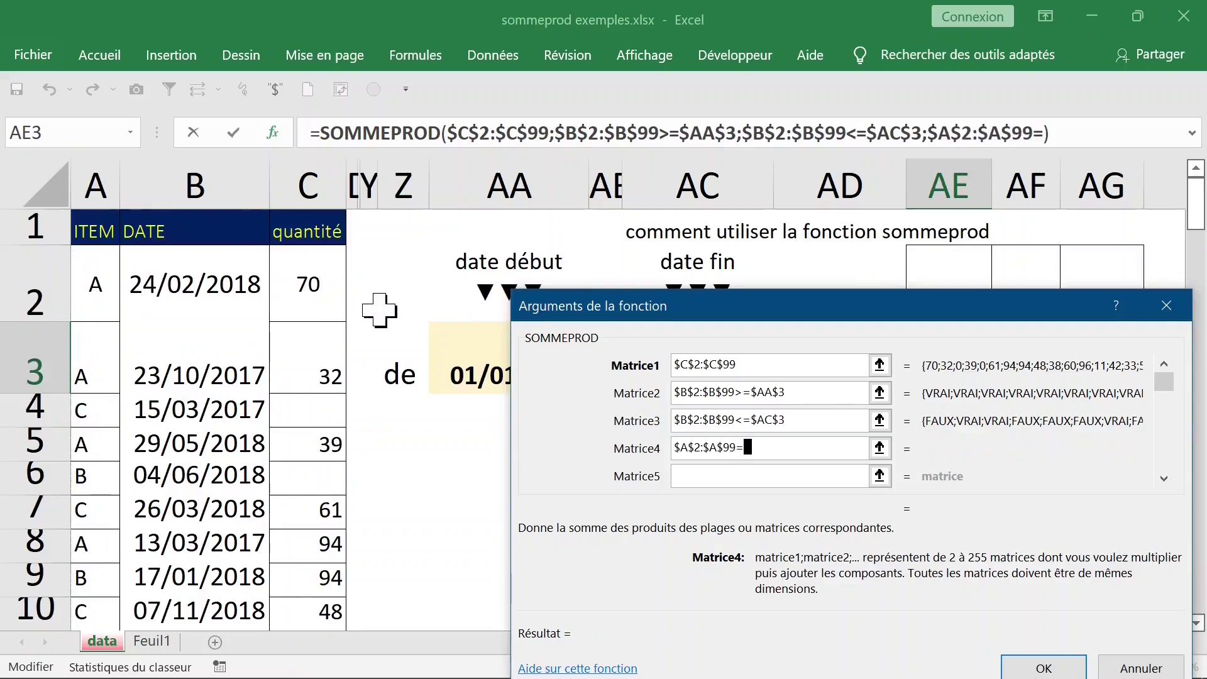
pyautogui.moveTo(842, 302); pyautogui.dragTo(414, 206)
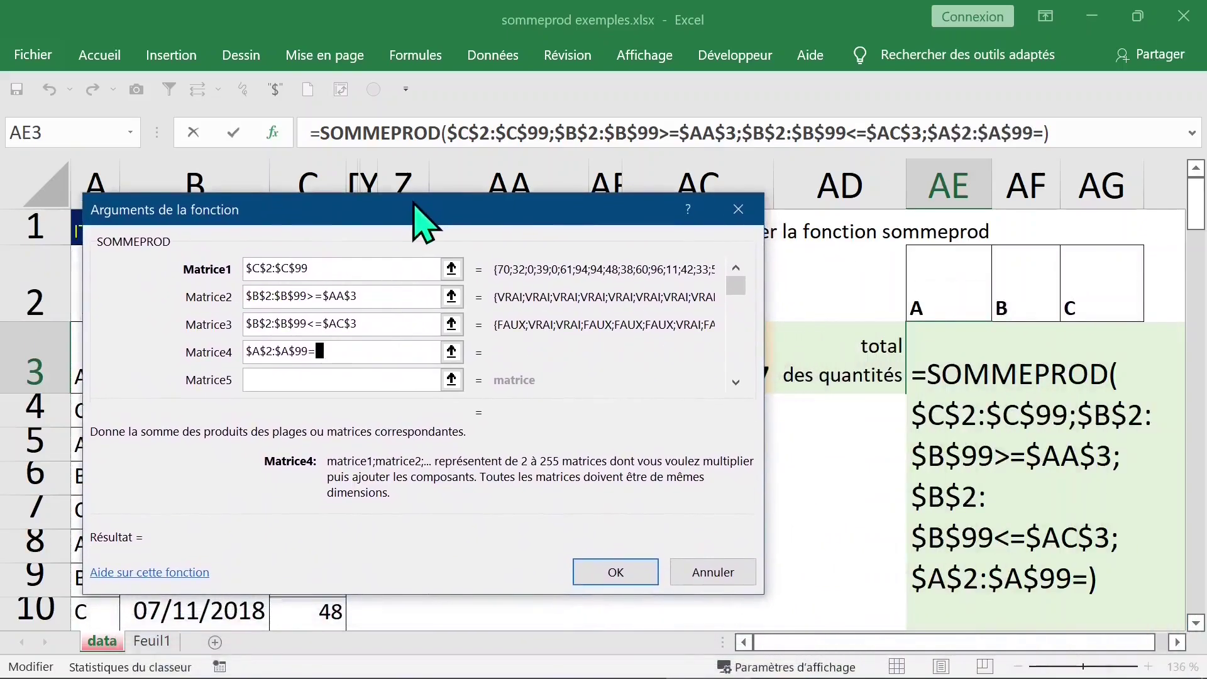
pyautogui.click(933, 292)
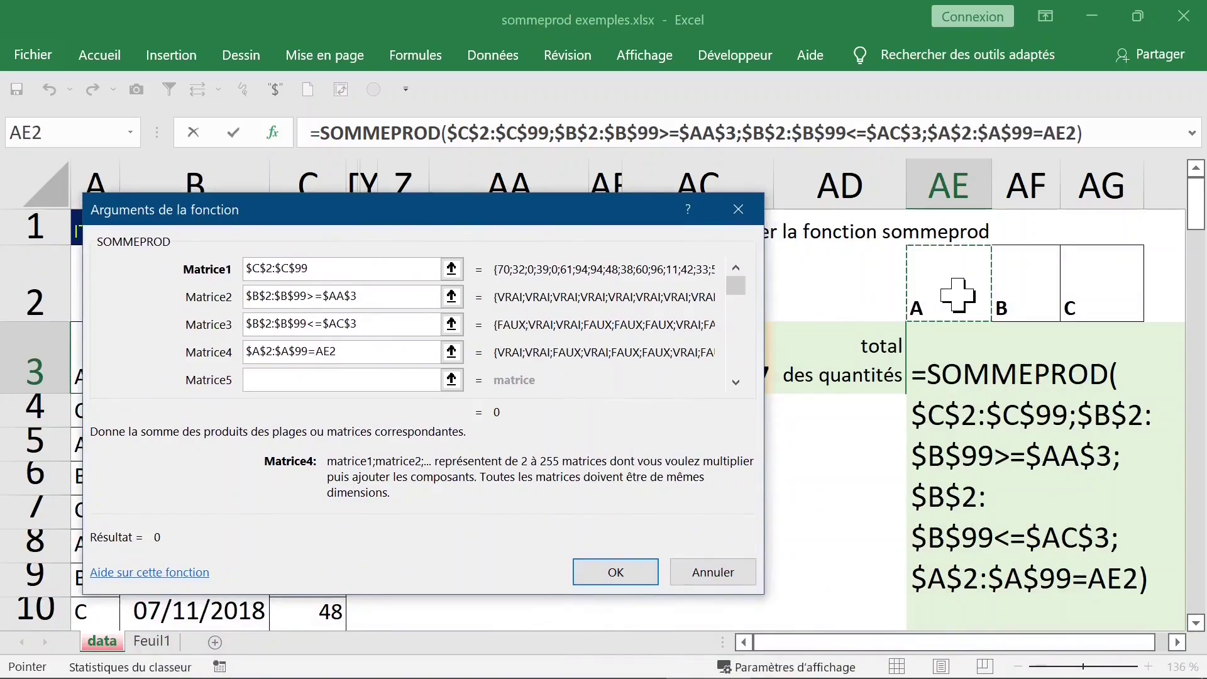
pyautogui.press('F4')
pyautogui.press('F4')
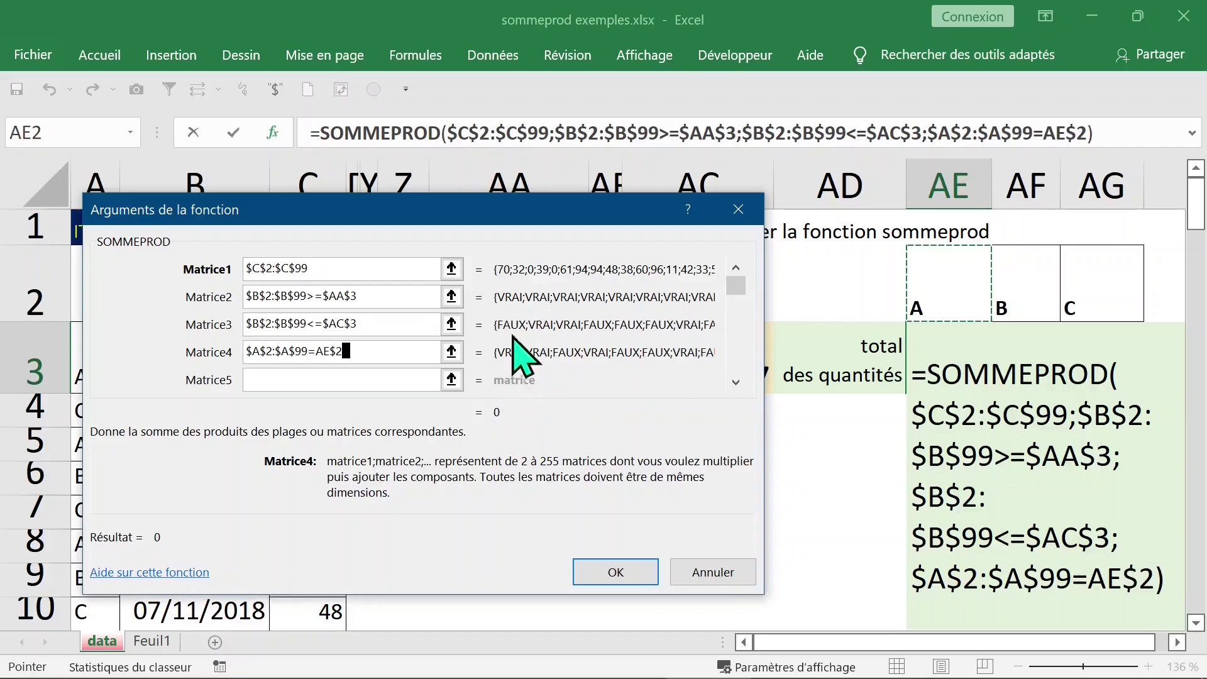
# - Convert the start-date test in Matrice2 to numbers as --($B$2:$B$99>=$AA$3)
pyautogui.click(247, 294)
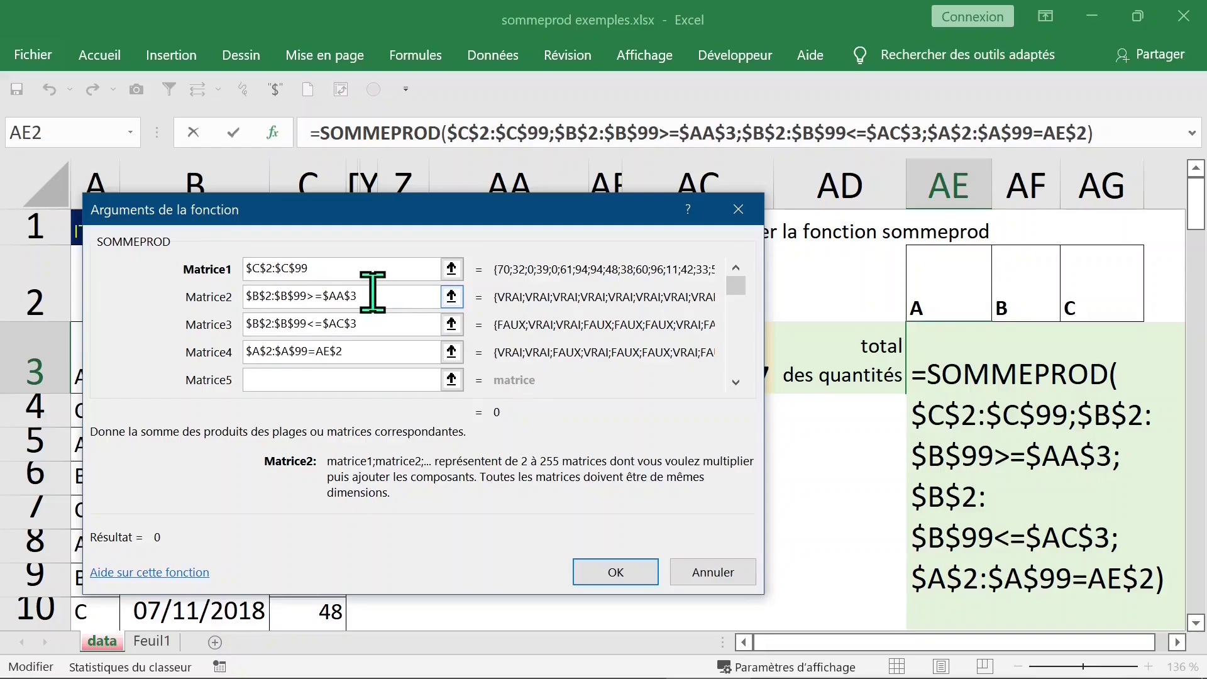
pyautogui.write('(')
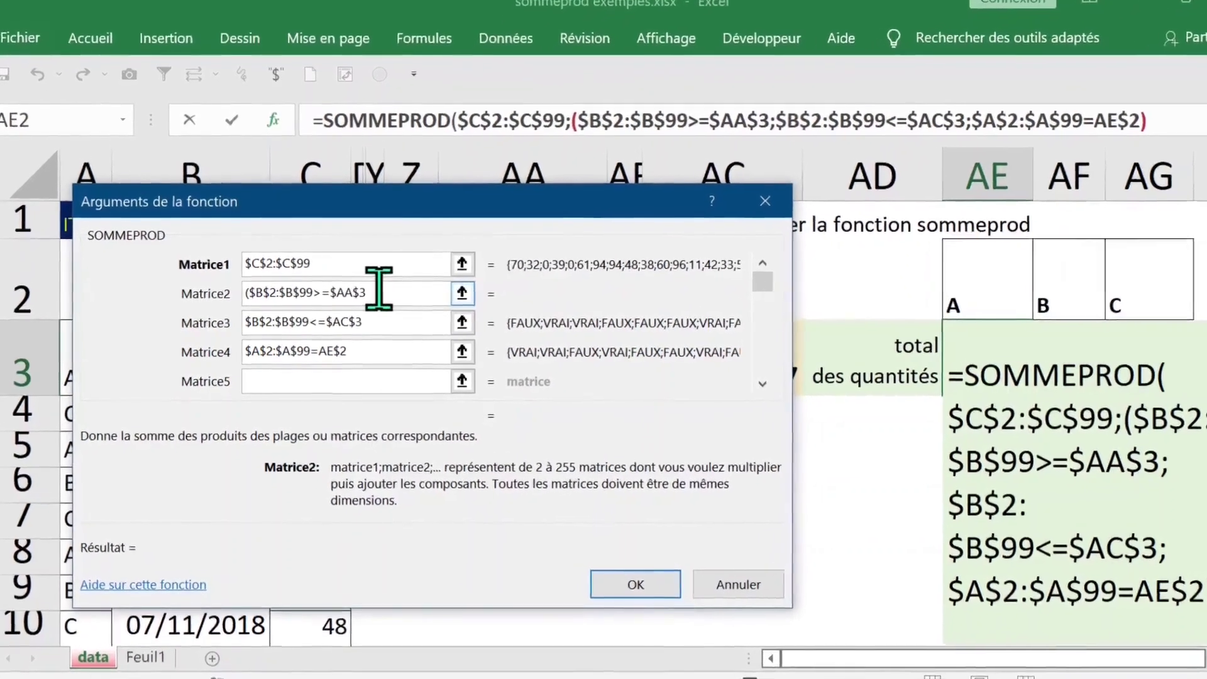
pyautogui.click(438, 288)
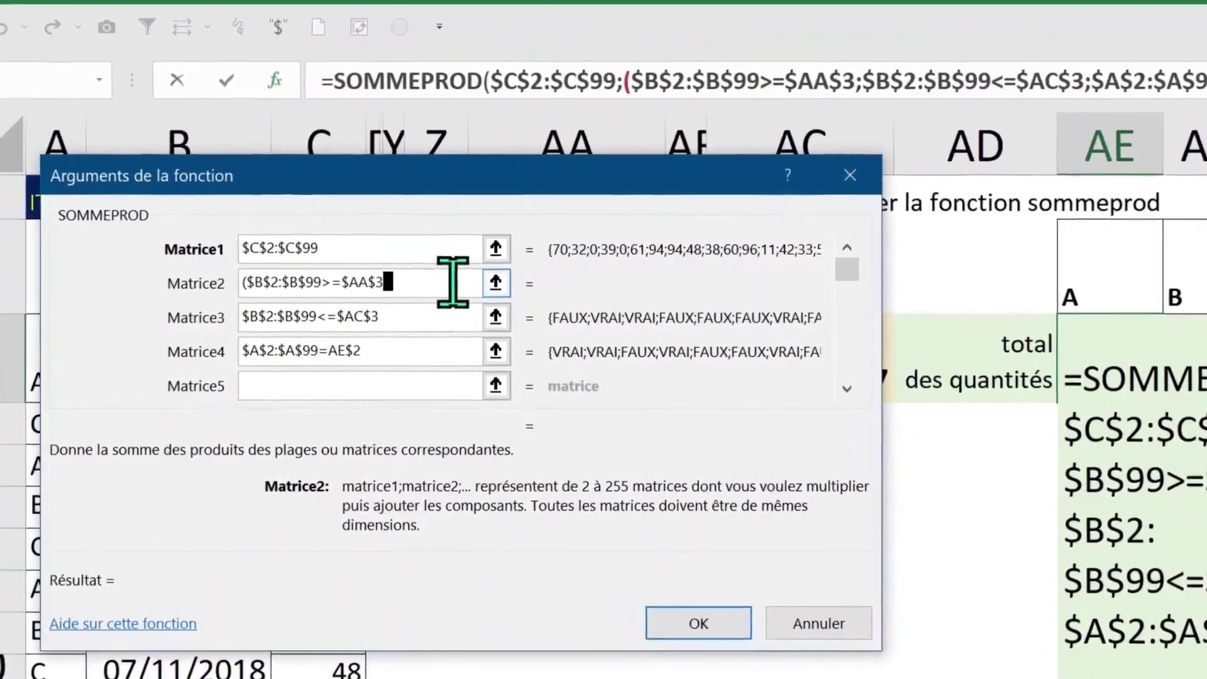
pyautogui.write(')')
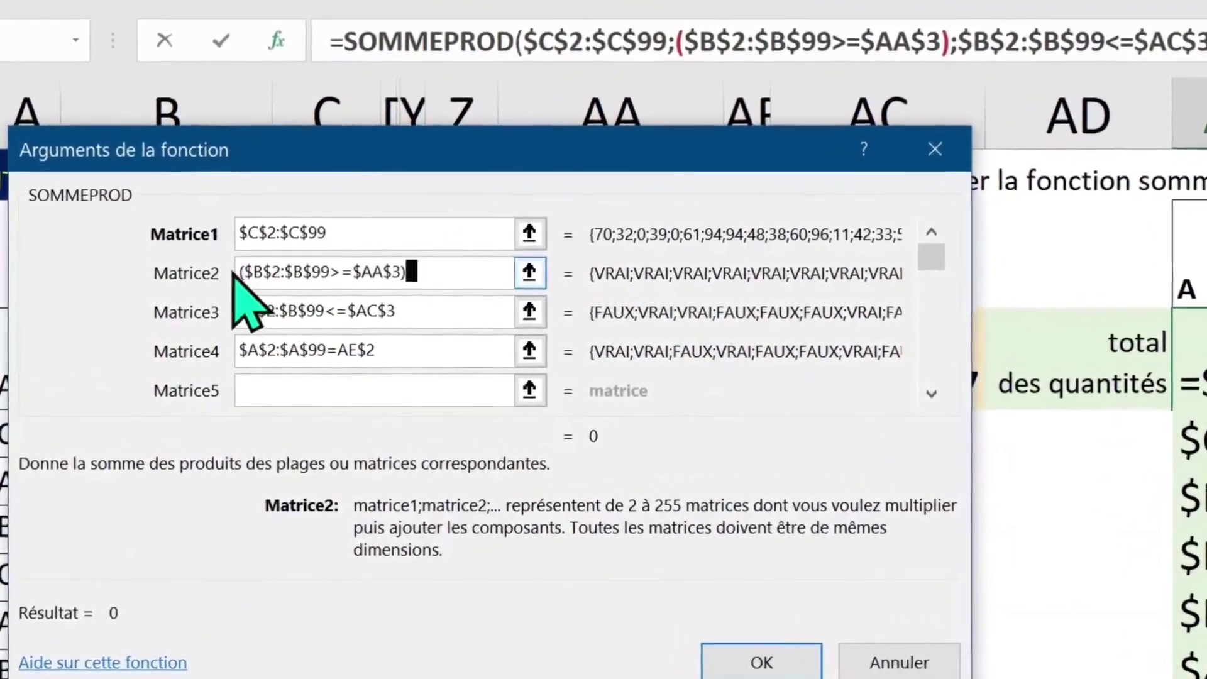
pyautogui.click(241, 266)
pyautogui.write('--')
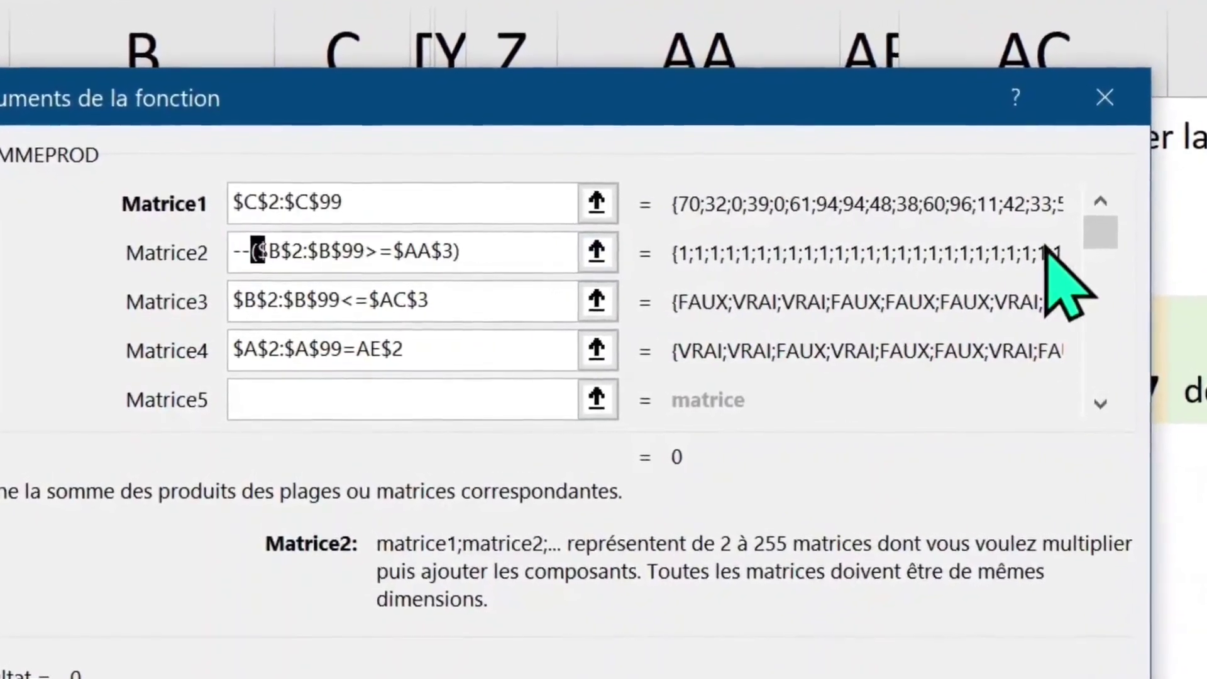
# - Convert the end-date test in Matrice3 to numbers as --($B$2:$B$99<=$AC$3)
pyautogui.click(233, 292)
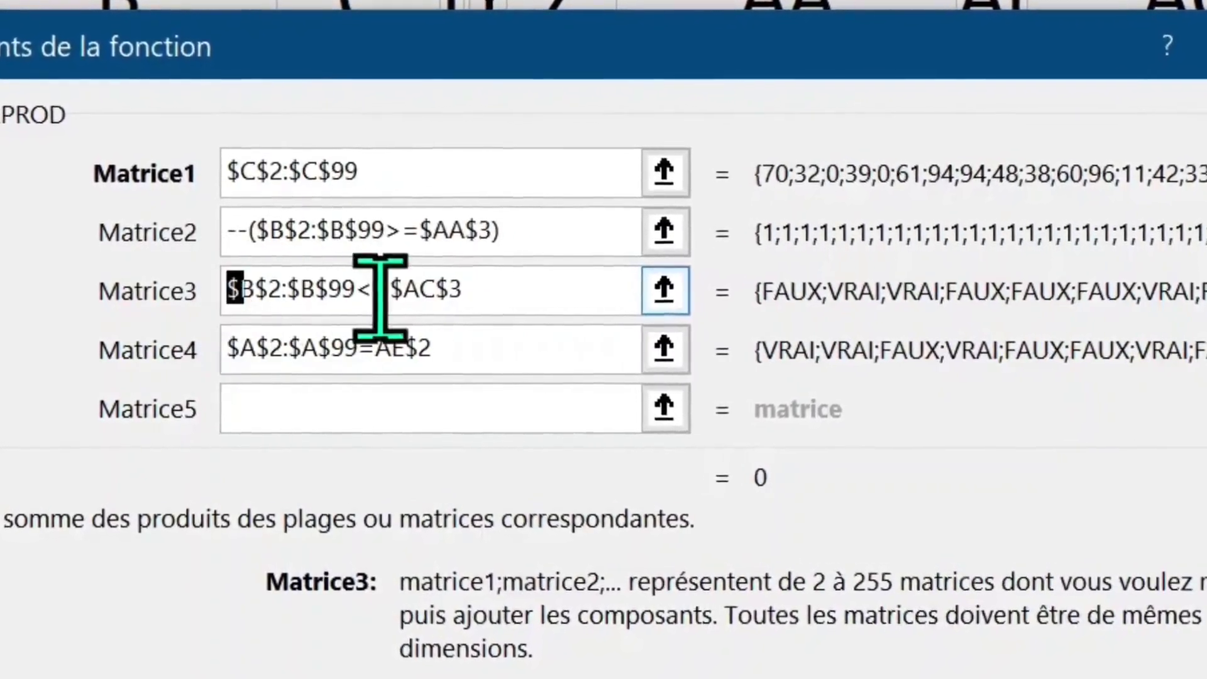
pyautogui.write('--(')
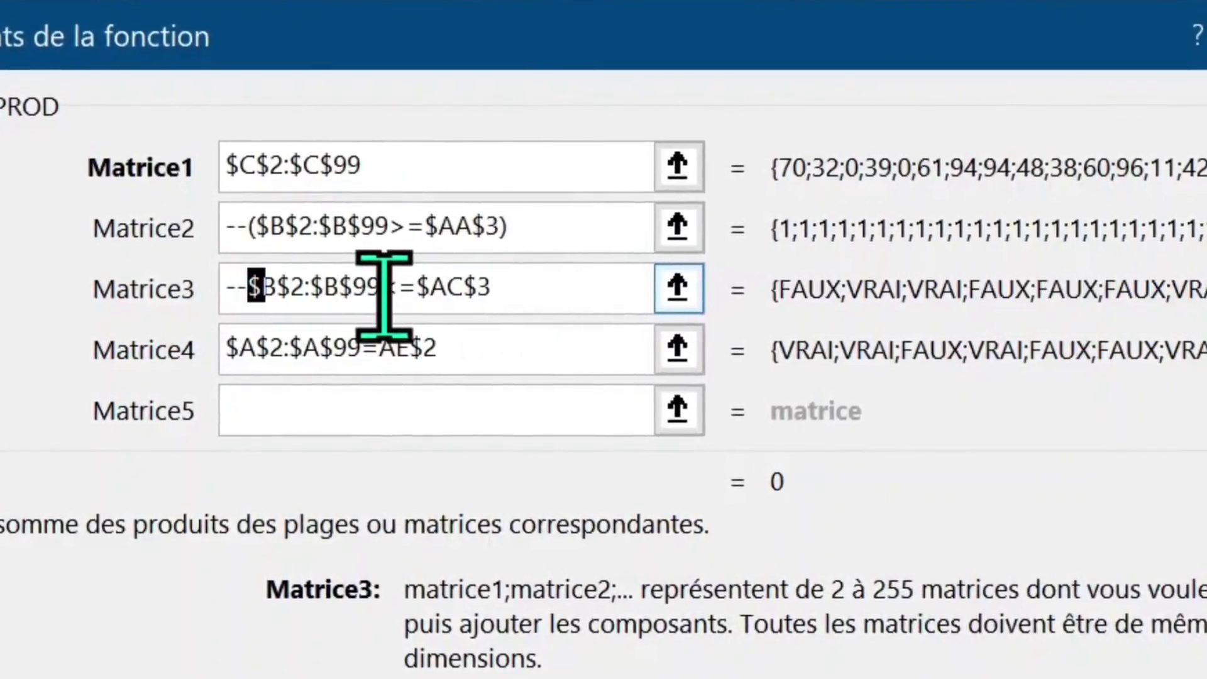
pyautogui.click(527, 287)
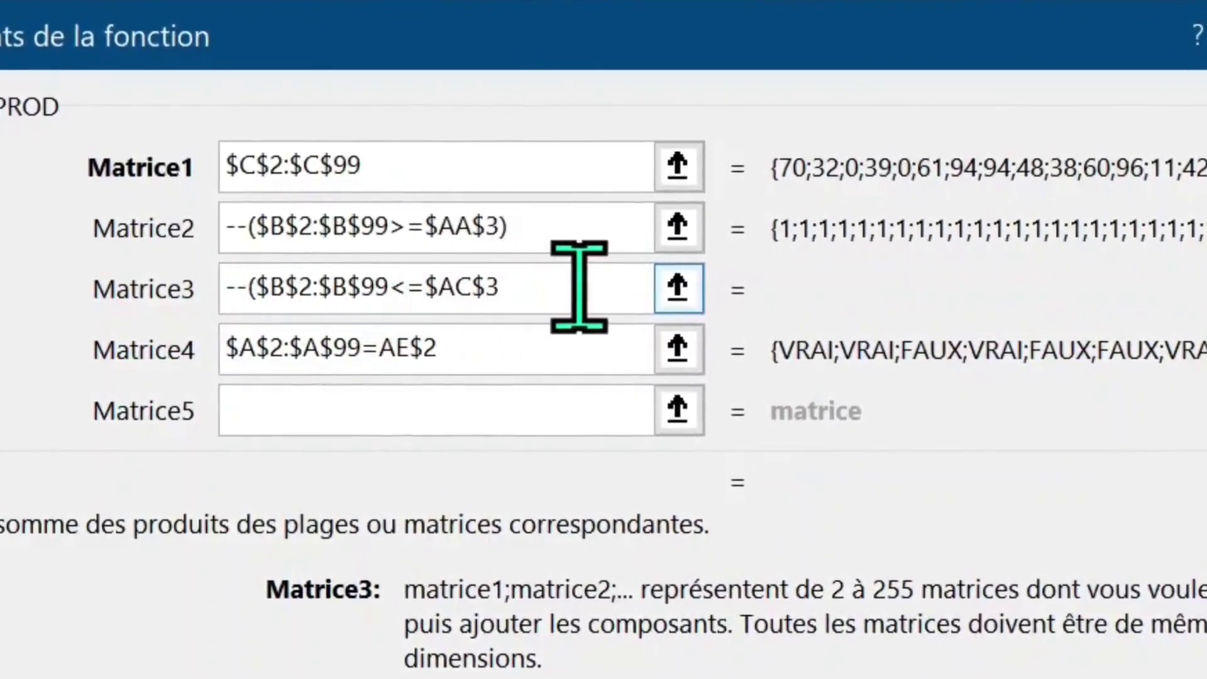
pyautogui.write(')')
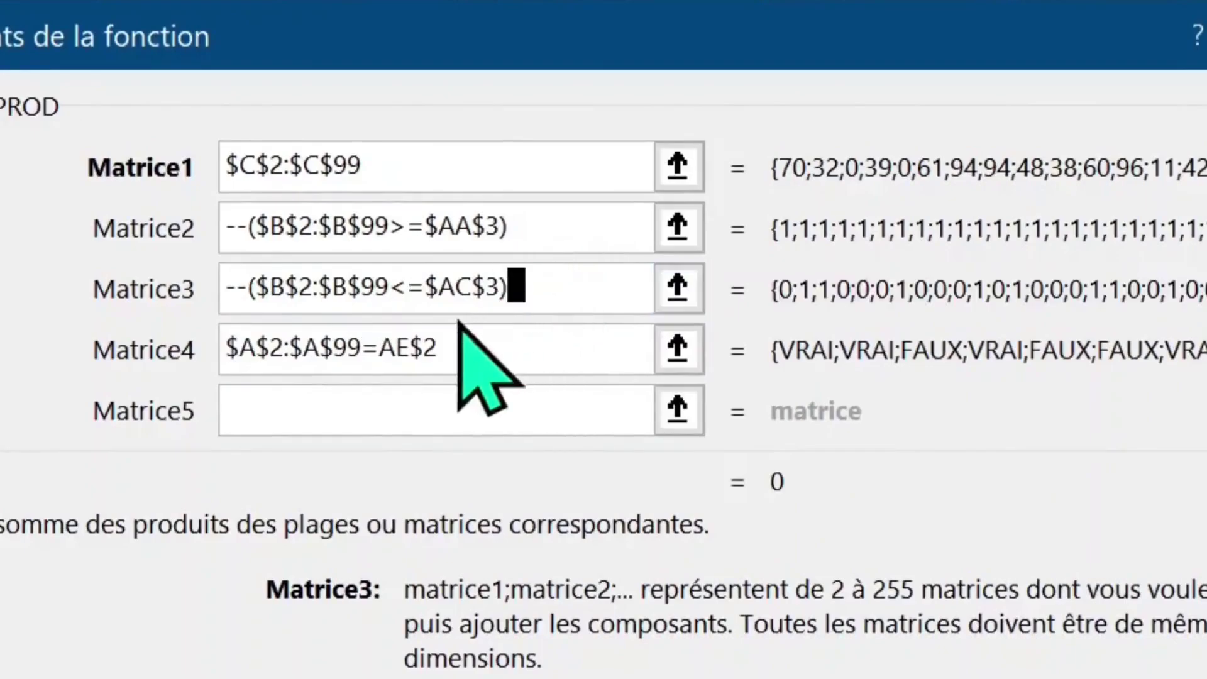
# - Convert the item test in Matrice4 to --($A$2:$A$99=AE$2) and validate the SOMMEPROD formula in AE3
pyautogui.click(226, 347)
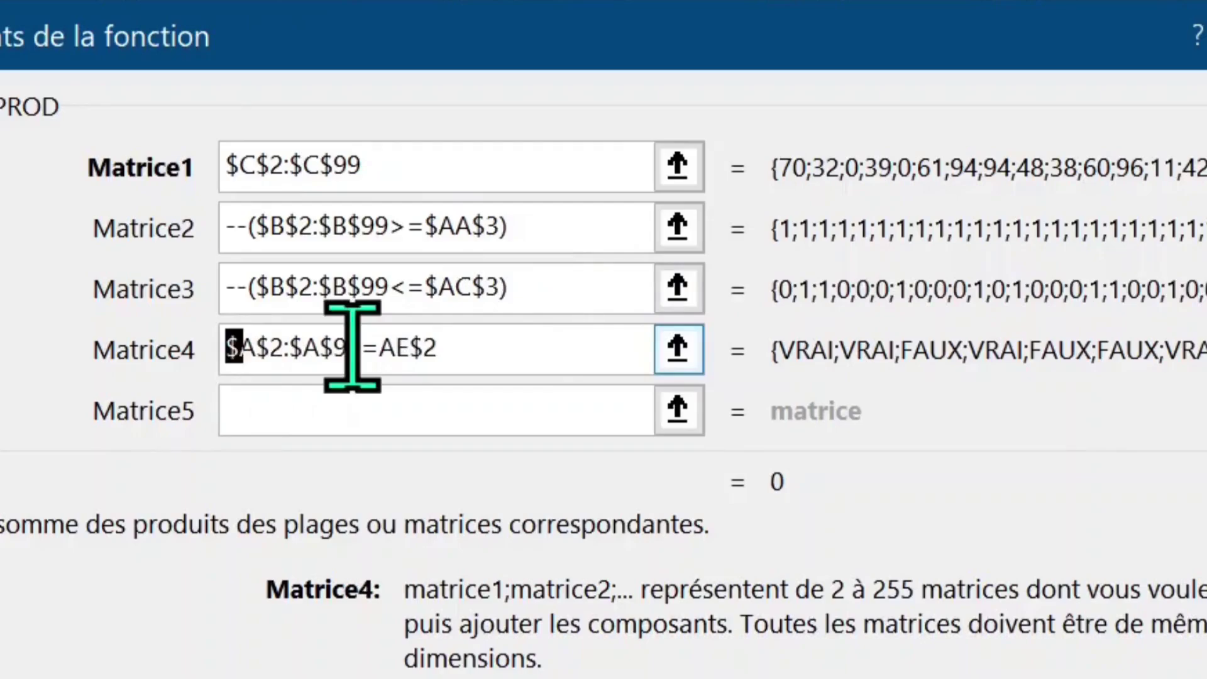
pyautogui.write('--(')
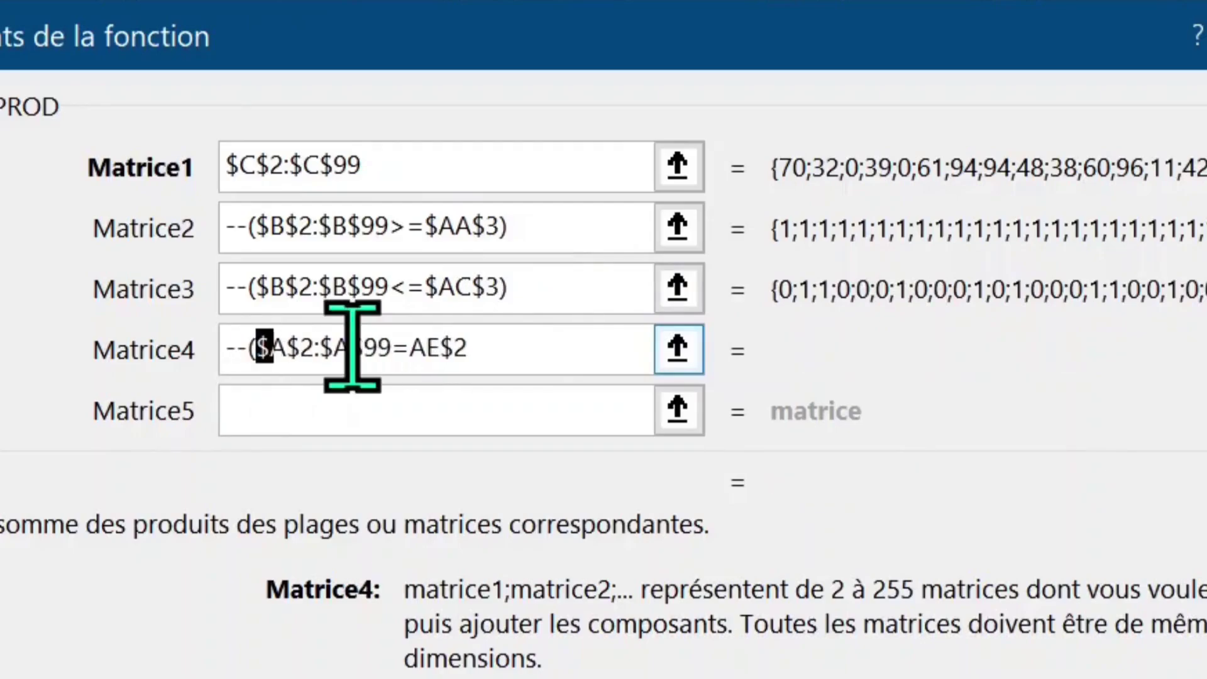
pyautogui.click(516, 347)
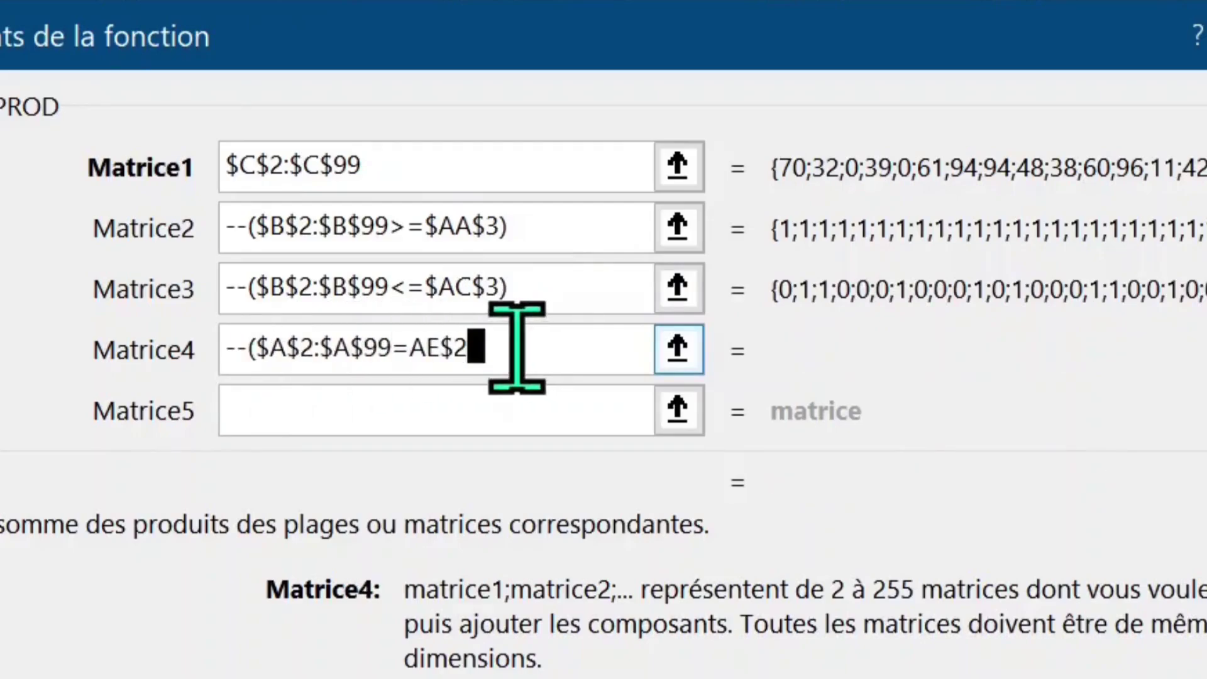
pyautogui.write(')')
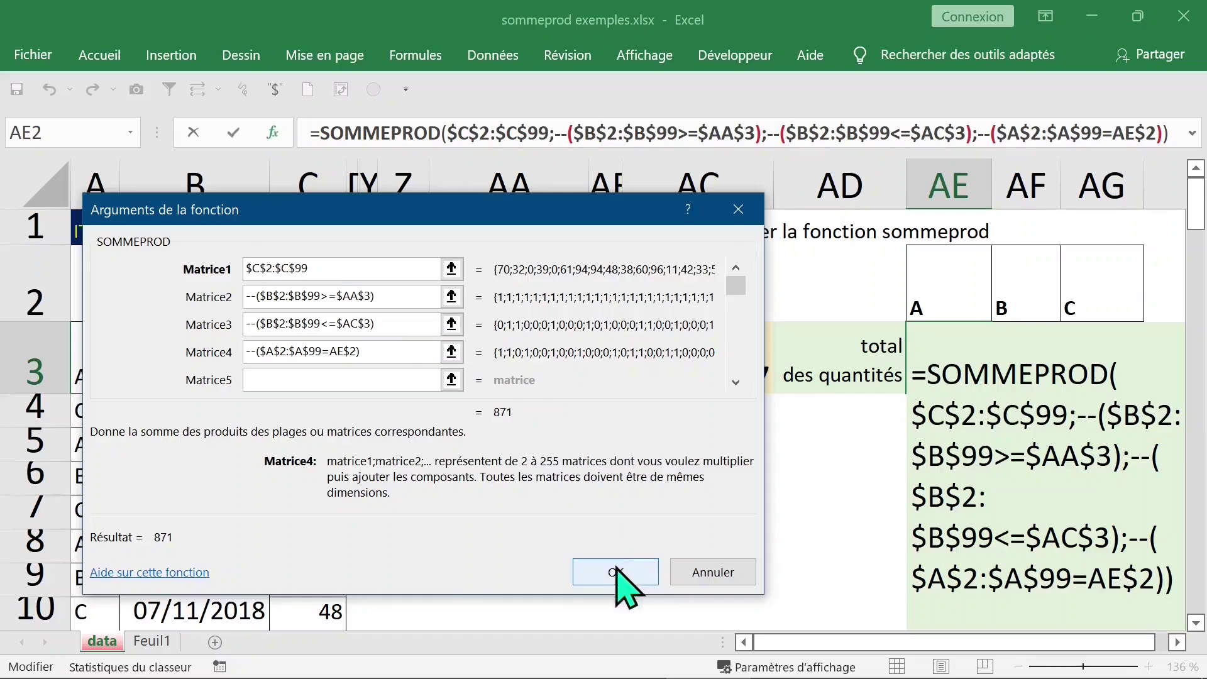
pyautogui.click(619, 575)
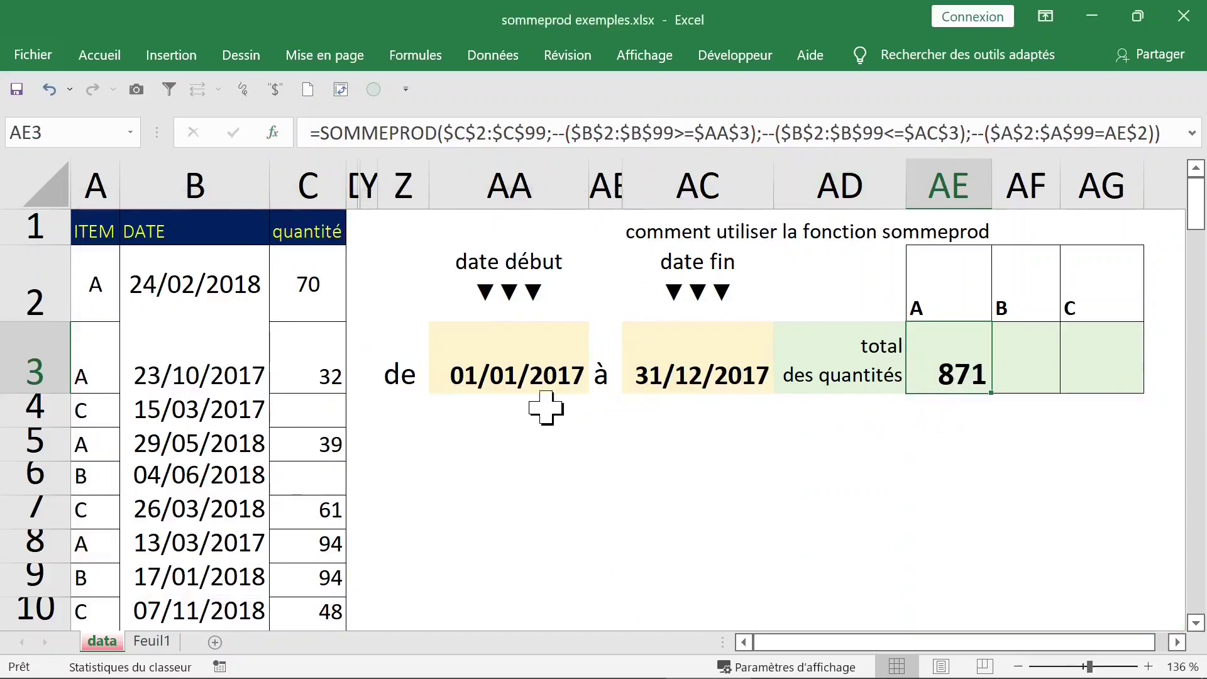
# - Display the formula of AE3 as text in cell AA4 with =FORMULETEXTE(AE3)
pyautogui.click(497, 414)
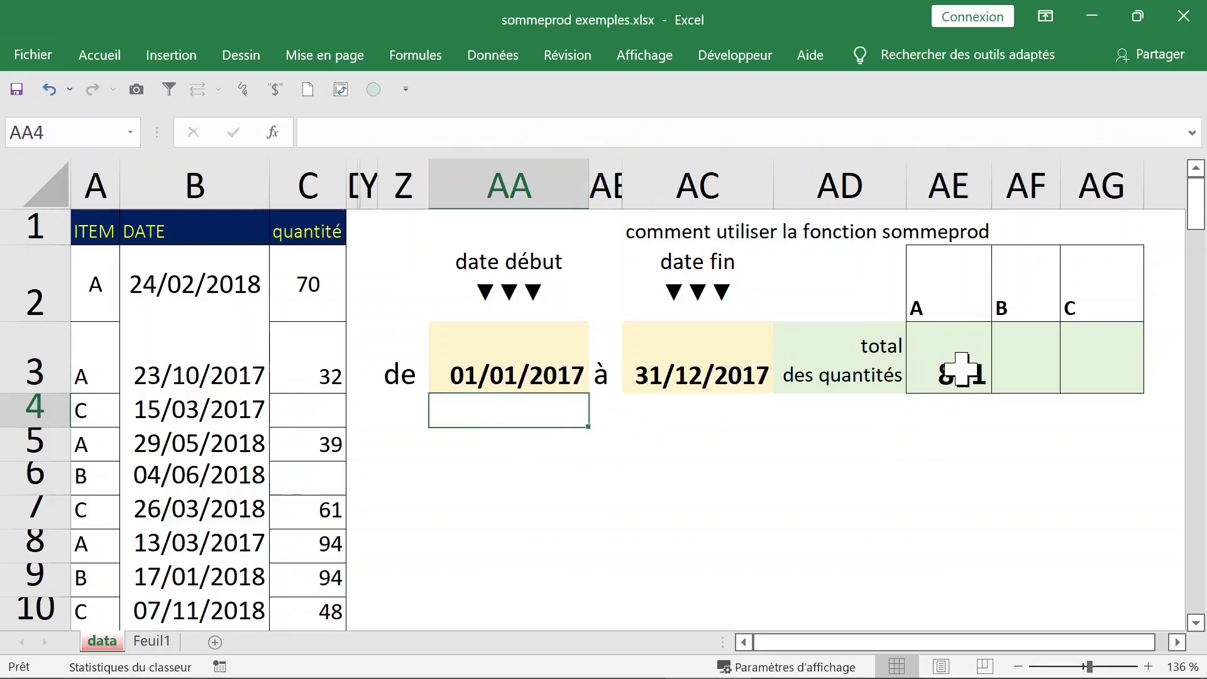
pyautogui.write('=fo')
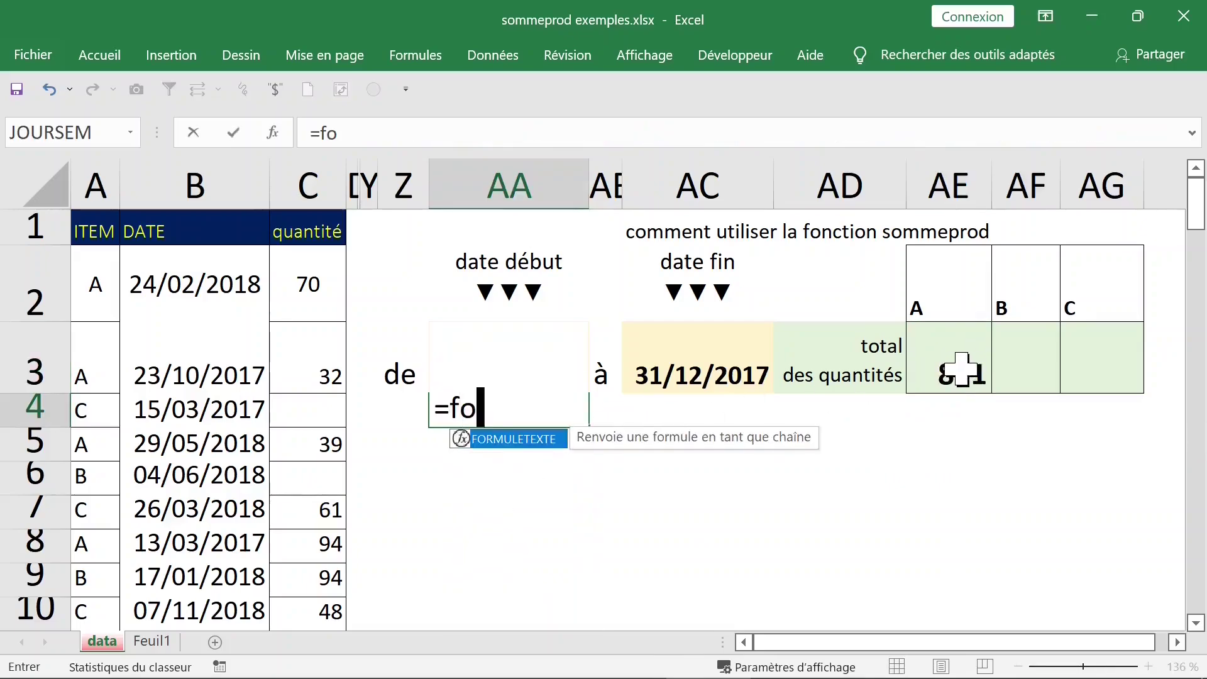
pyautogui.write('rmu')
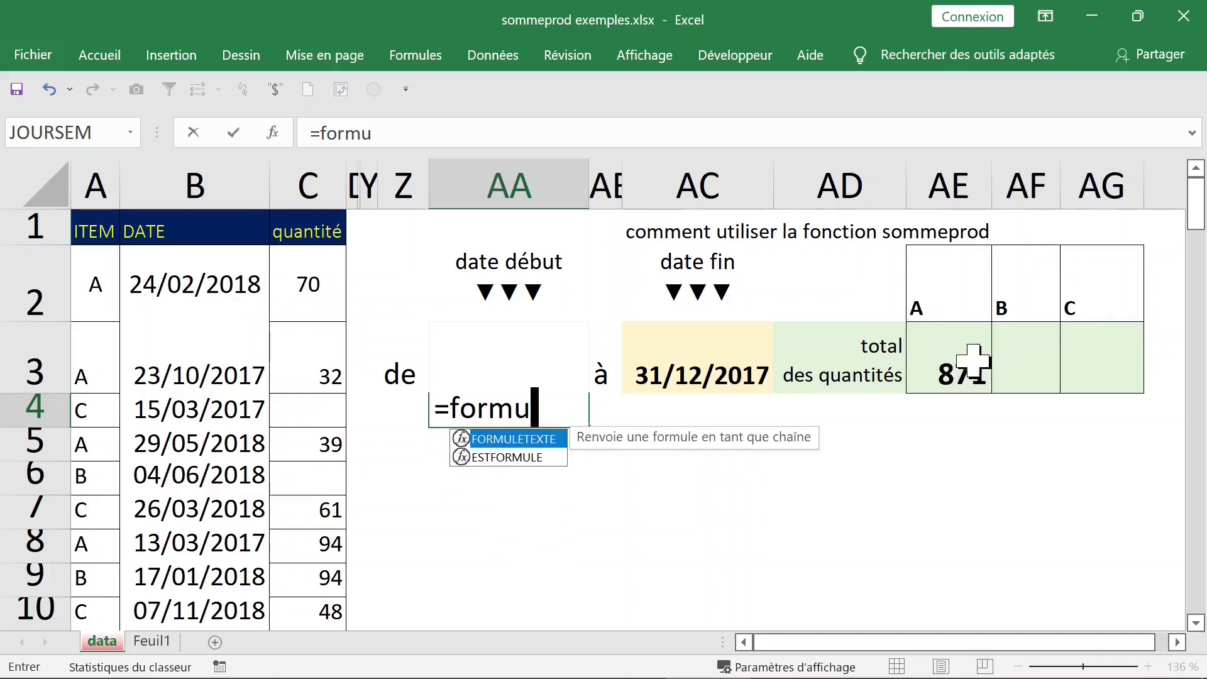
pyautogui.doubleClick(538, 439)
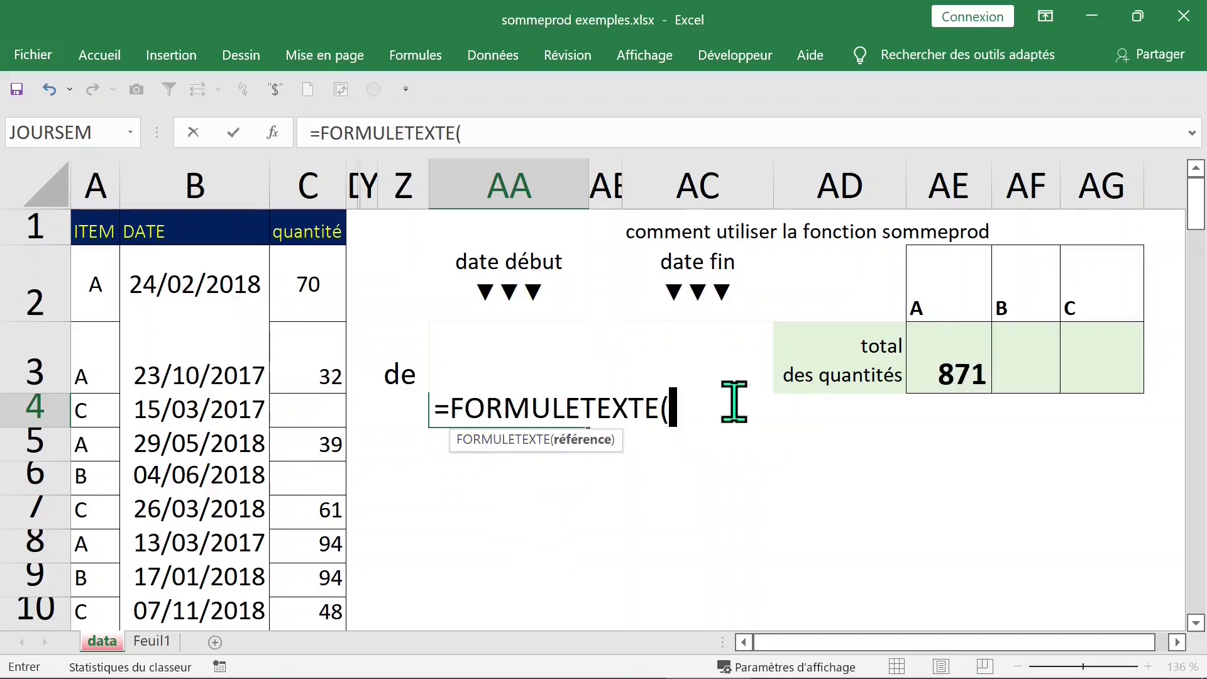
pyautogui.click(949, 370)
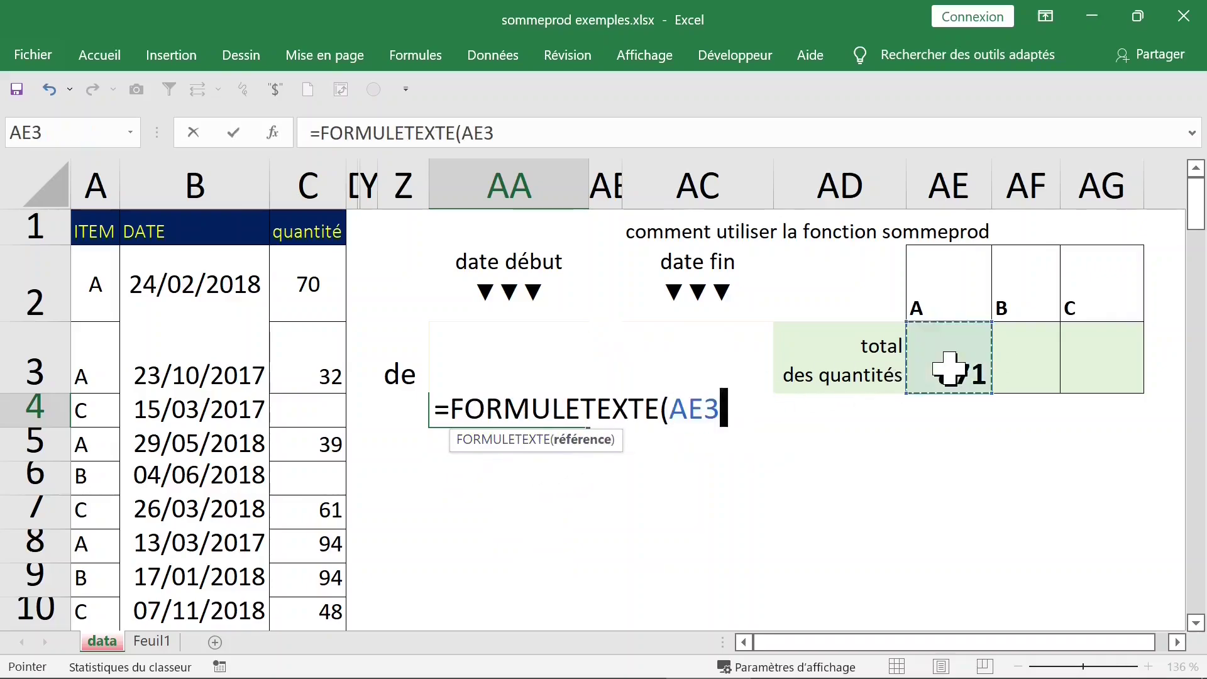
pyautogui.press('Return')
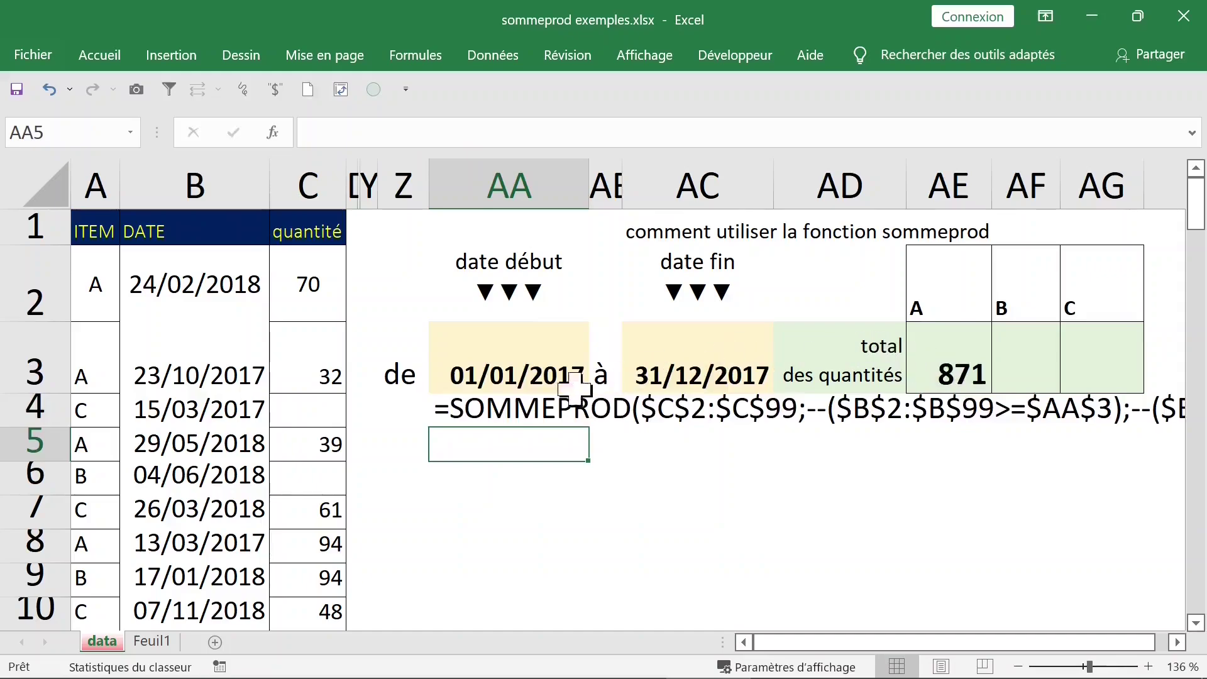
# - Hide the DATE and quantité columns B and C
pyautogui.moveTo(321, 185); pyautogui.dragTo(167, 182)
pyautogui.rightClick(176, 196)
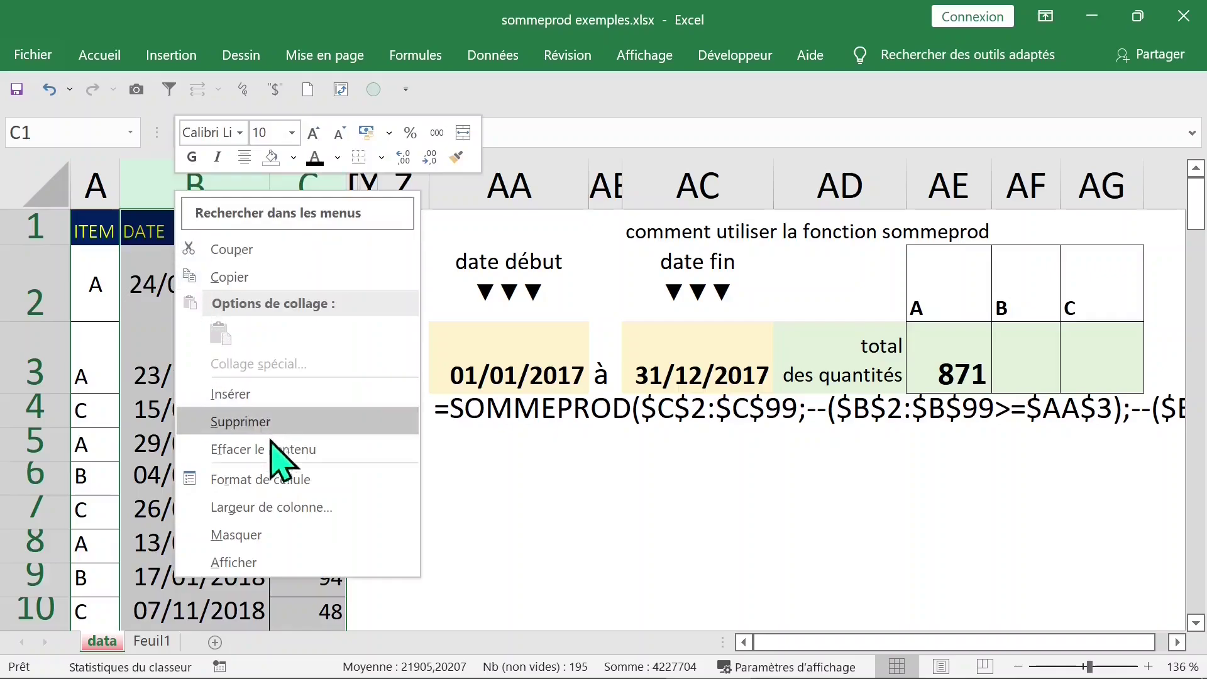
pyautogui.click(272, 539)
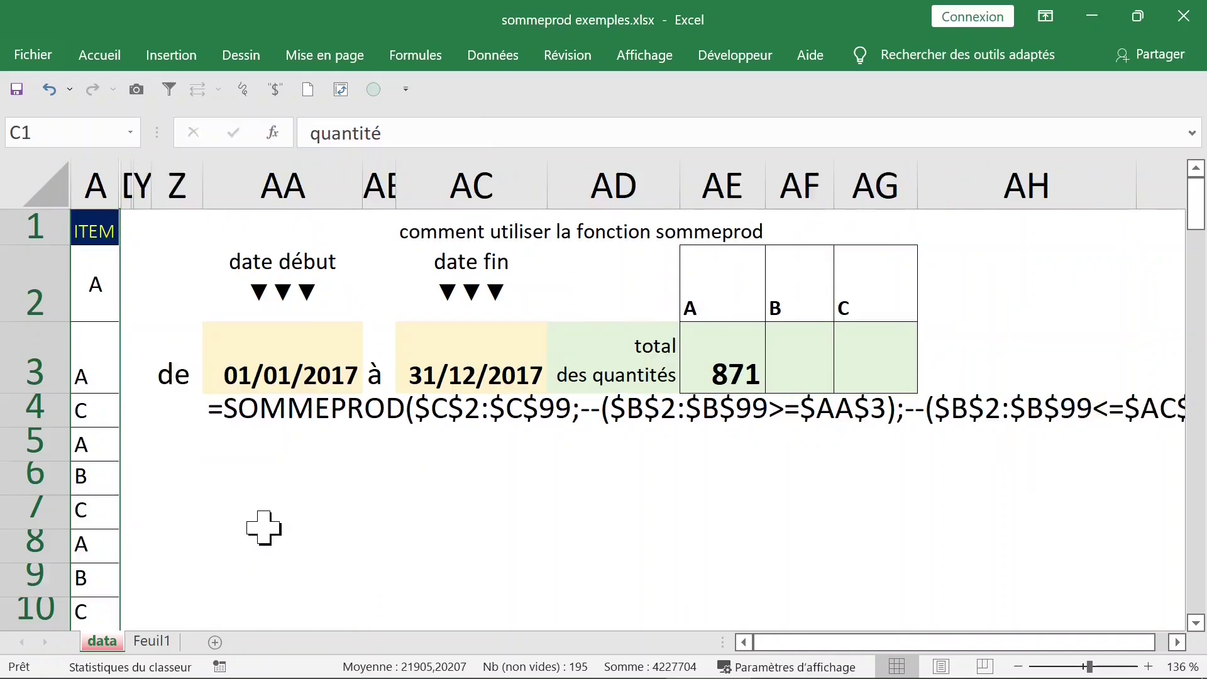
# - Reduce the font size of the formula text in AA4 to 11 and make it bold
pyautogui.click(270, 405)
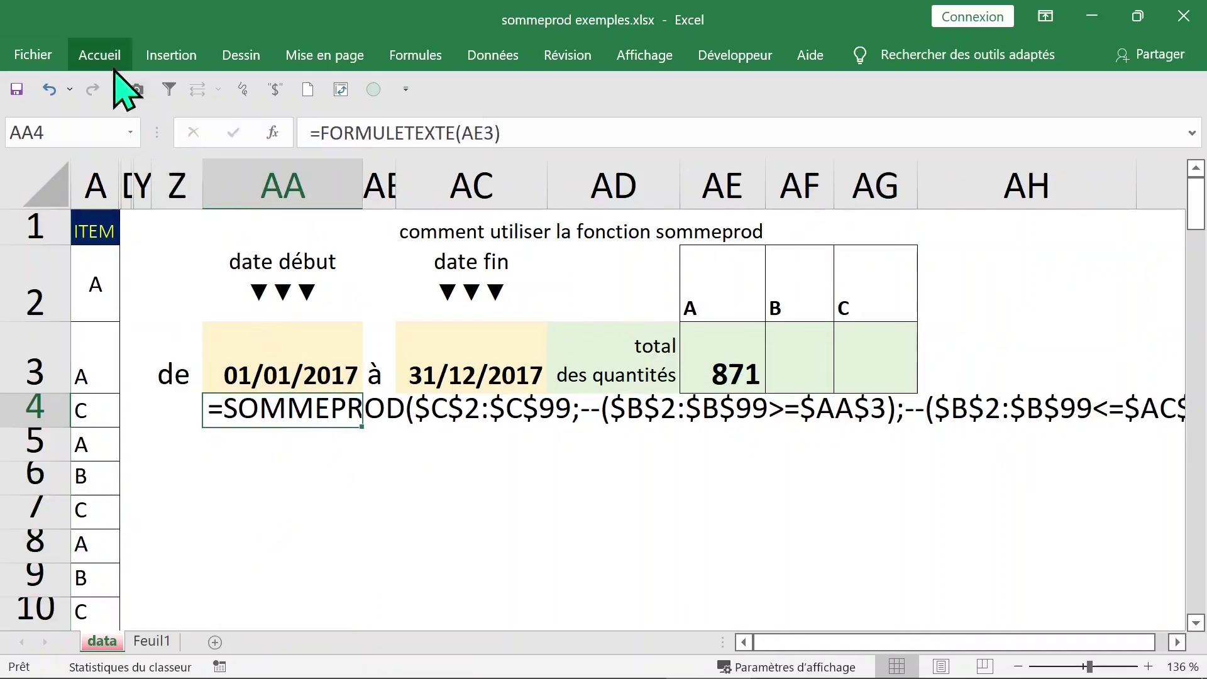
pyautogui.click(100, 55)
pyautogui.click(335, 98)
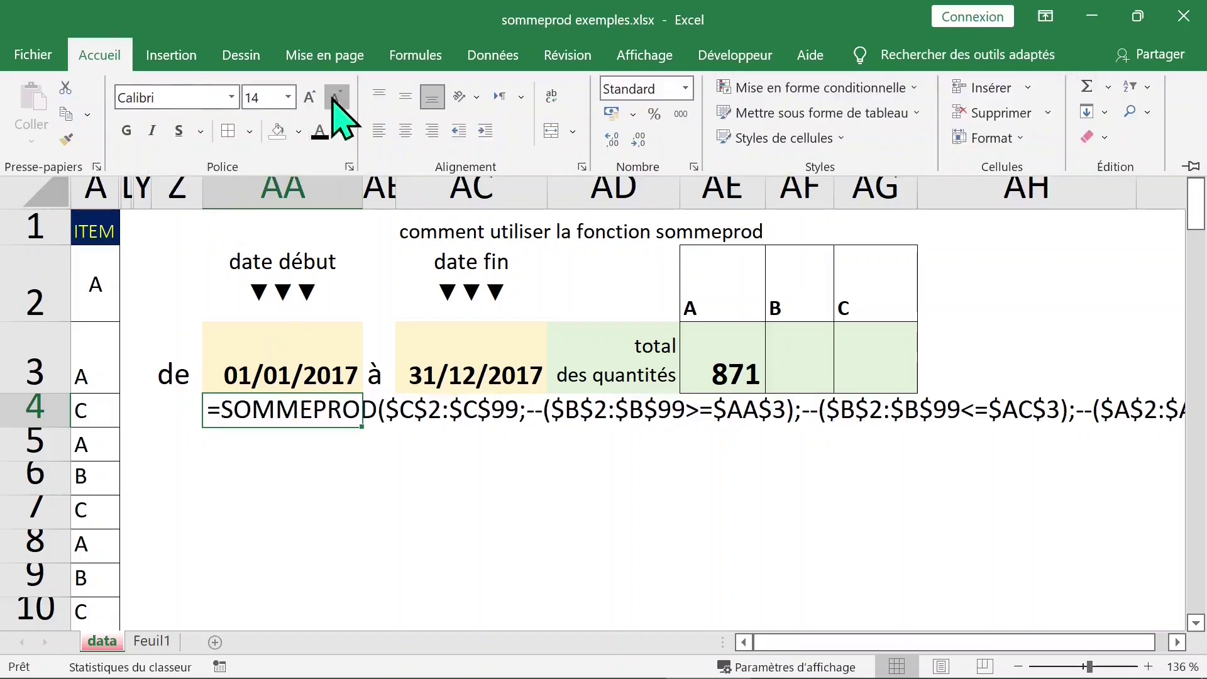
pyautogui.click(336, 98)
pyautogui.click(335, 97)
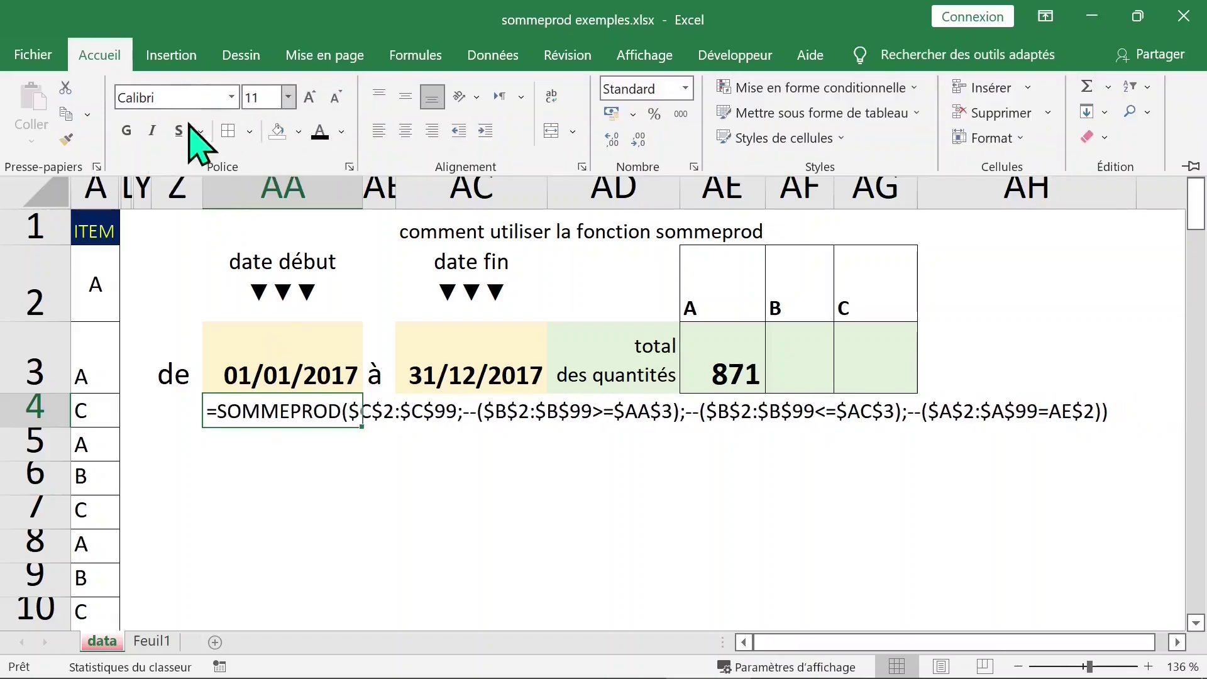
pyautogui.click(128, 132)
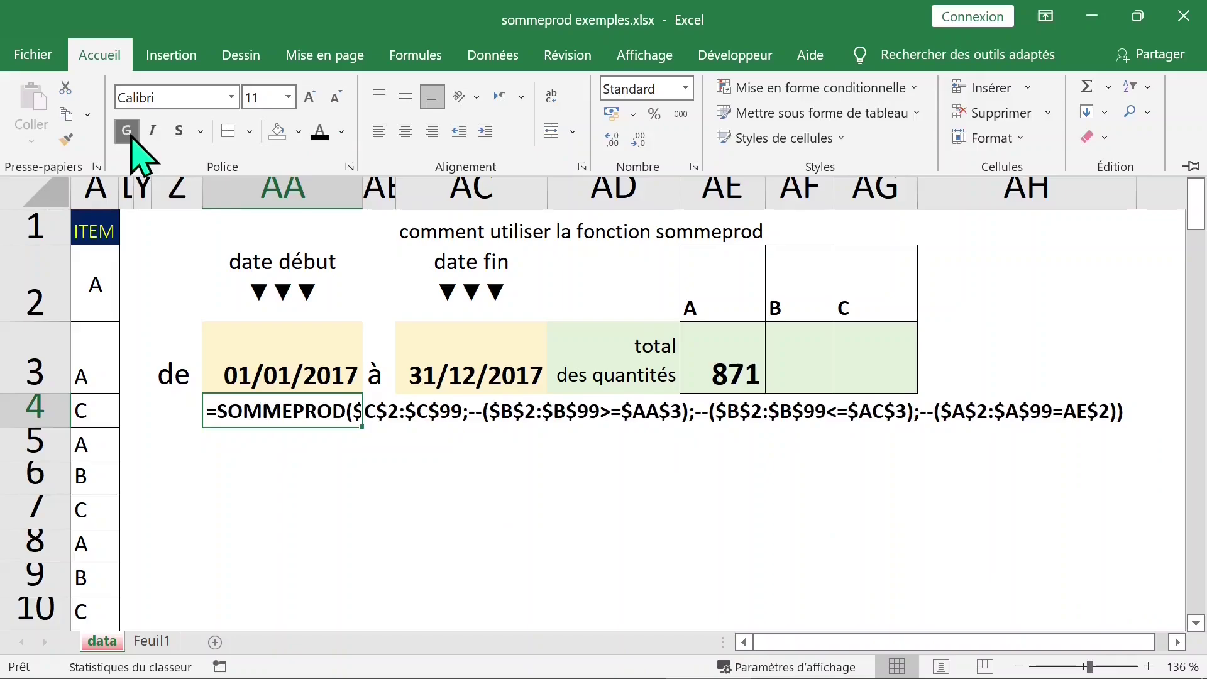
pyautogui.scroll(-1, 327, 367)
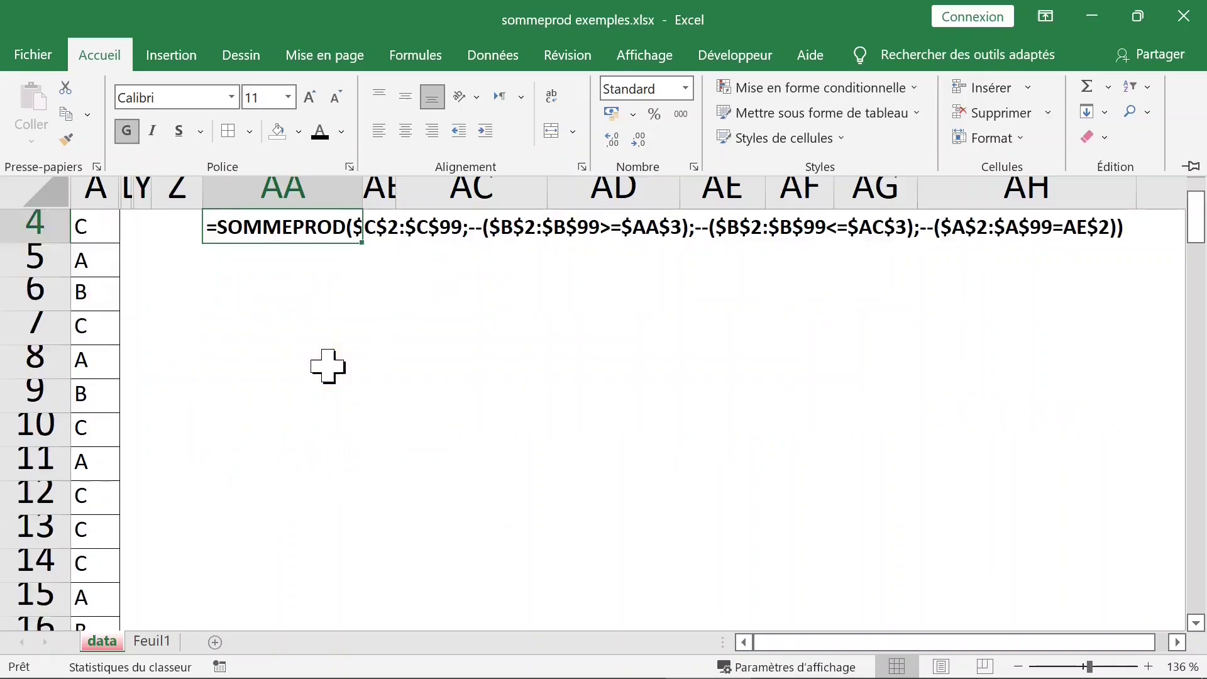
# - Check the SOMMEPROD formula behind the item A total in AE3 and the empty item B total cell
pyautogui.scroll(1, 327, 367)
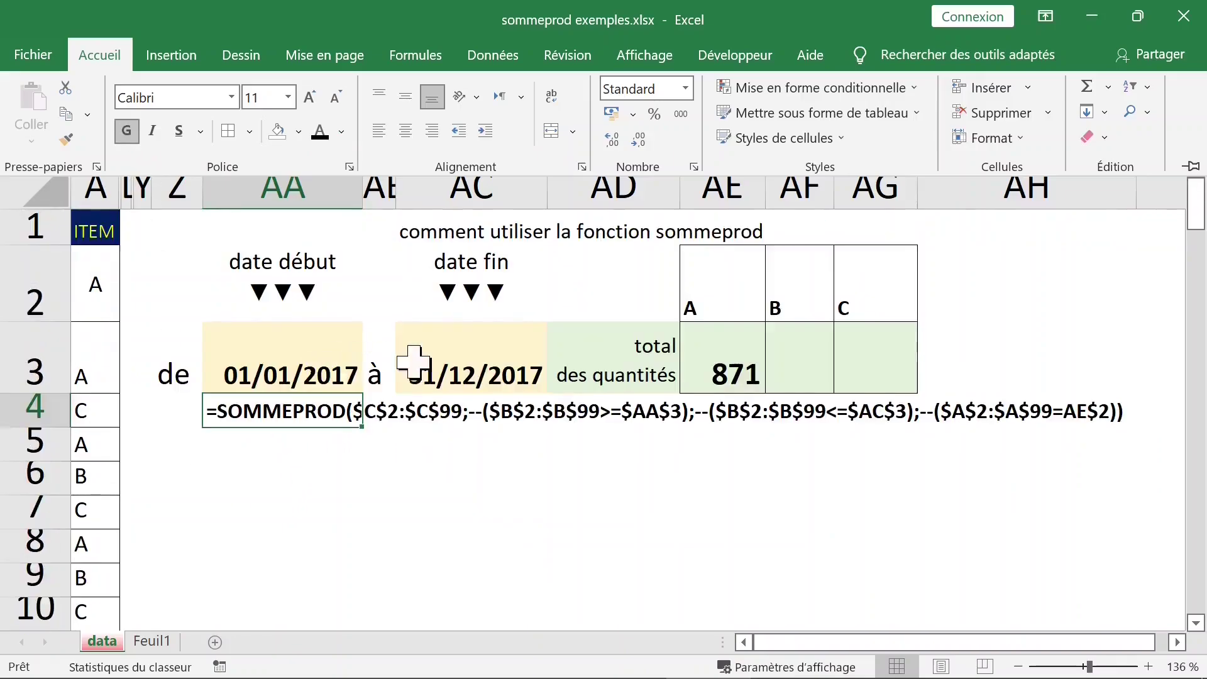
pyautogui.click(723, 355)
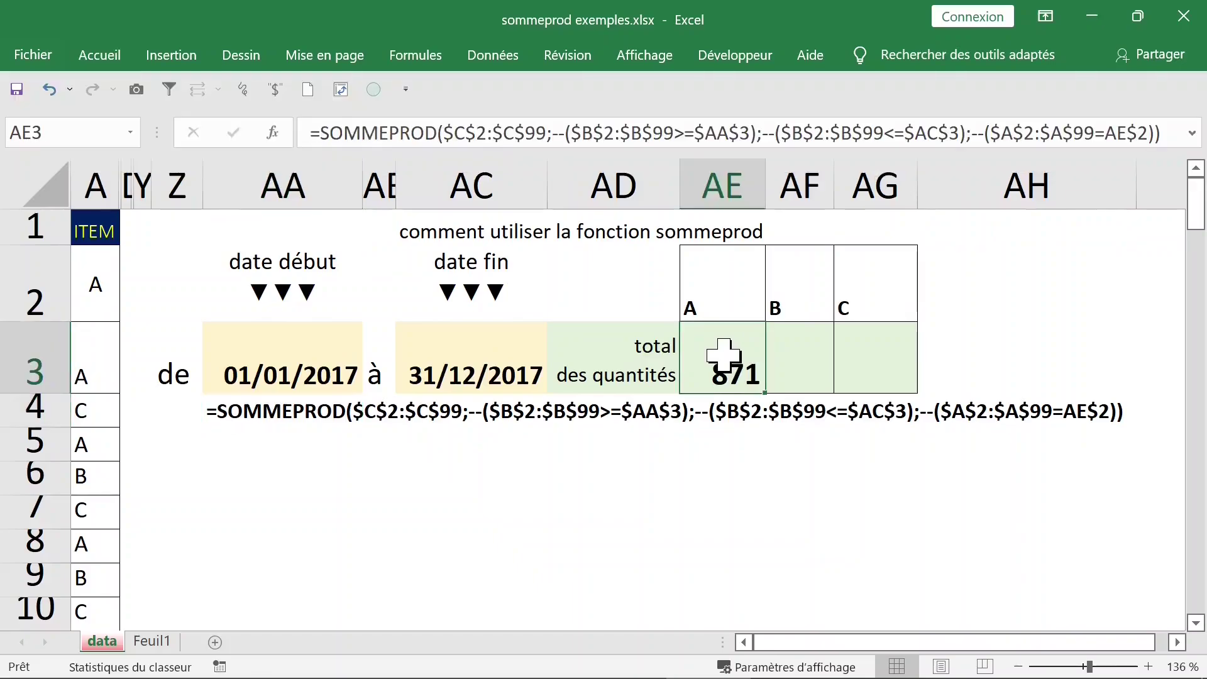
pyautogui.click(793, 358)
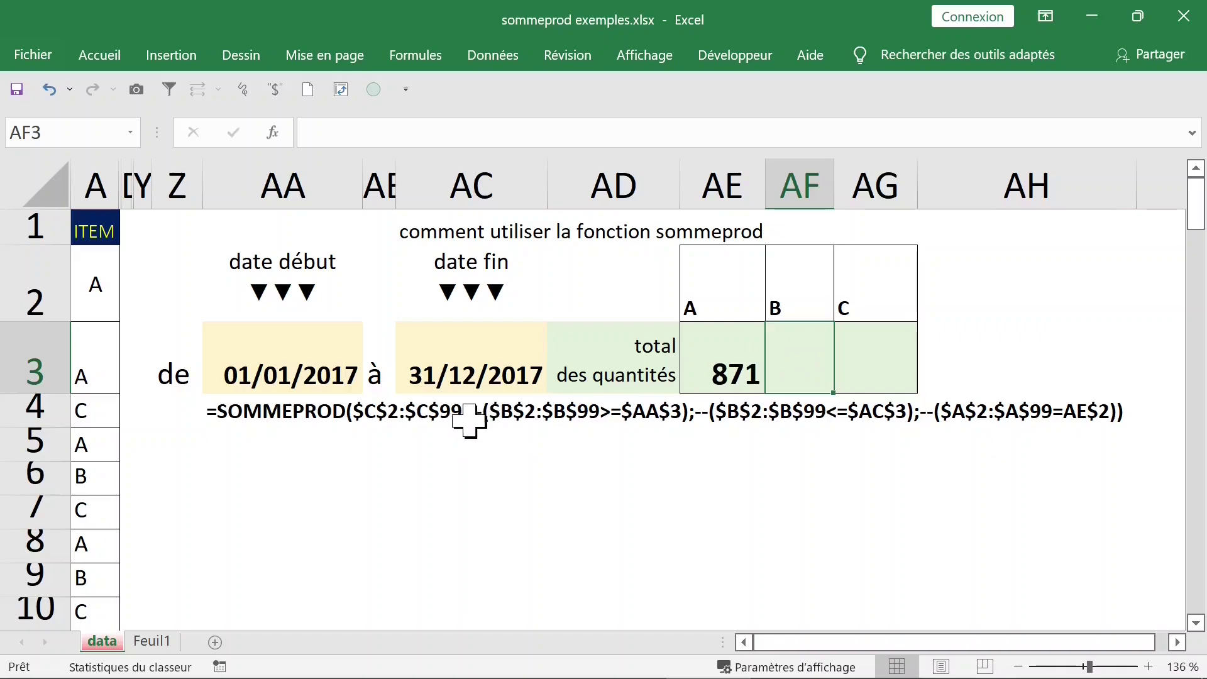
# - Bring back columns B and C by undoing the formatting of the formula text and the hiding of the columns
pyautogui.click(97, 183)
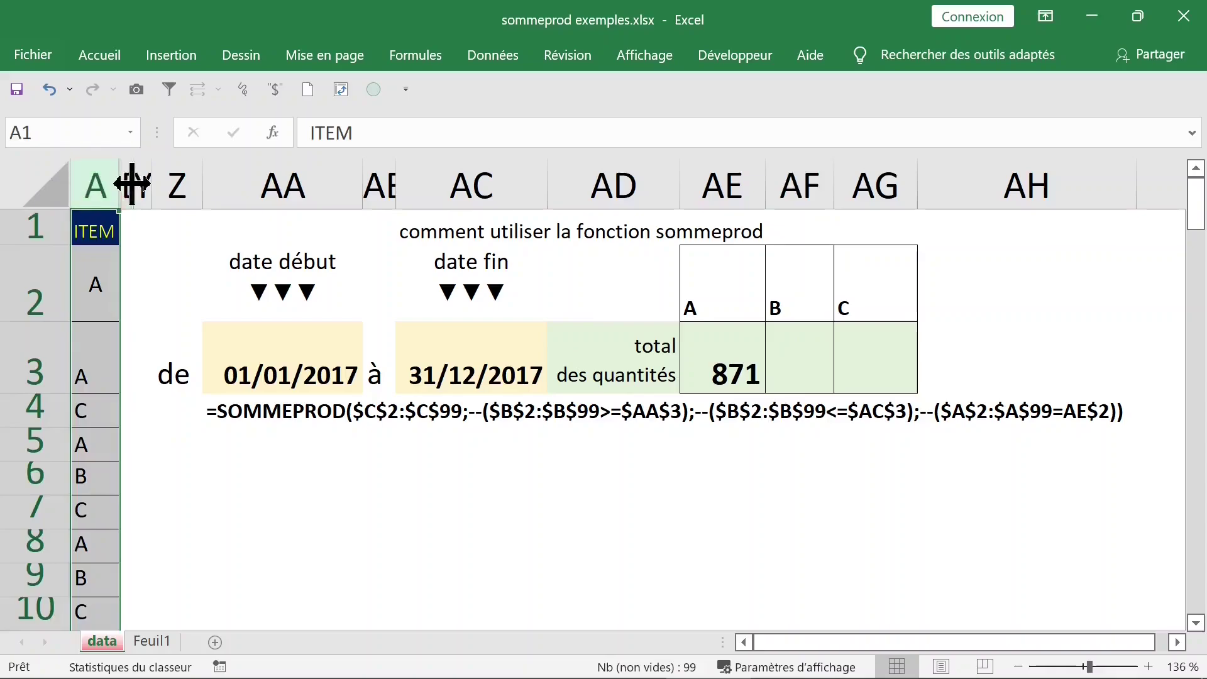
pyautogui.moveTo(126, 180); pyautogui.dragTo(96, 183)
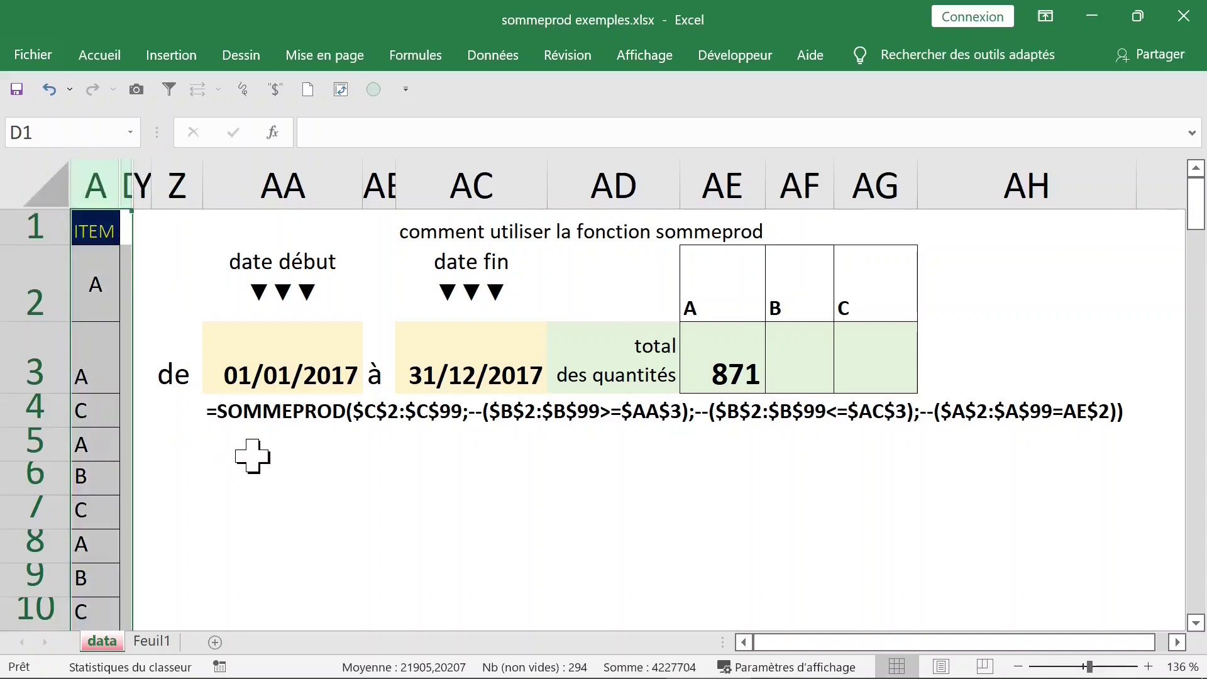
pyautogui.click(270, 477)
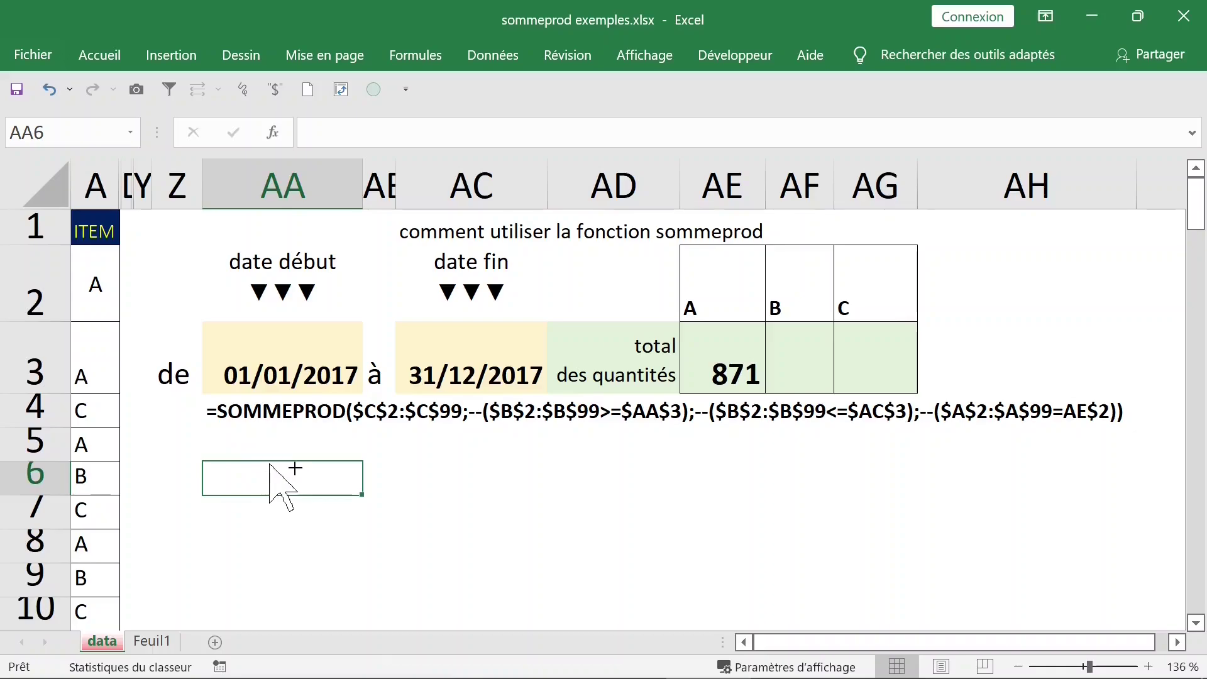
pyautogui.hotkey('ctrl', 'z')
pyautogui.hotkey('ctrl', 'z')
pyautogui.hotkey('ctrl', 'y')
pyautogui.hotkey('ctrl', 'y')
pyautogui.hotkey('ctrl', 'y')
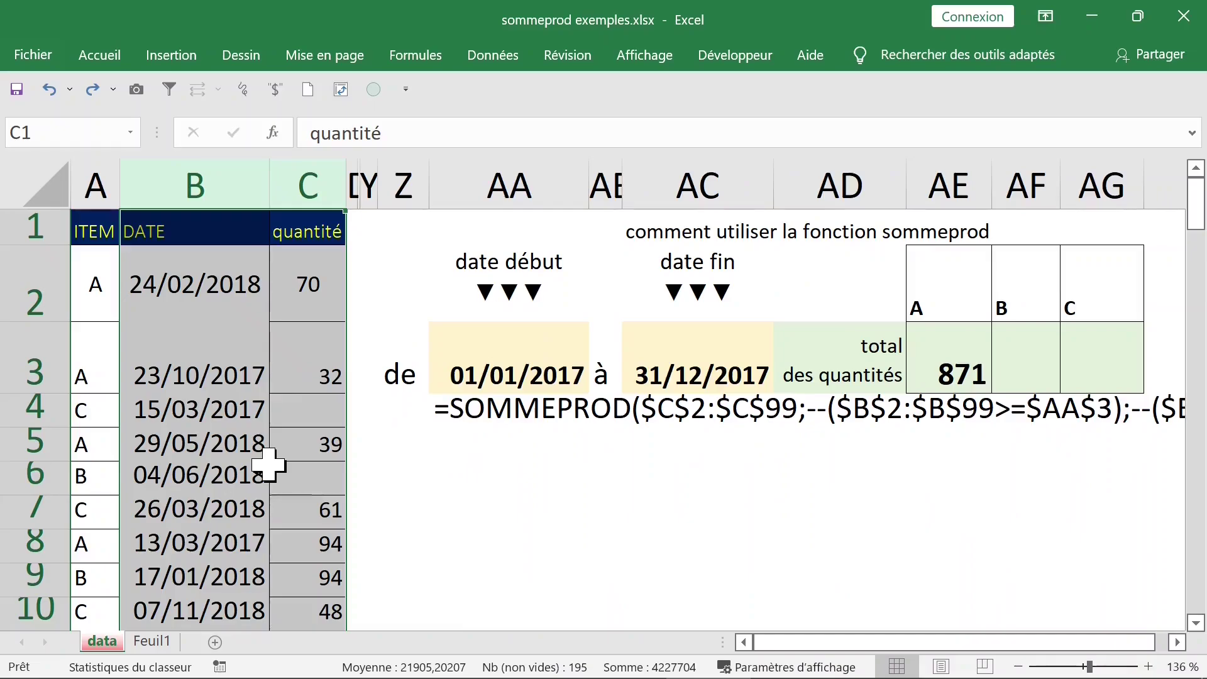
# - Start a SOMMEPROD formula in AF3 with a second opening parenthesis for the first condition
pyautogui.click(1035, 357)
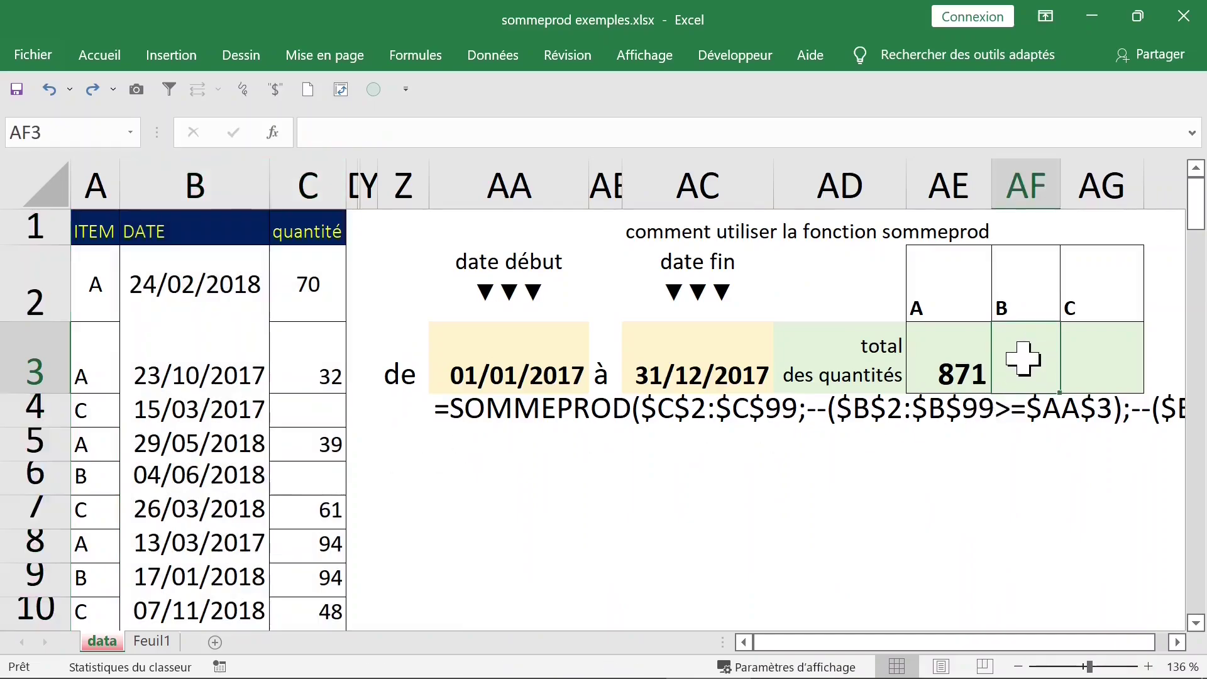
pyautogui.write('=')
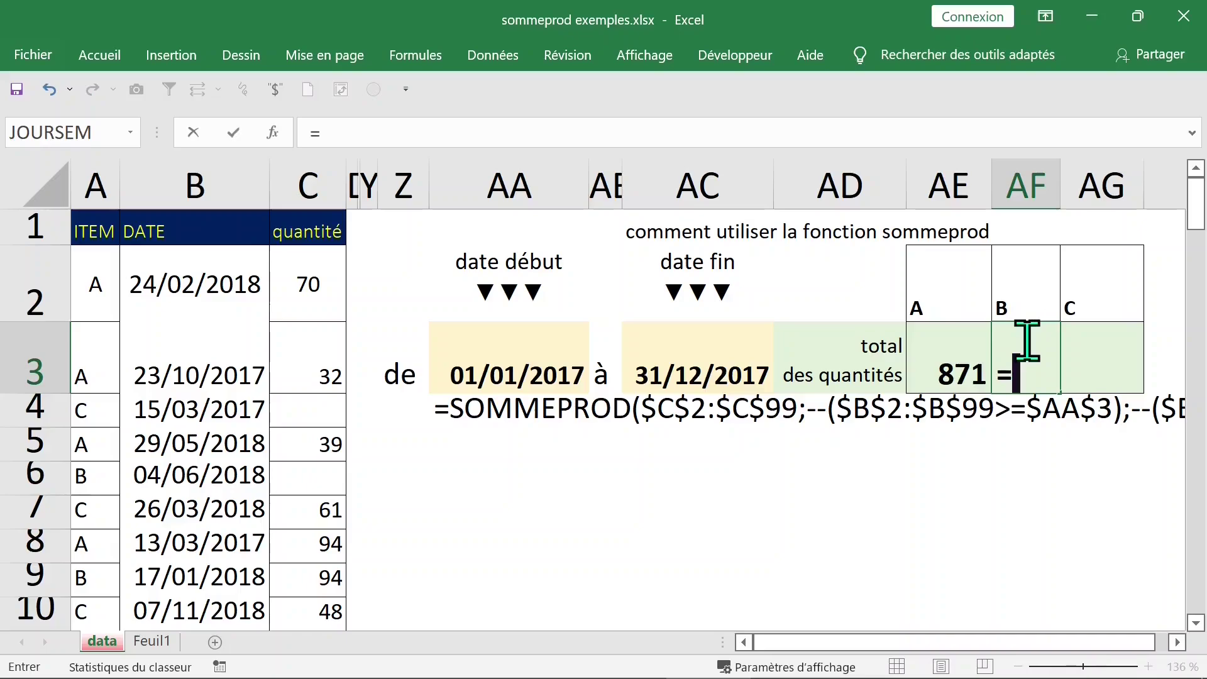
pyautogui.press('Escape')
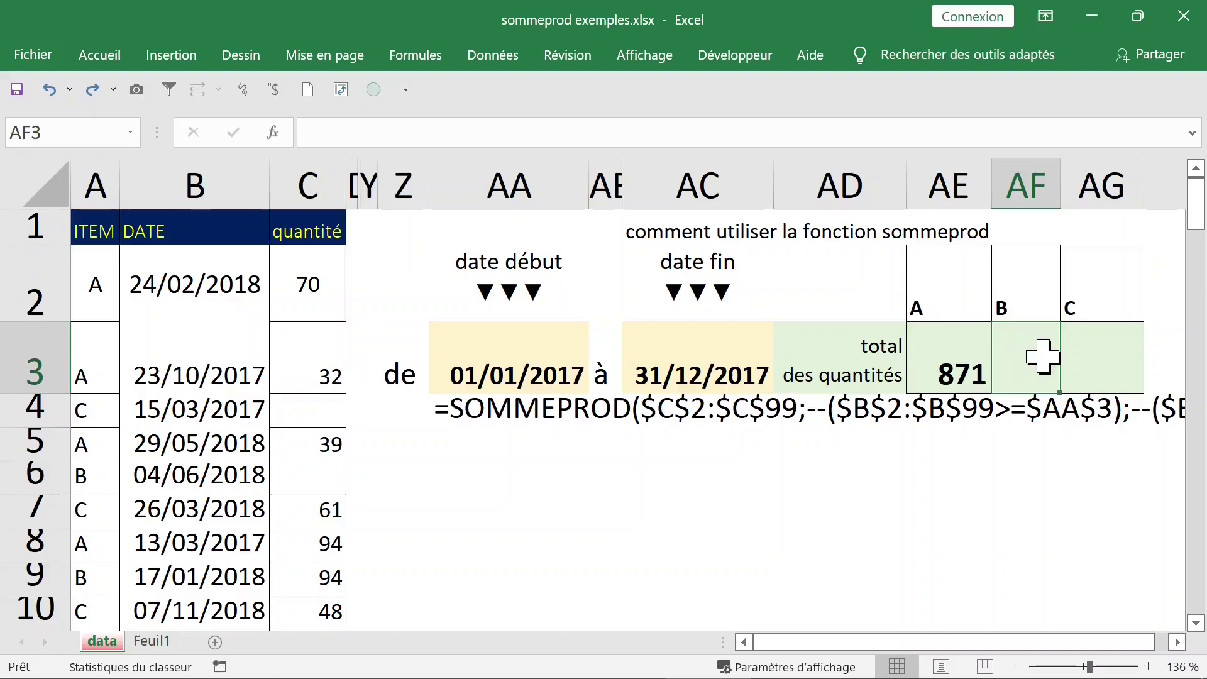
pyautogui.write('=sommeprod')
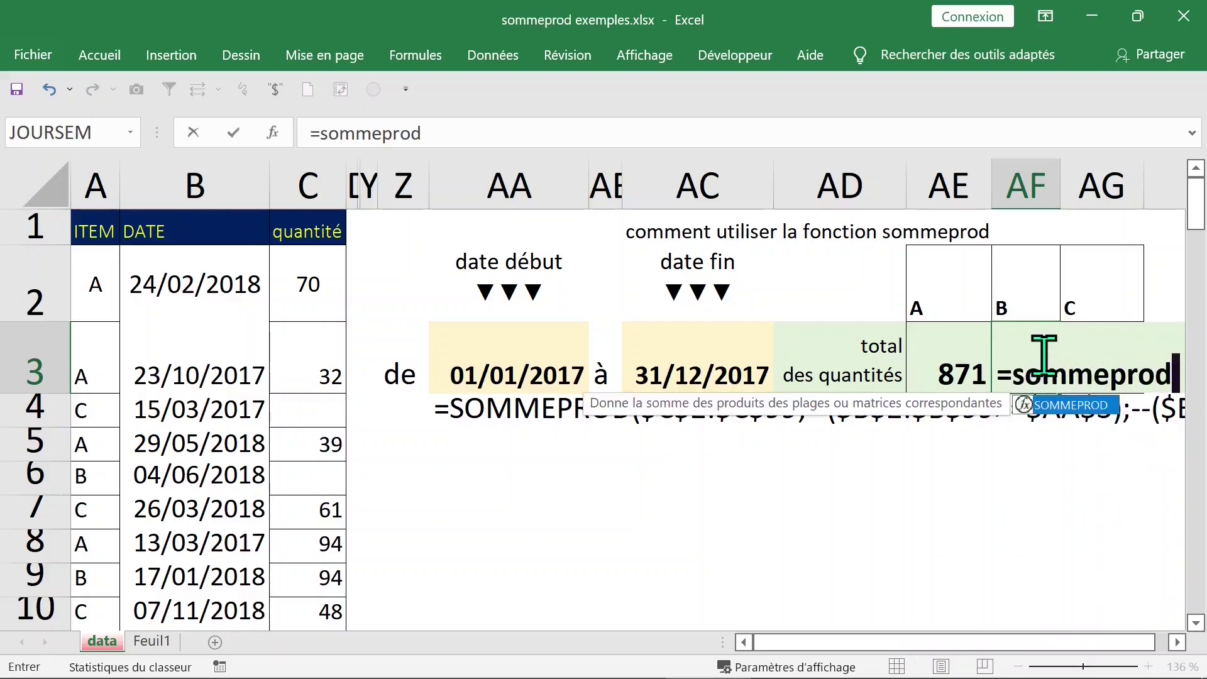
pyautogui.press('Tab')
pyautogui.press('Return')
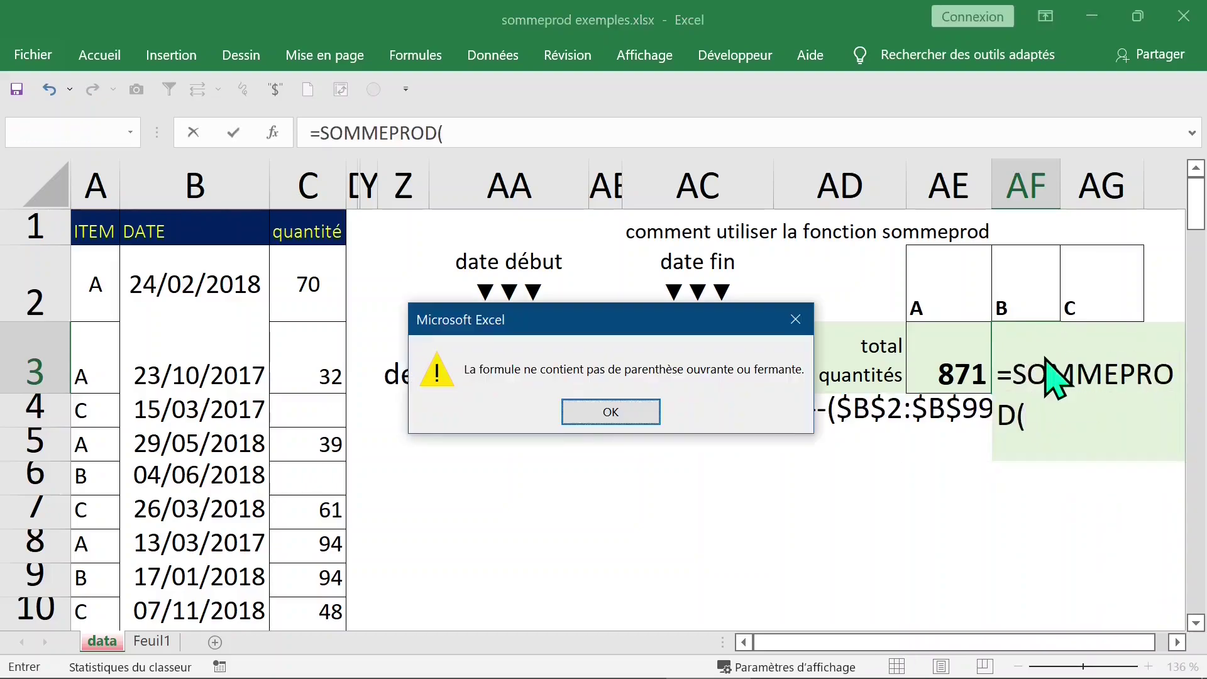
pyautogui.click(635, 411)
pyautogui.click(511, 133)
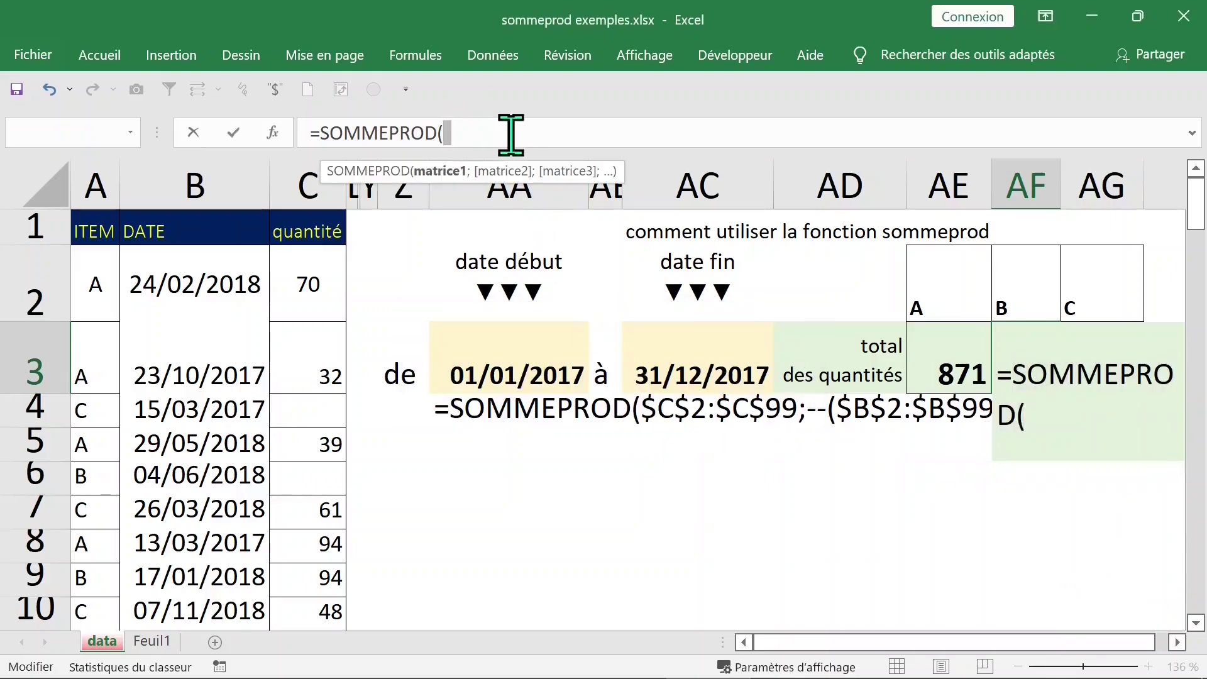
pyautogui.write('(')
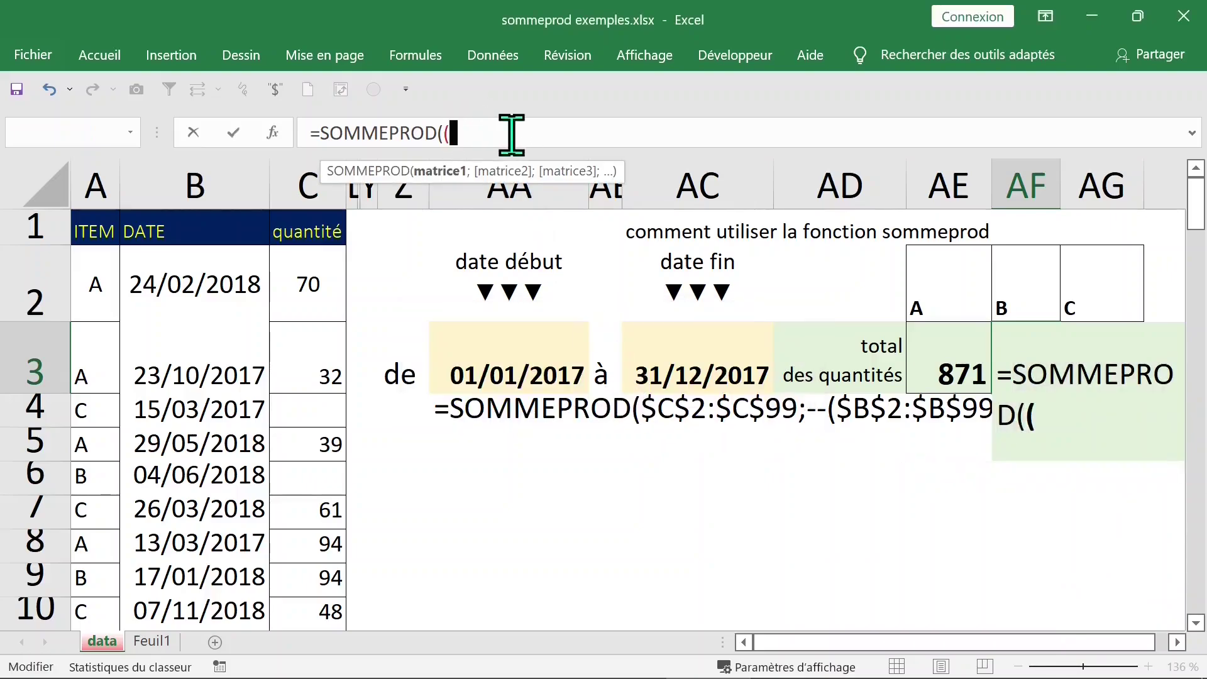
# - Insert the date range as the absolute reference $B$2:$B$99 in the first condition and copy that reference for reuse
pyautogui.click(199, 279)
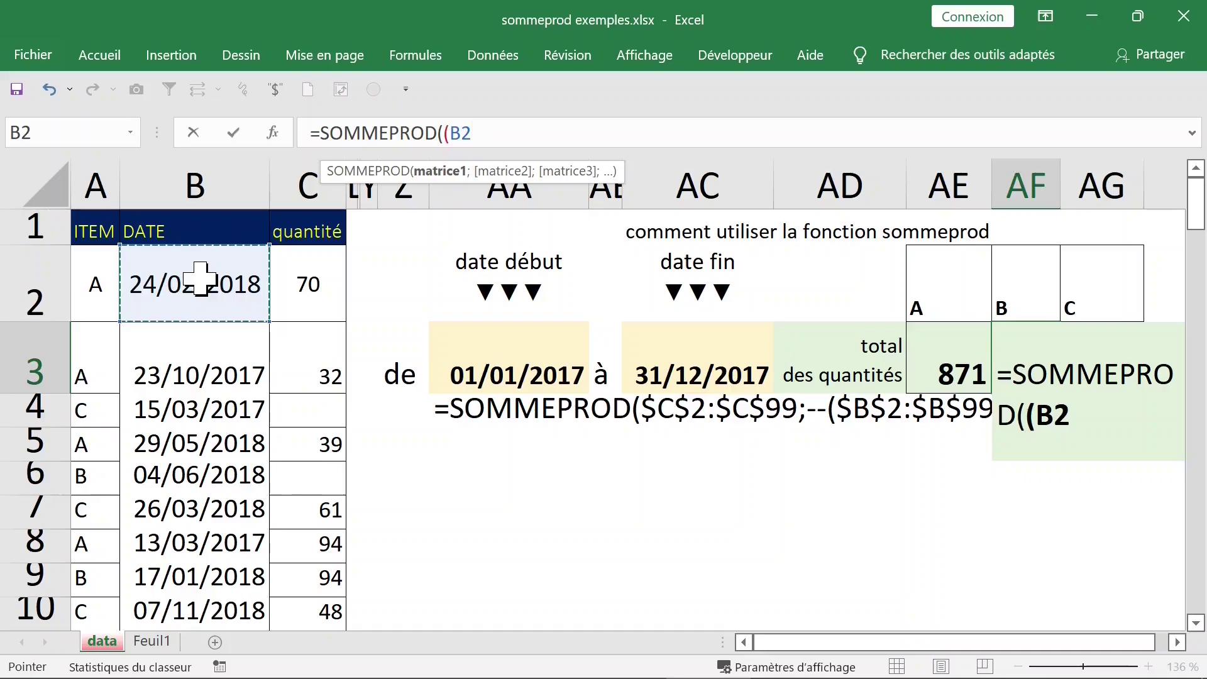
pyautogui.hotkey('ctrl', 'shift', 'Down')
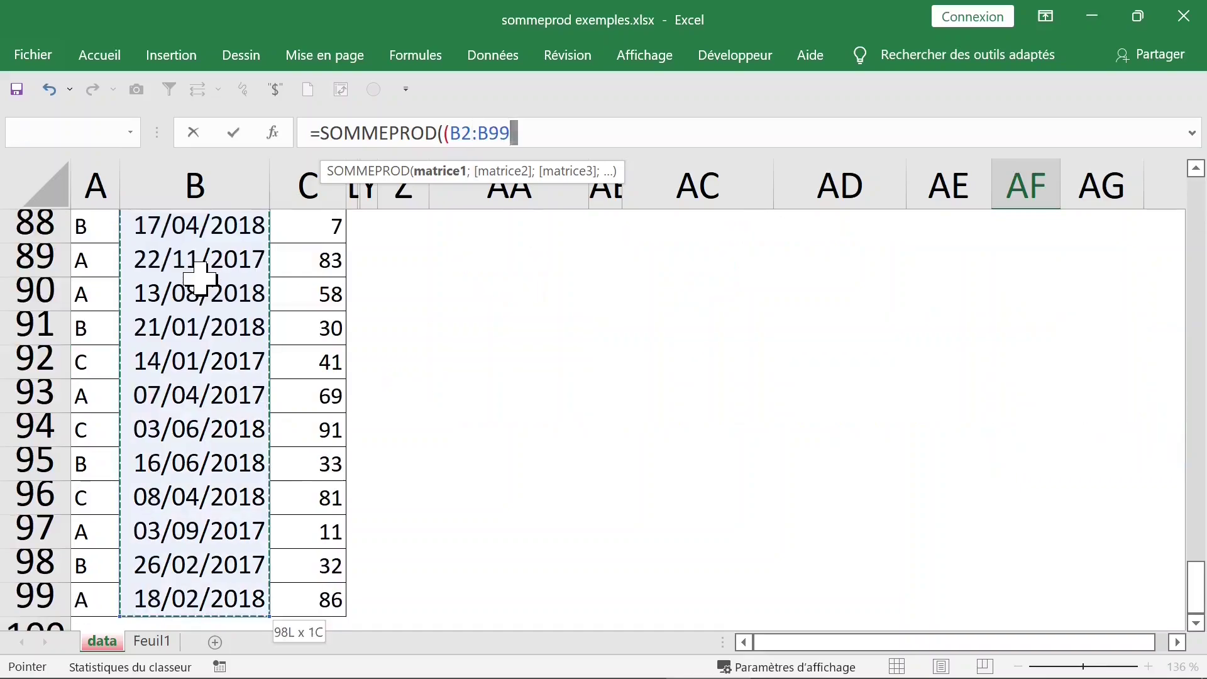
pyautogui.hotkey('ctrl', 'BackSpace')
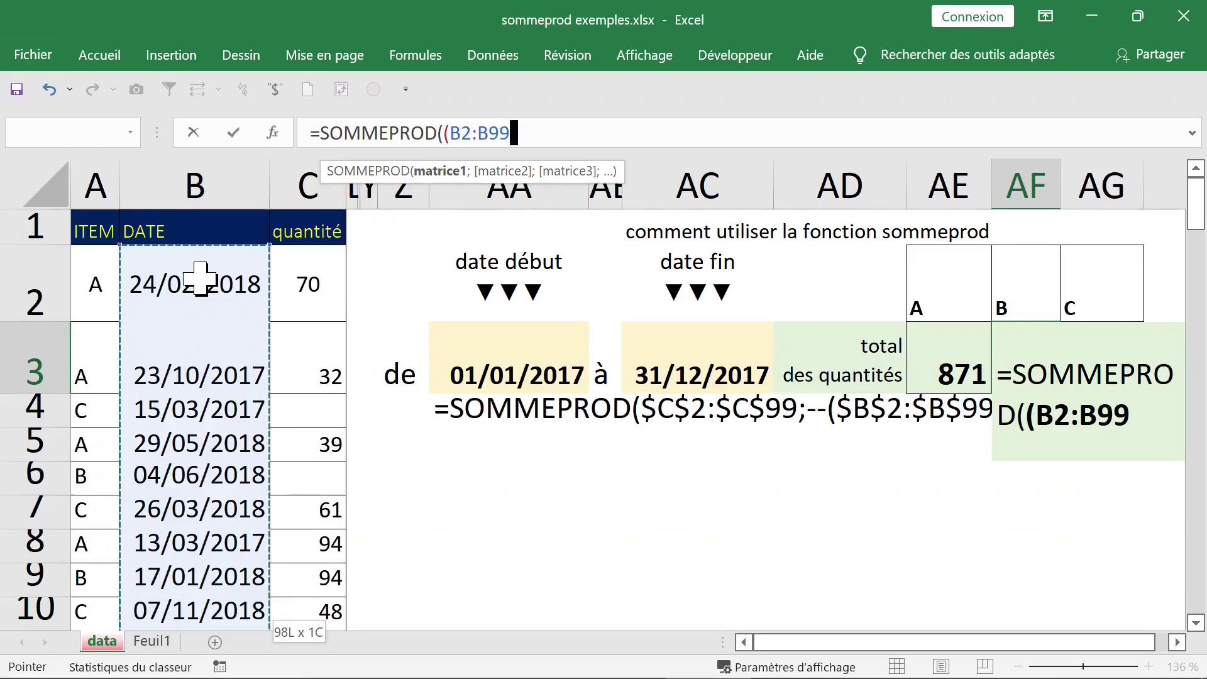
pyautogui.press('F4')
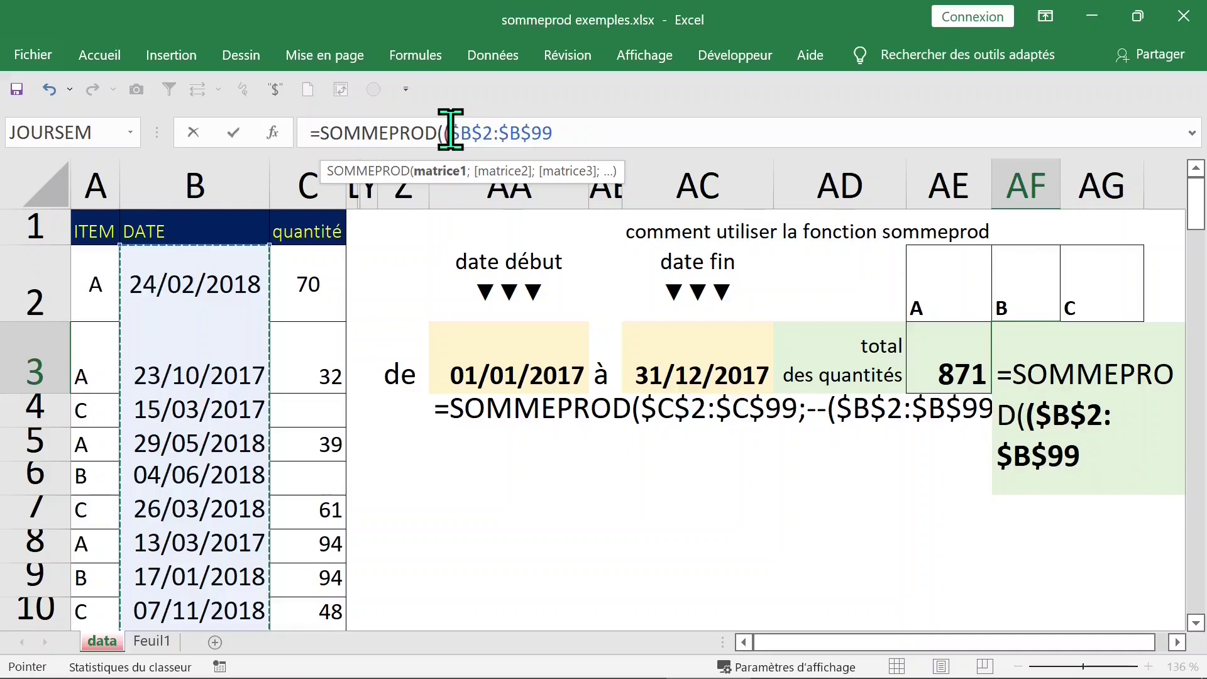
pyautogui.doubleClick(451, 133)
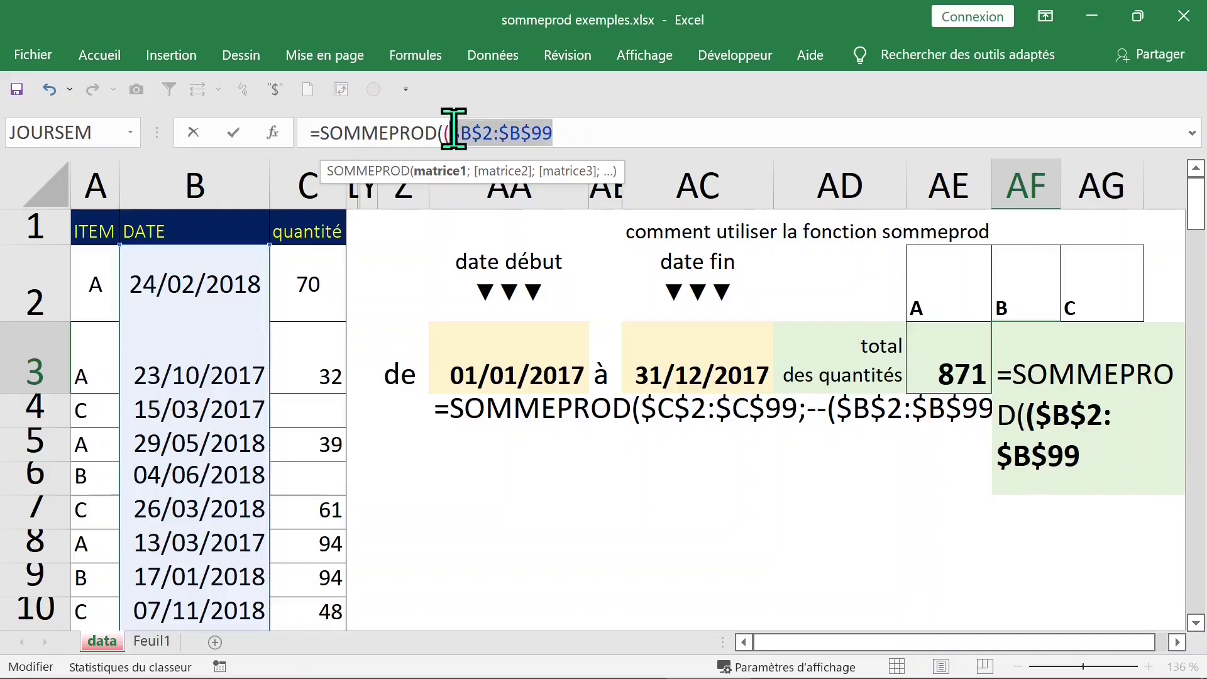
pyautogui.click(576, 137)
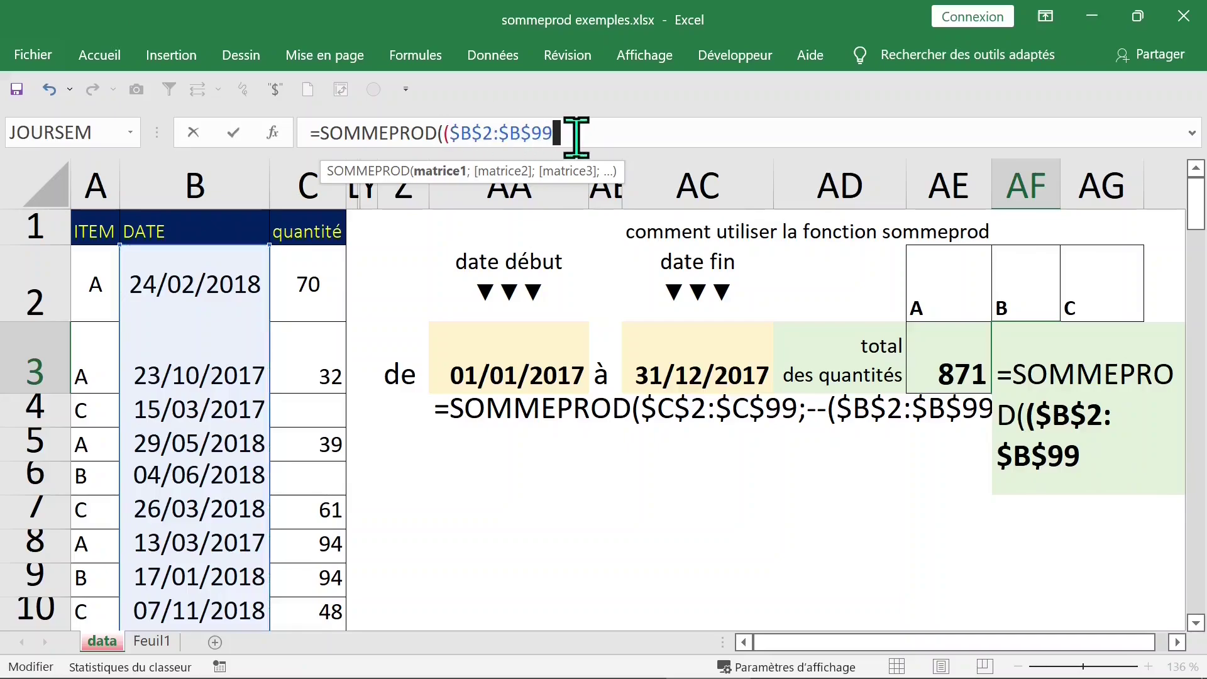
# - Complete the first condition by comparing the dates with the start date, >=$AA$3, and close its parenthesis
pyautogui.write('<')
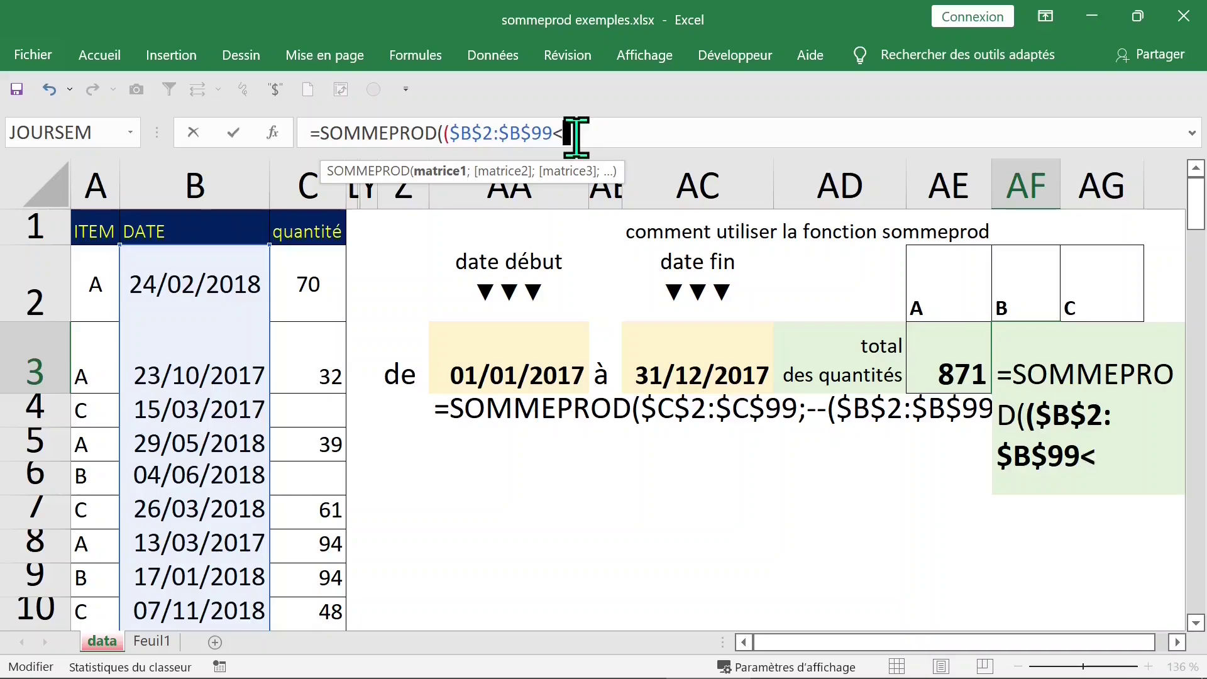
pyautogui.press('BackSpace')
pyautogui.write('>=')
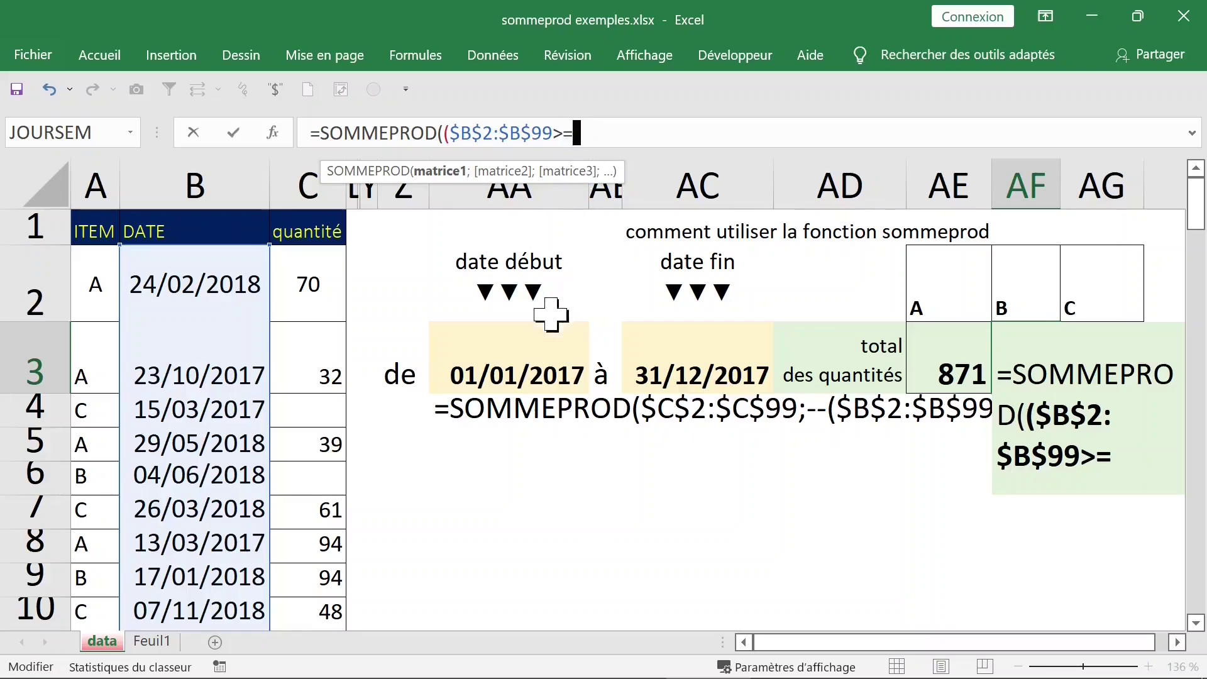
pyautogui.click(521, 357)
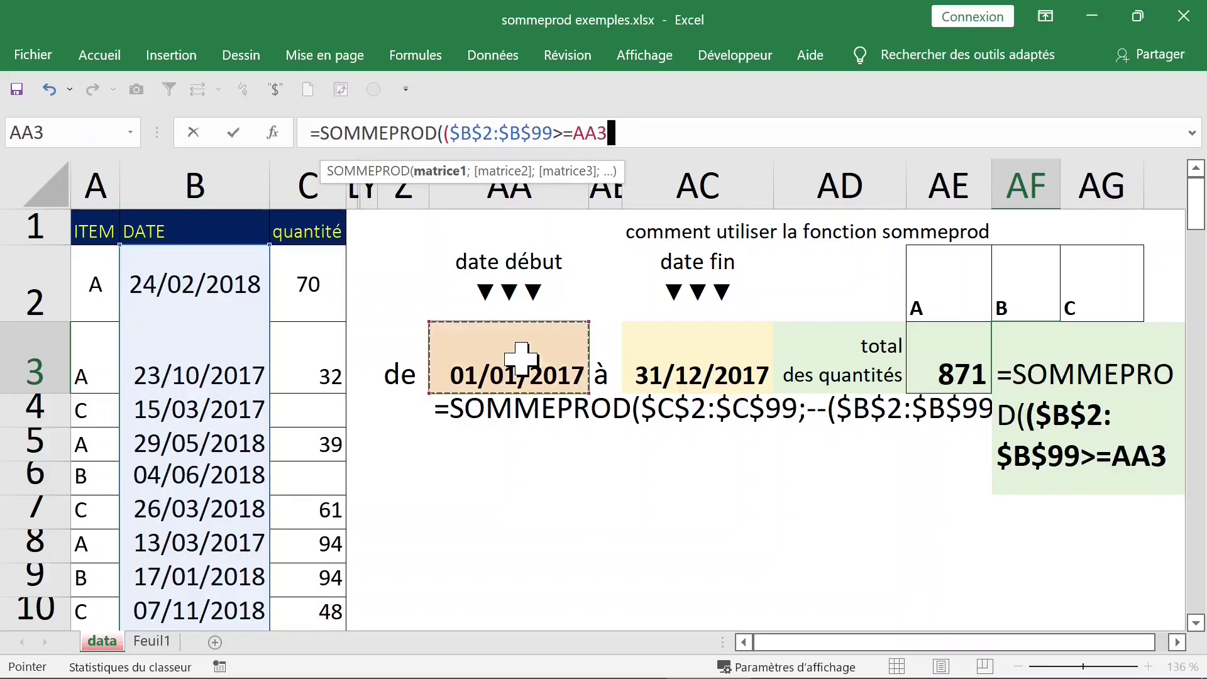
pyautogui.press('F4')
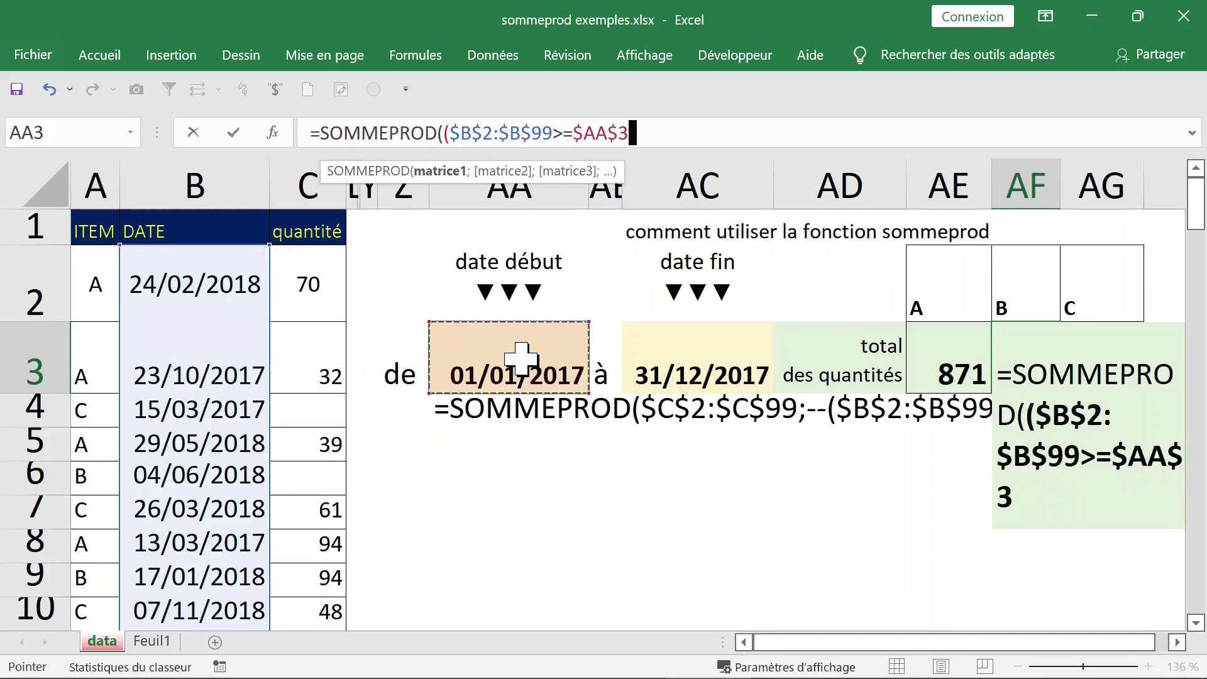
pyautogui.write(')')
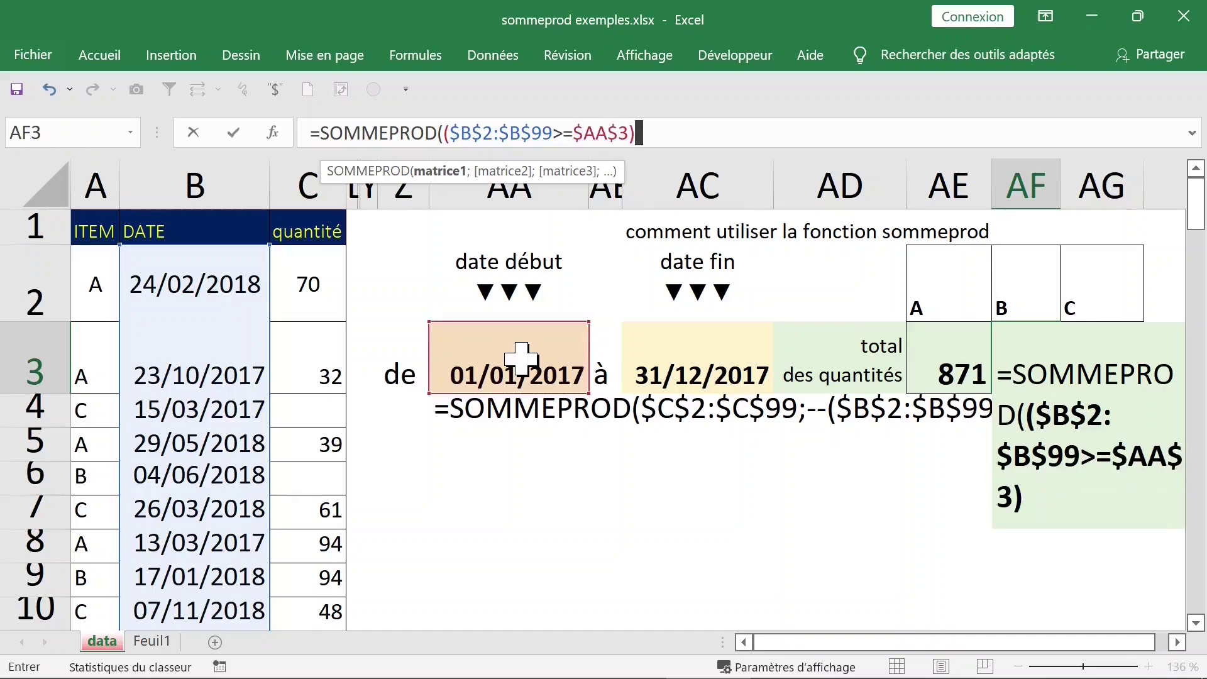
# - Multiply by the end-date condition ($B$2:$B$99<=$AC$3), reusing the copied date range
pyautogui.write('*(')
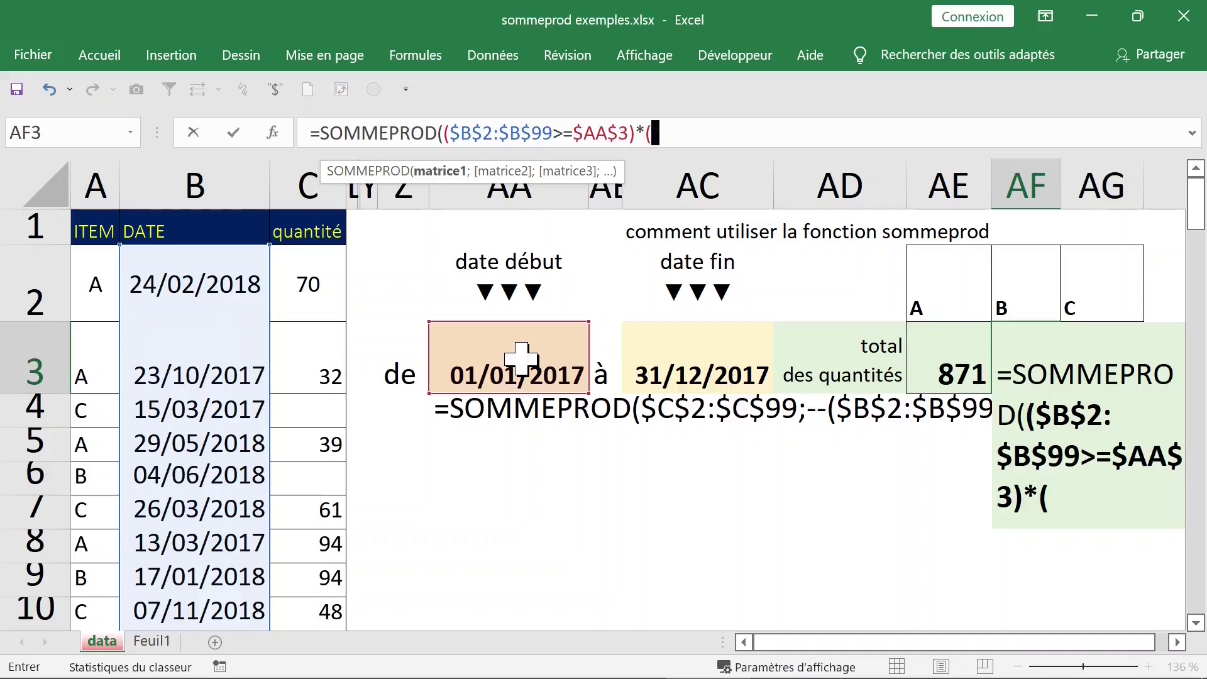
pyautogui.hotkey('ctrl', 'v')
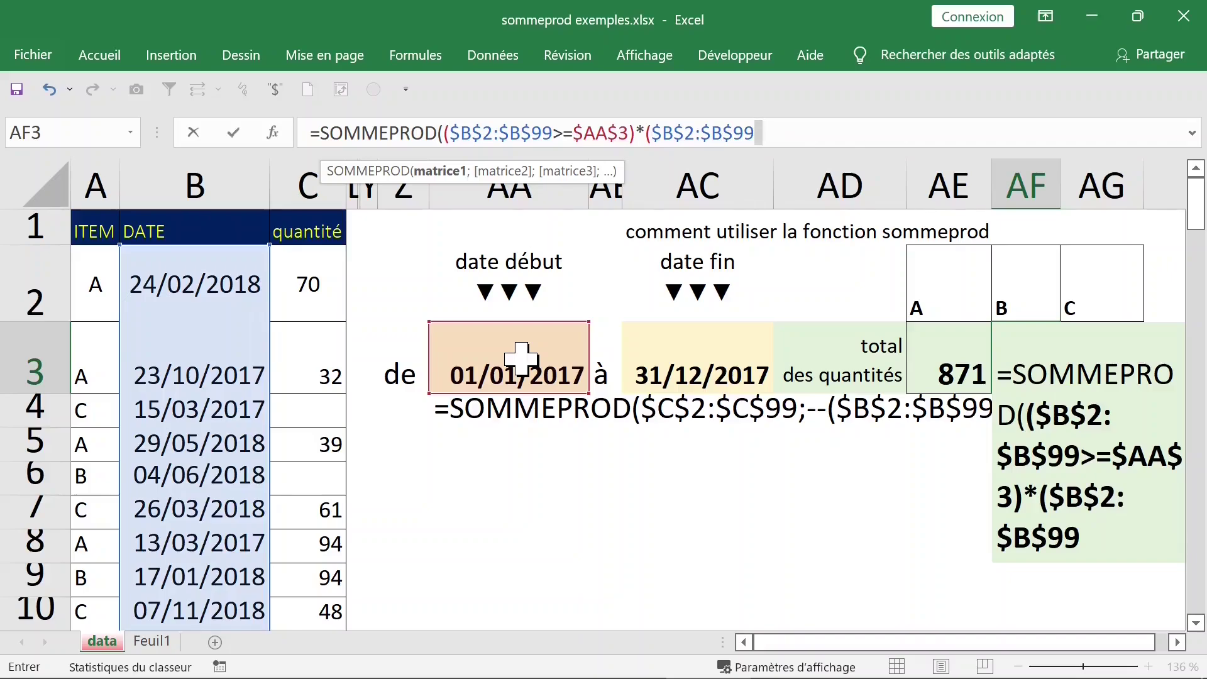
pyautogui.write('>')
pyautogui.press('BackSpace')
pyautogui.write('<=')
pyautogui.click(690, 364)
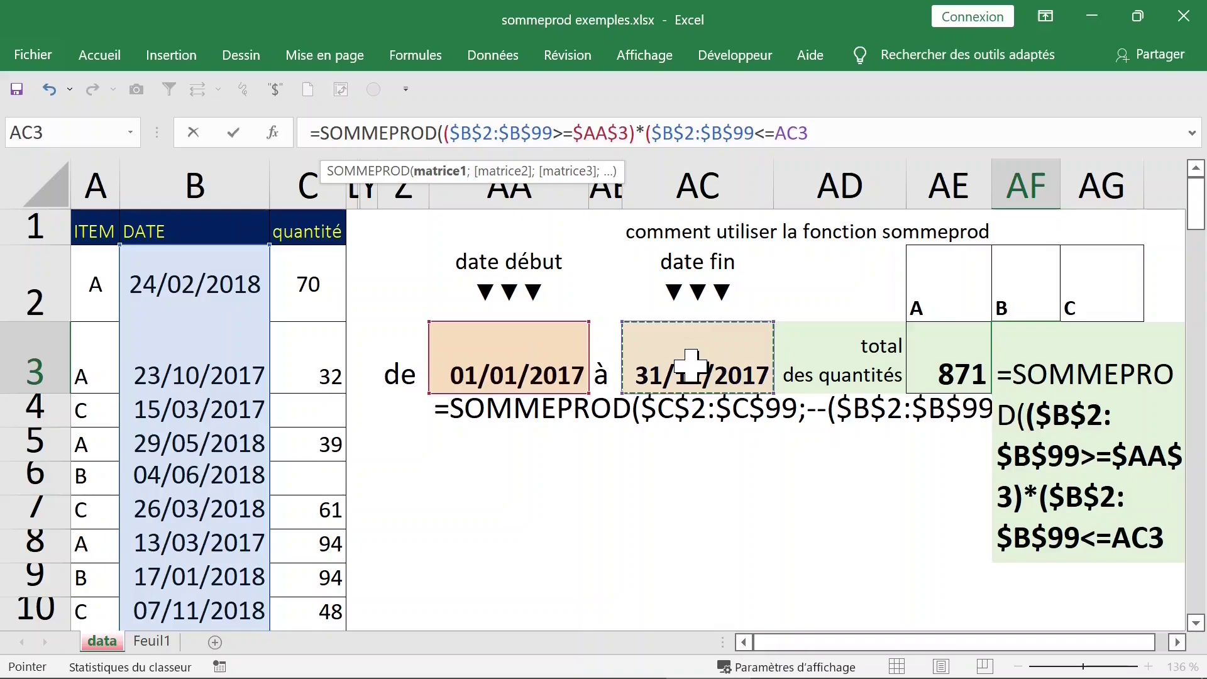
pyautogui.press('F4')
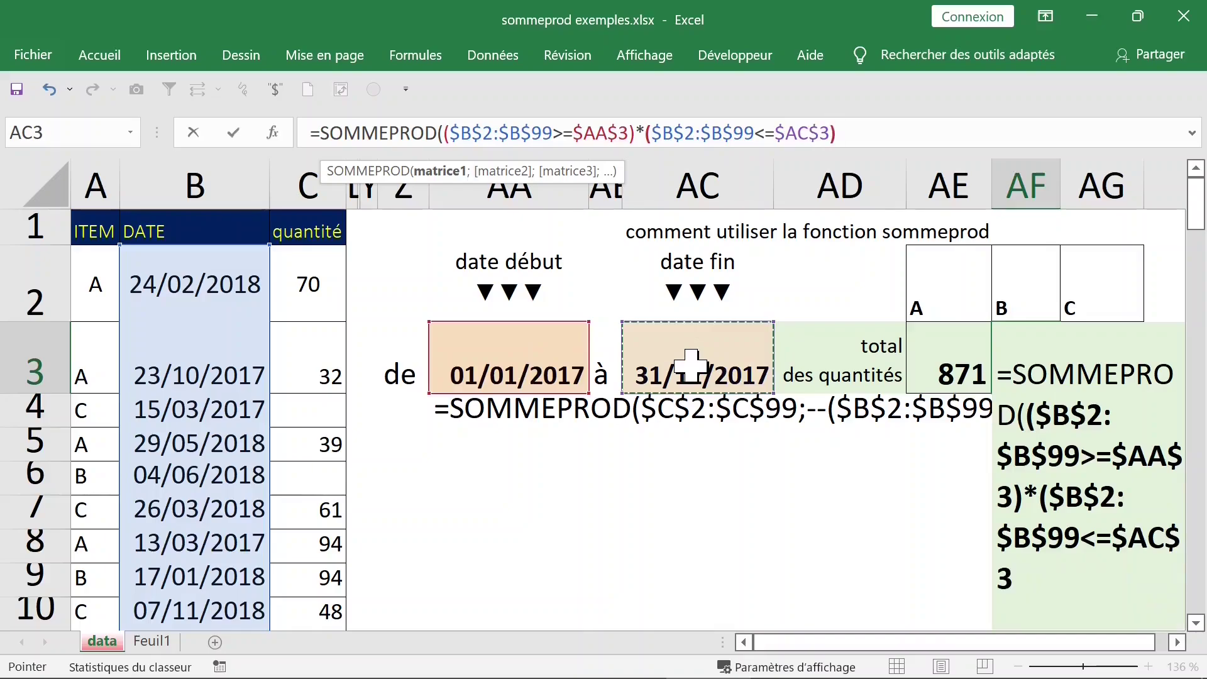
pyautogui.write(')')
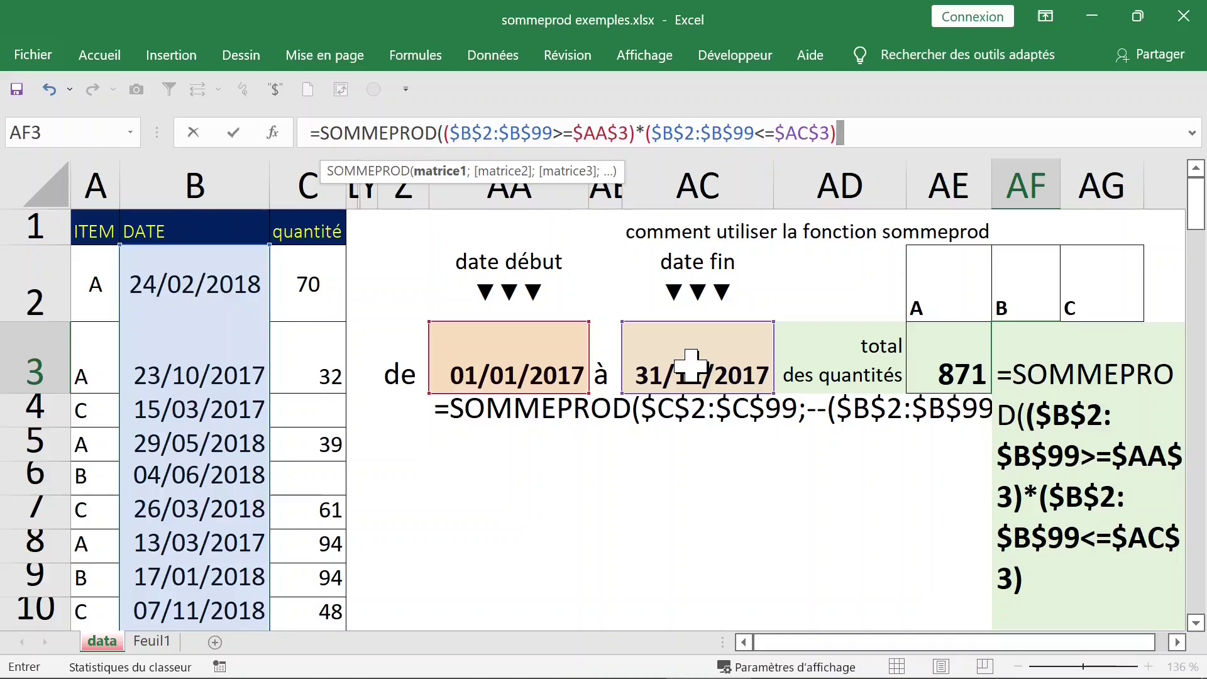
# - Multiply the AF3 formula by the quantity range as the absolute reference ($C$2:$C$99)
pyautogui.write('(')
pyautogui.write('*(')
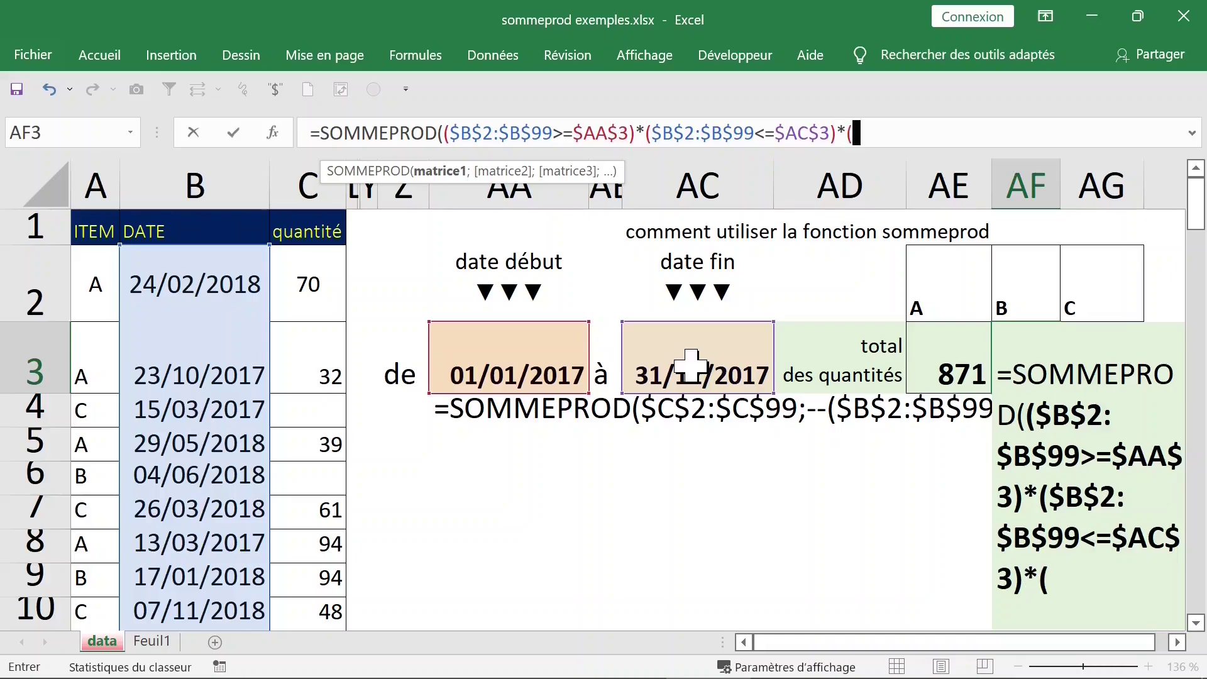
pyautogui.click(311, 279)
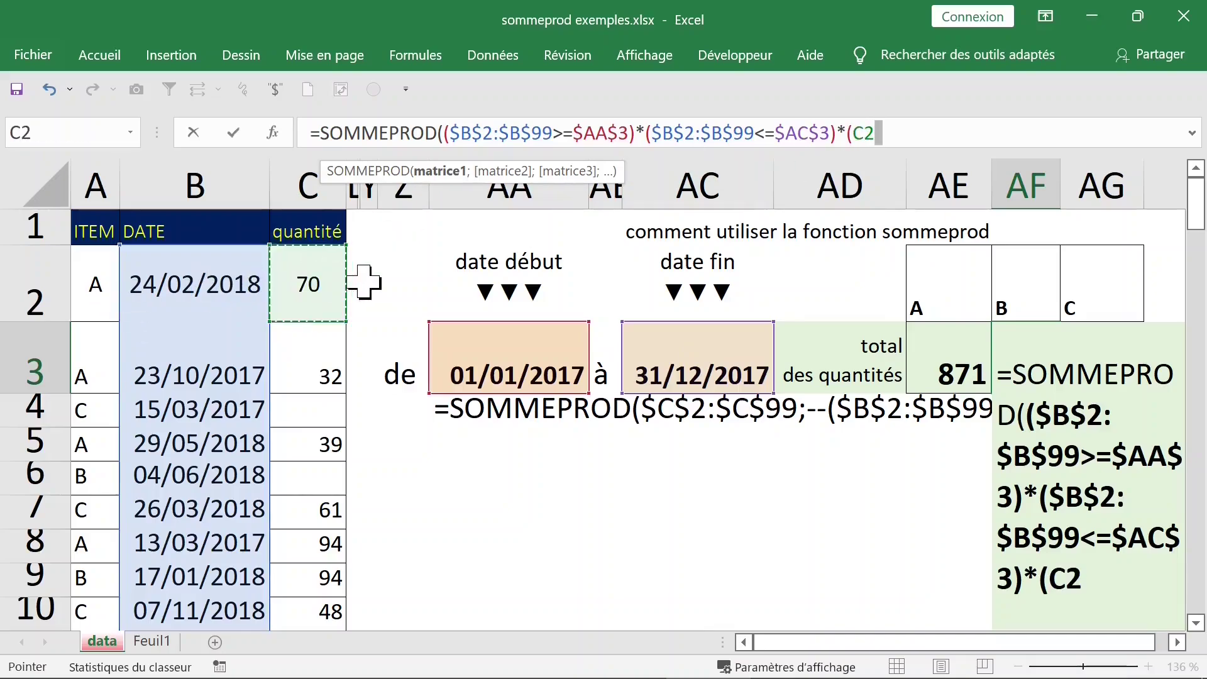
pyautogui.hotkey('shift', 'Down')
pyautogui.hotkey('shift', 'Down')
pyautogui.hotkey('shift', 'Down')
pyautogui.hotkey('shift', 'Down')
pyautogui.hotkey('shift', 'Down')
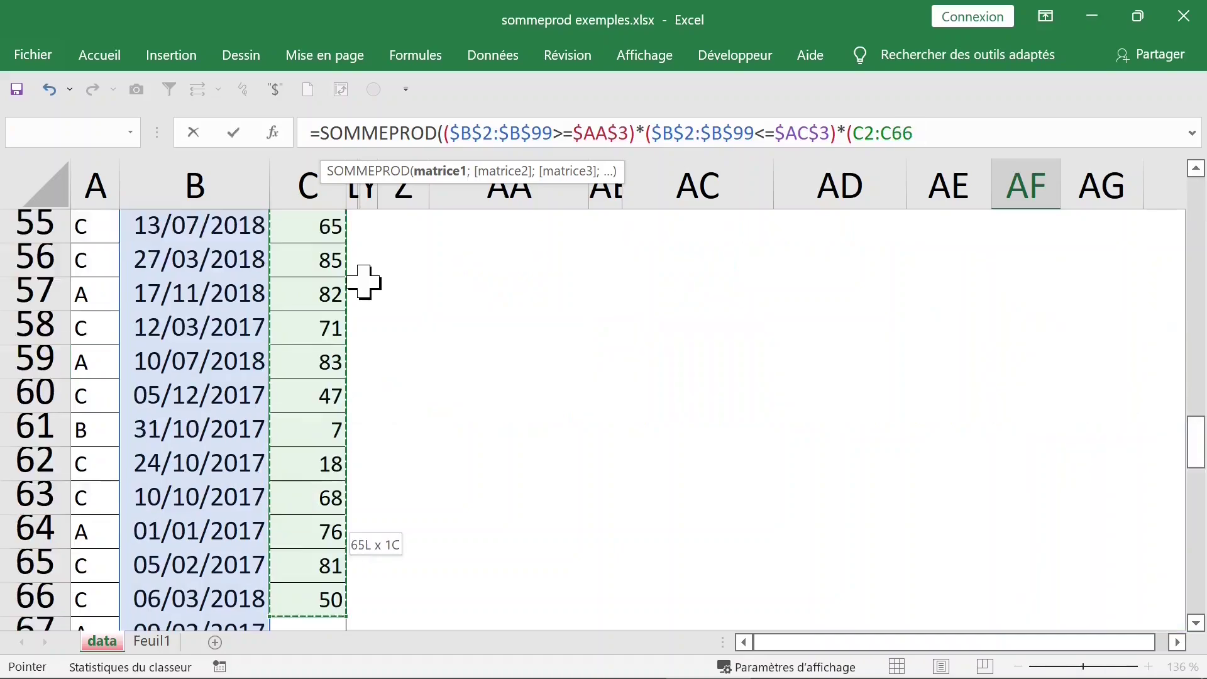
pyautogui.hotkey('shift', 'Down')
pyautogui.hotkey('shift', 'Down')
pyautogui.hotkey('ctrl', 'shift', 'Down')
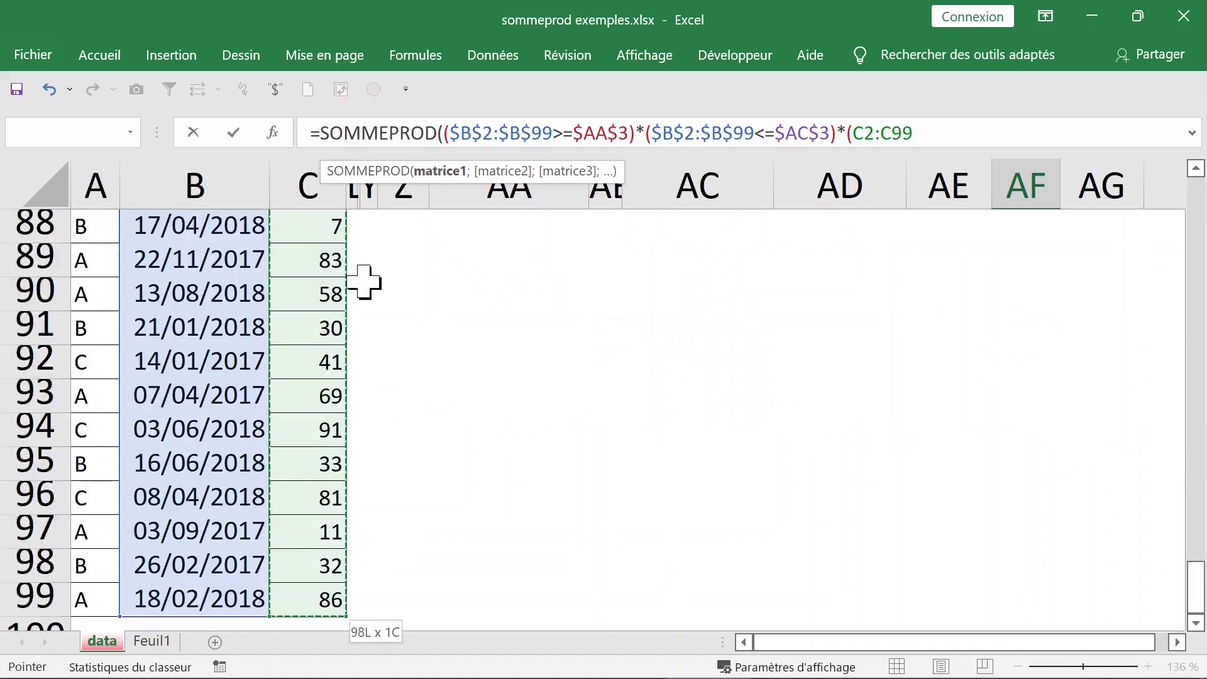
pyautogui.press('F4')
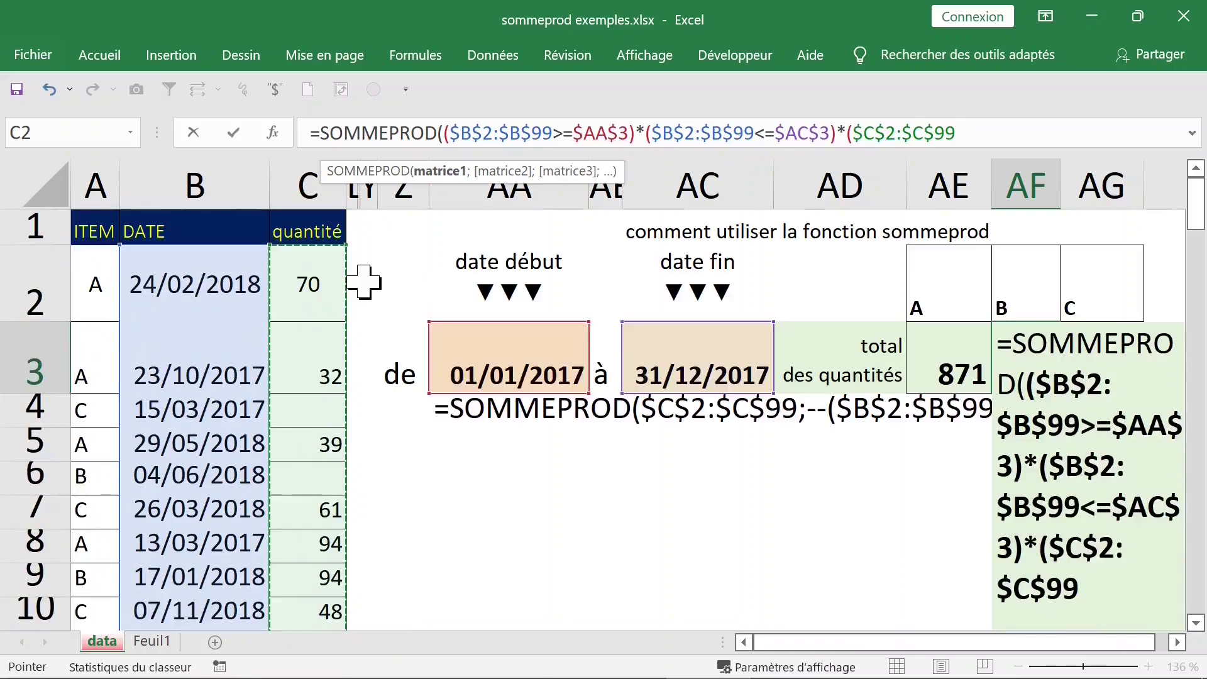
pyautogui.write(')*')
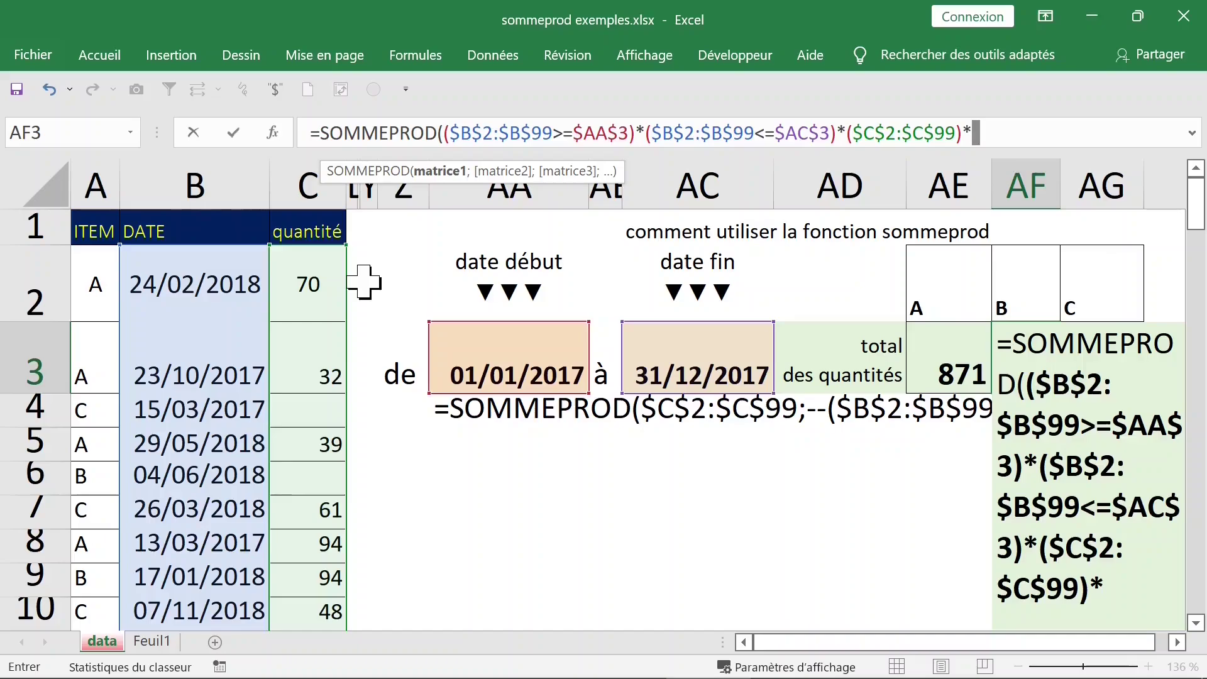
# - Add the item condition ($A$2:$A$99=AF$2) as the next factor, locking only the row of the item header reference
pyautogui.write('(')
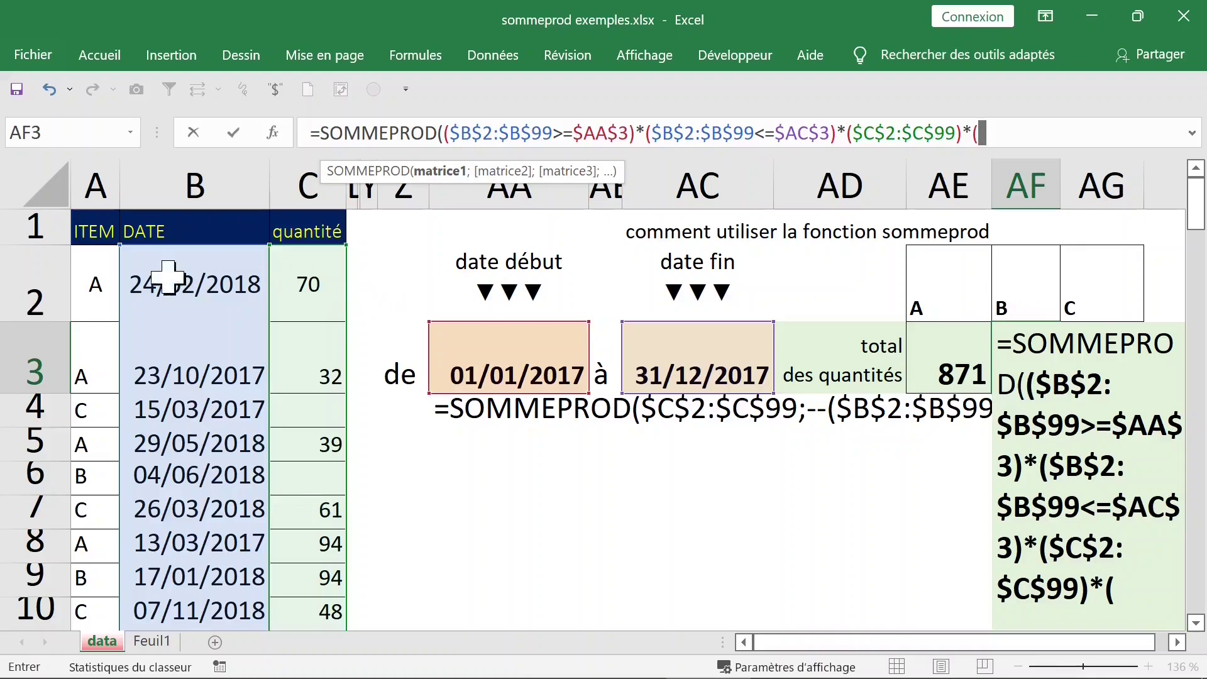
pyautogui.click(95, 279)
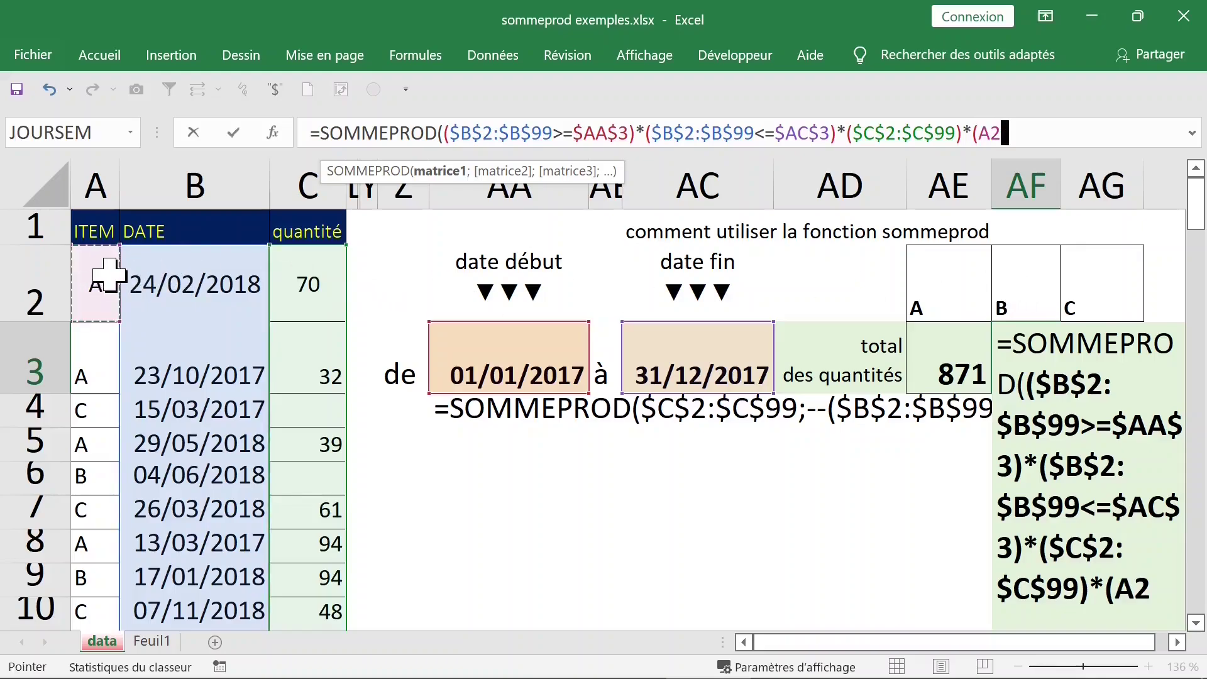
pyautogui.hotkey('ctrl', 'shift', 'Down')
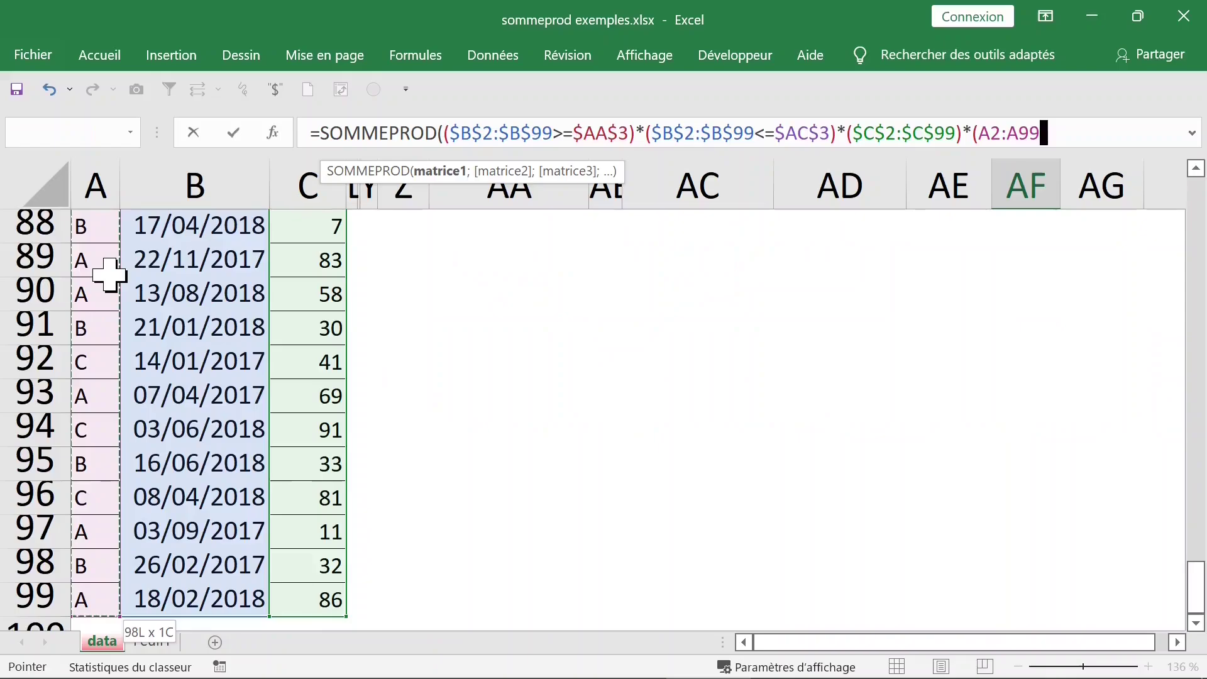
pyautogui.press('F4')
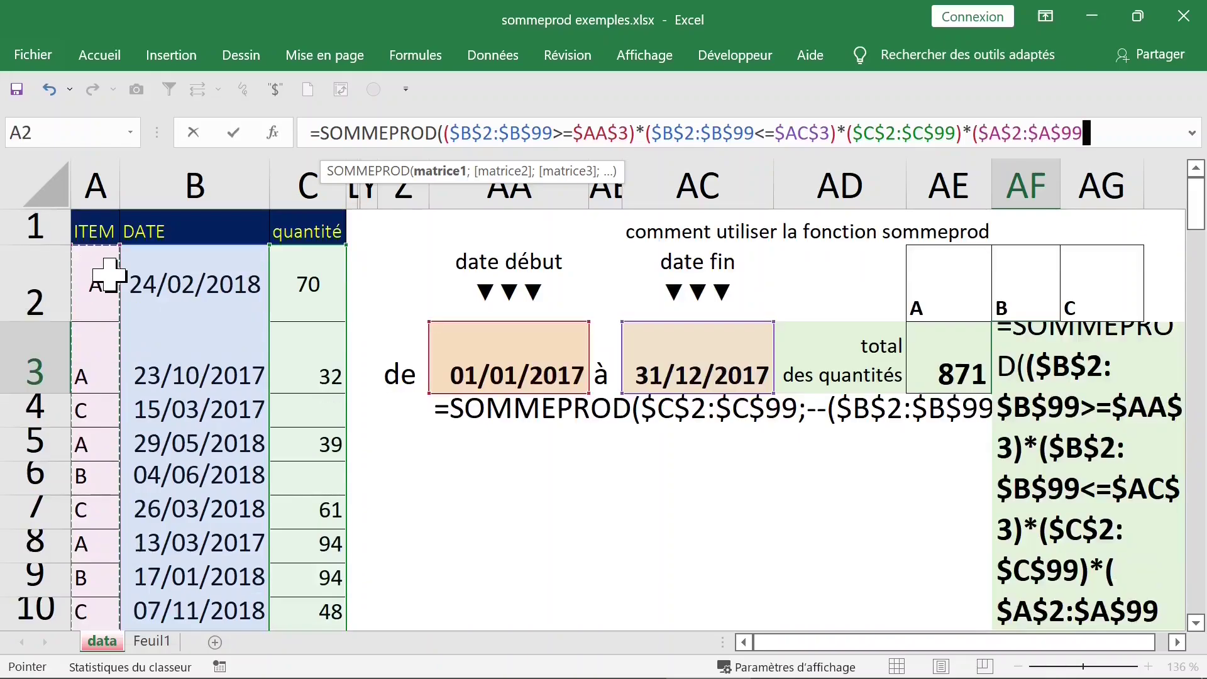
pyautogui.write('=')
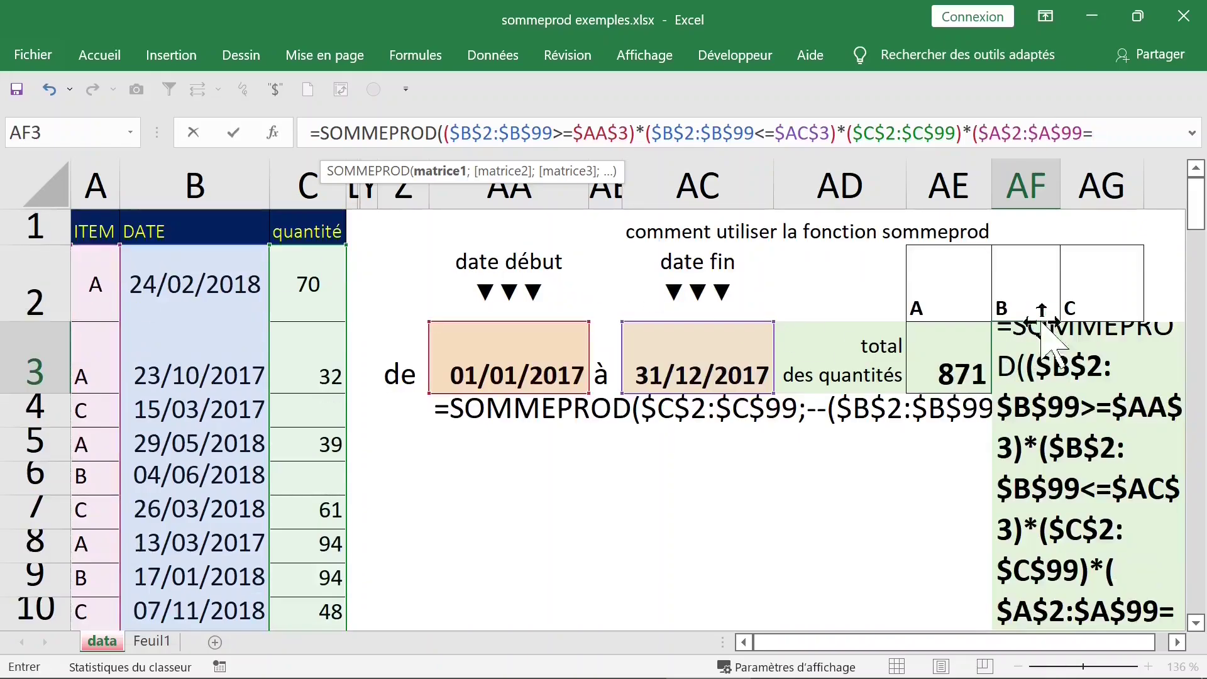
pyautogui.click(1028, 297)
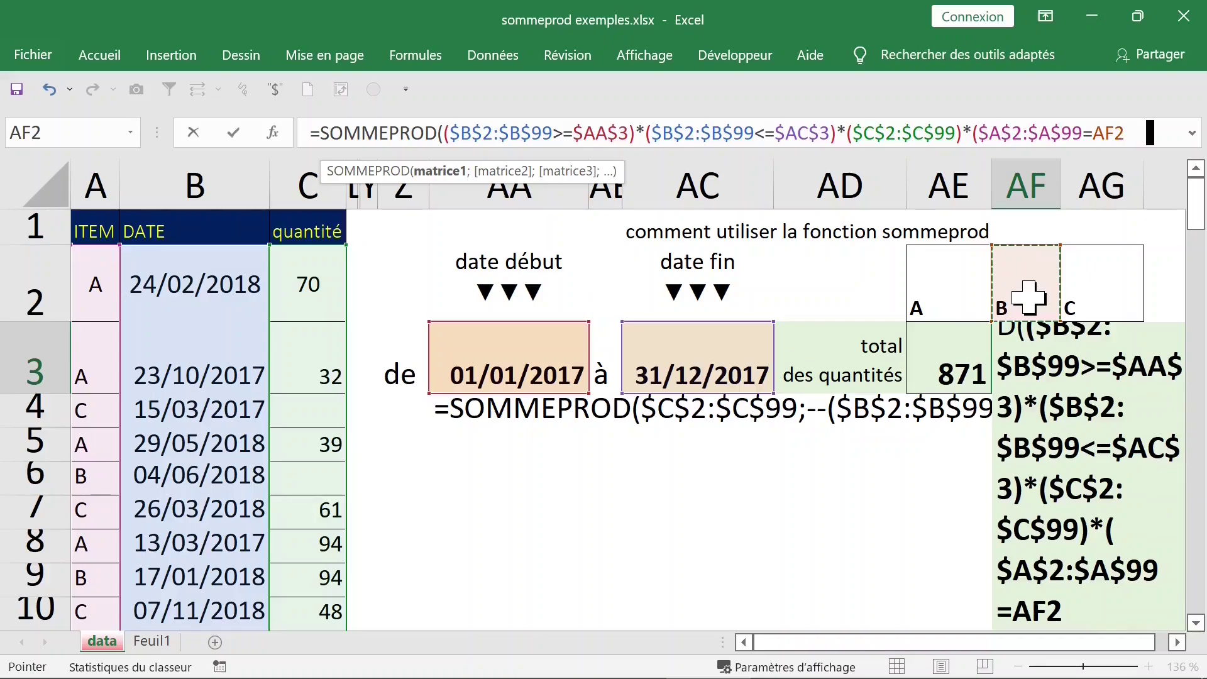
pyautogui.press('F4')
pyautogui.press('F4')
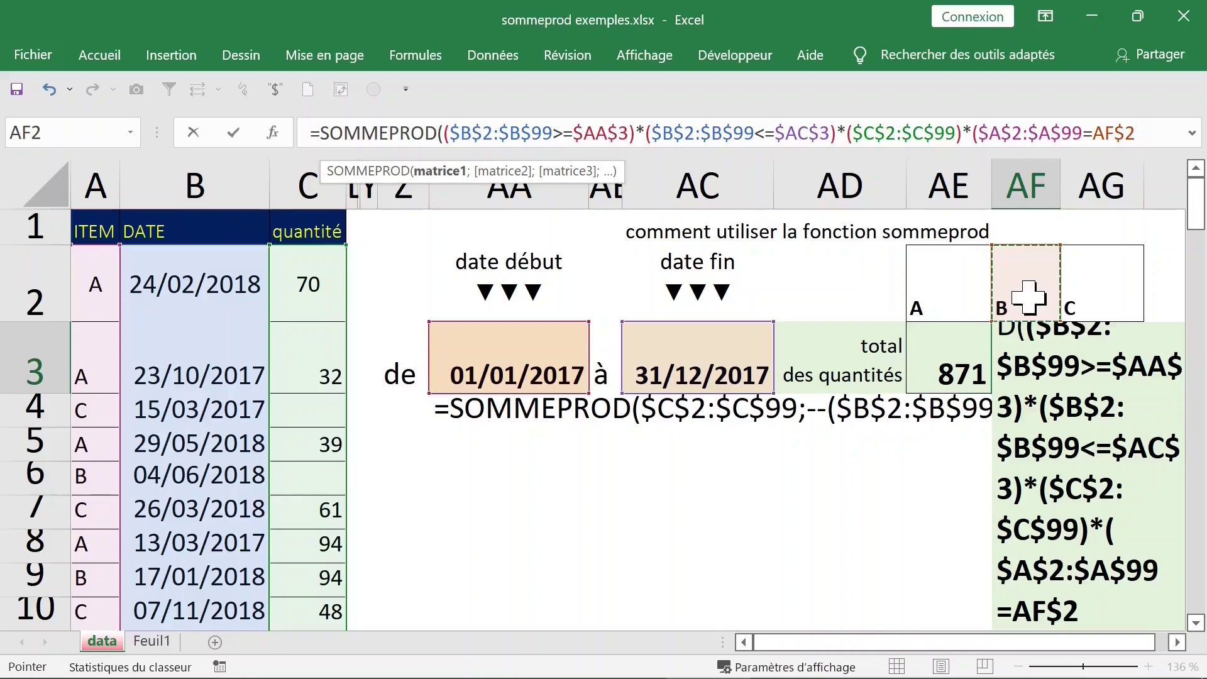
pyautogui.write(')')
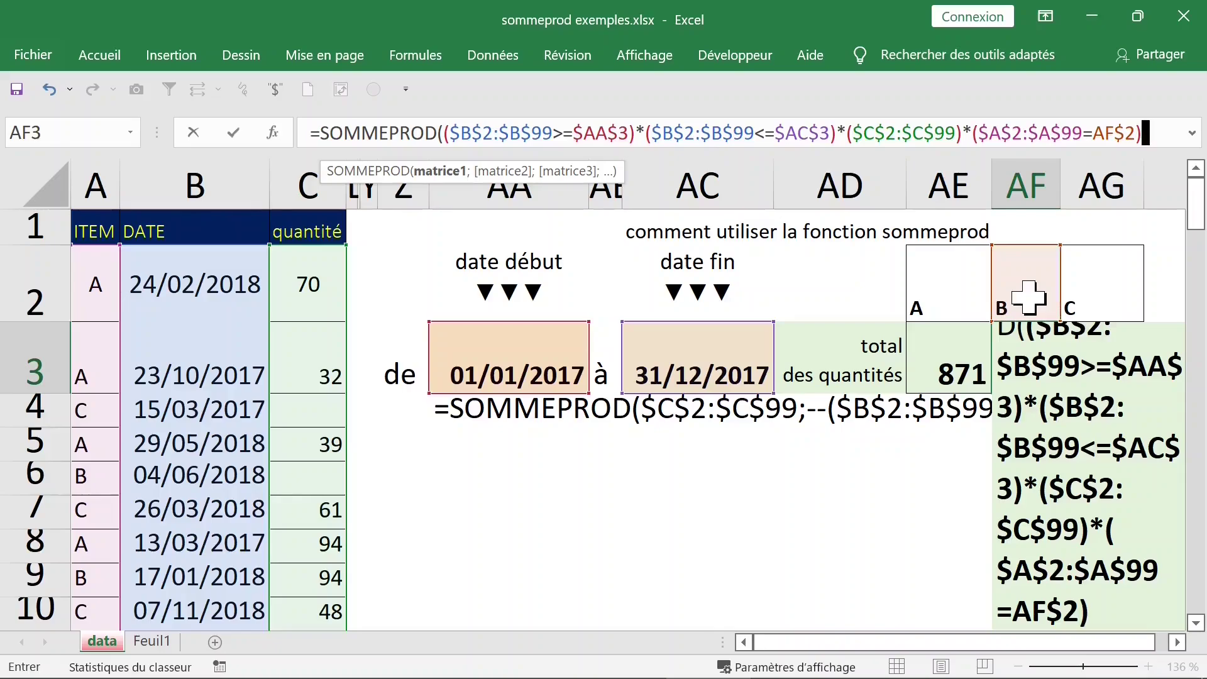
# - Close and enter the SOMMEPROD formula in AF3, and fill it across to AG3 for item C
pyautogui.write(')')
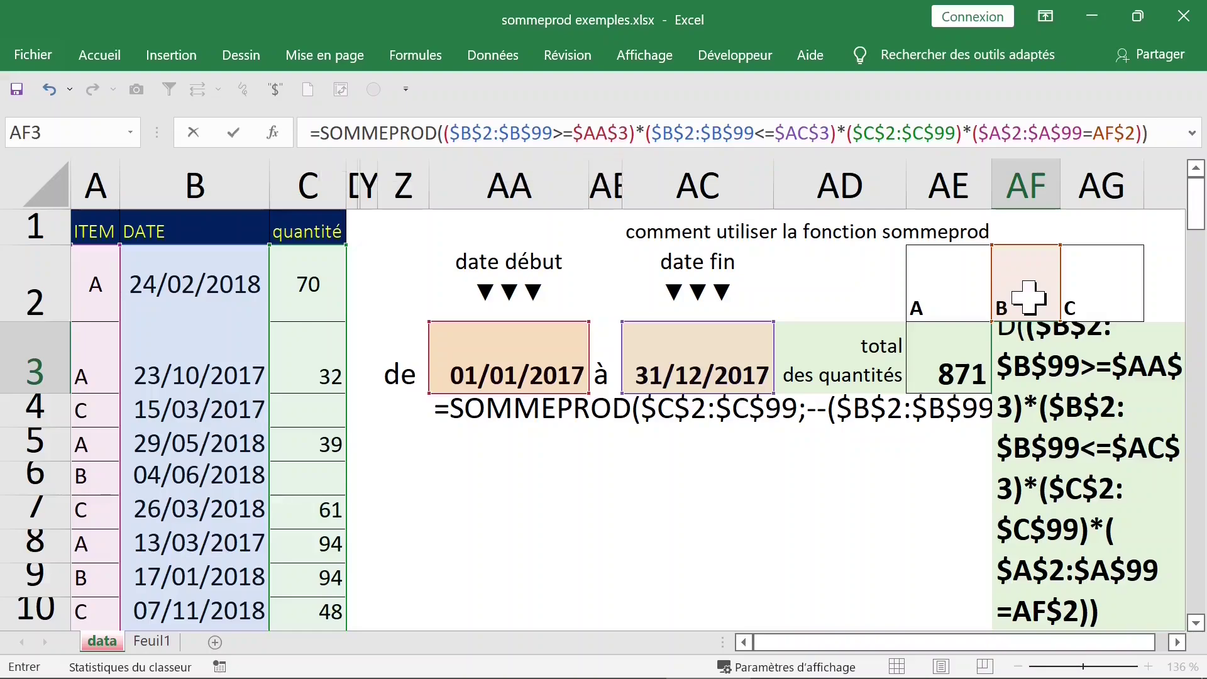
pyautogui.press('Return')
pyautogui.click(1029, 371)
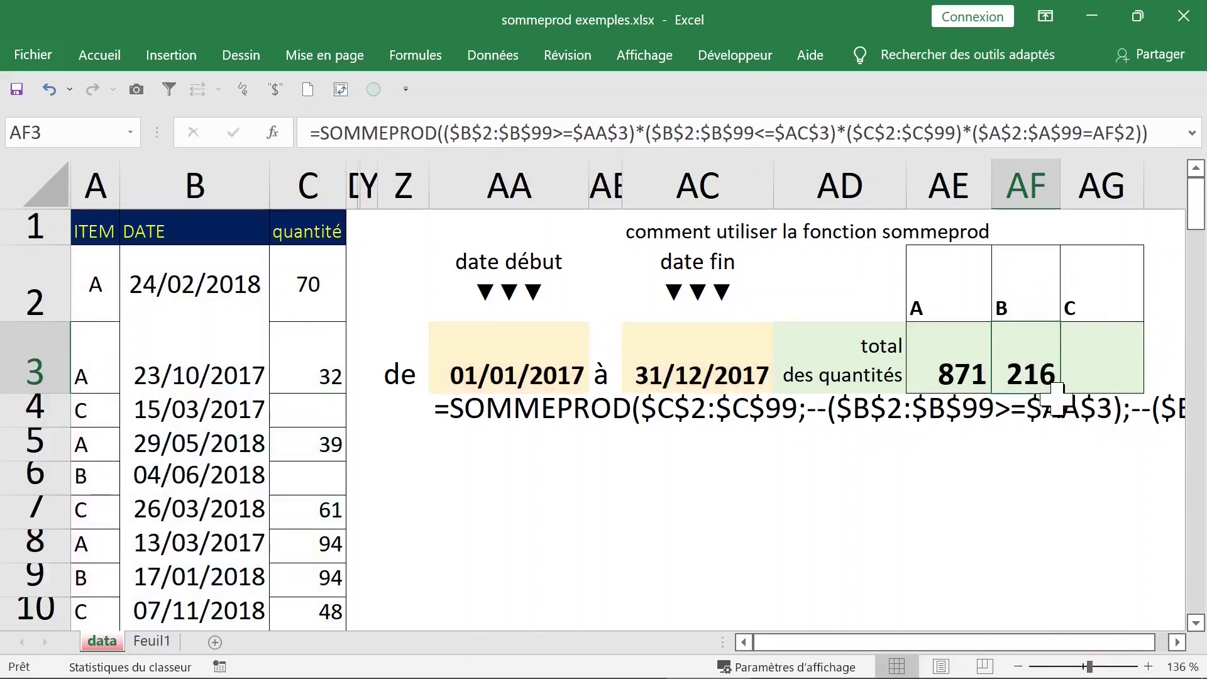
pyautogui.moveTo(1096, 389); pyautogui.dragTo(1100, 388)
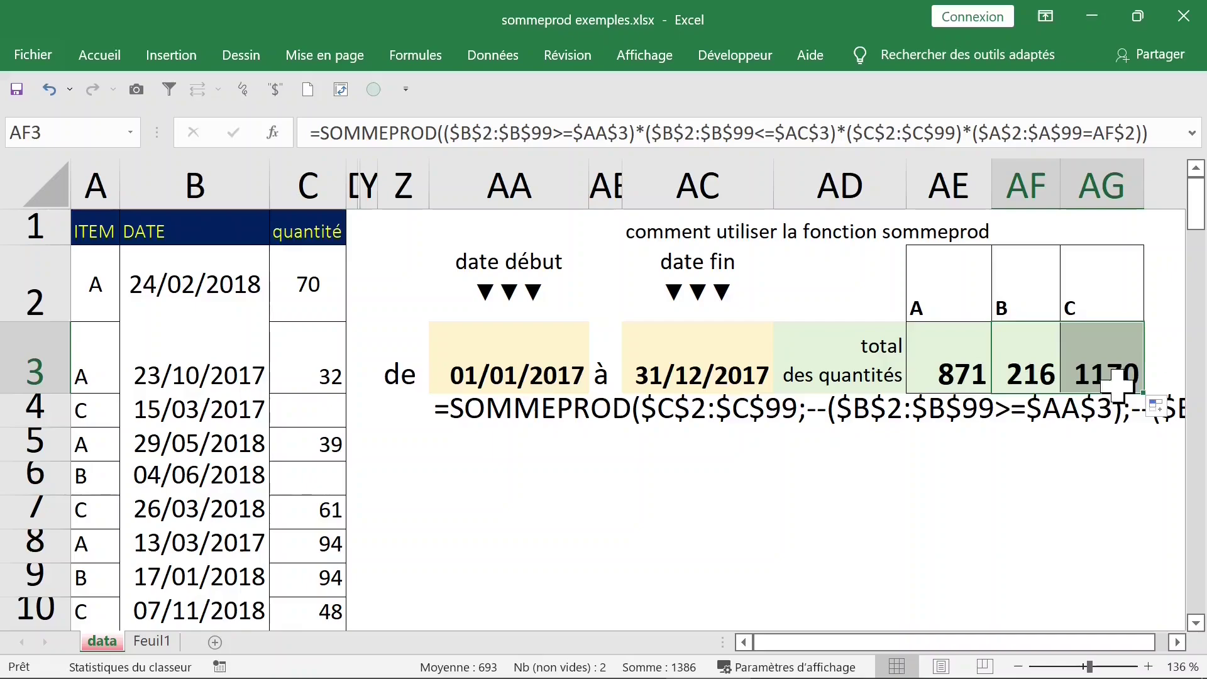
pyautogui.click(1089, 358)
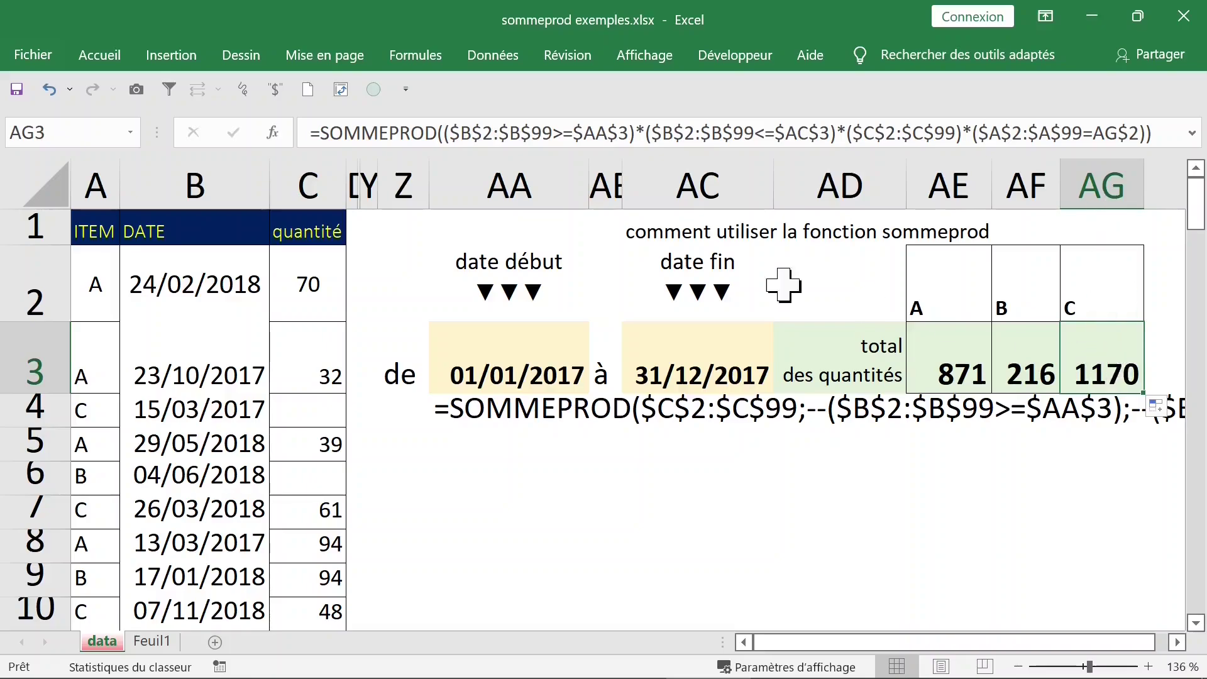
# - Display the text of AG3's formula in cell Z1 with FORMULETEXTE
pyautogui.click(468, 230)
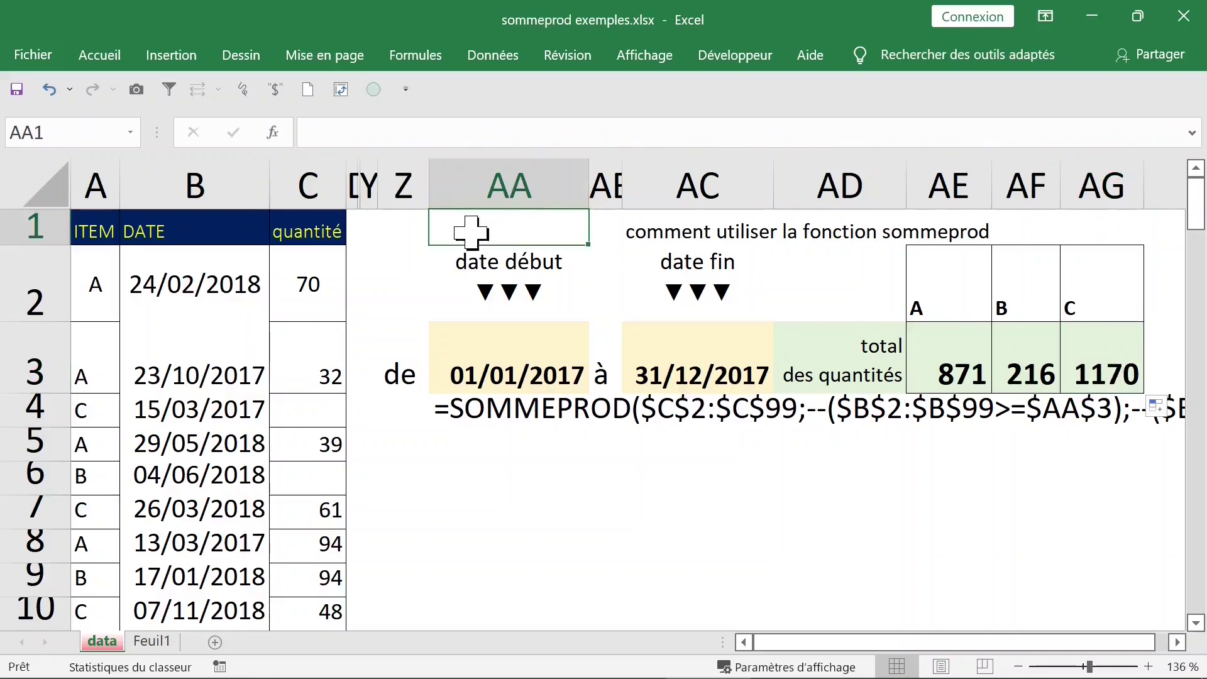
pyautogui.click(404, 232)
pyautogui.write('=')
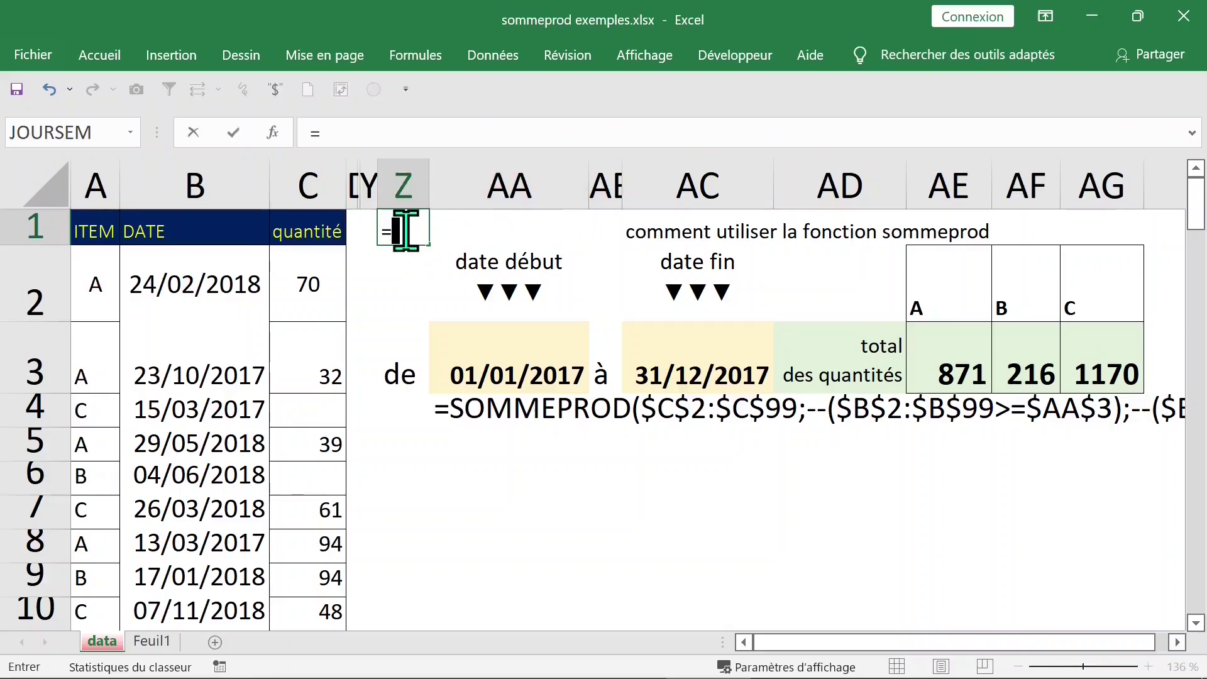
pyautogui.write('formu')
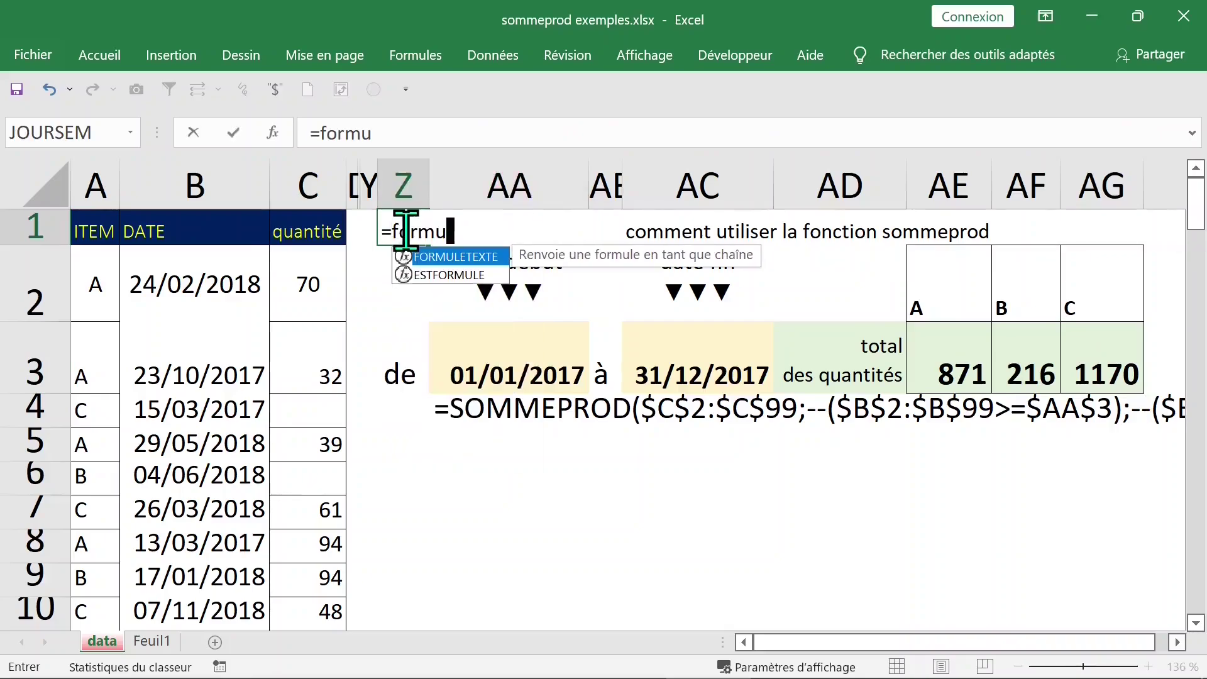
pyautogui.doubleClick(457, 256)
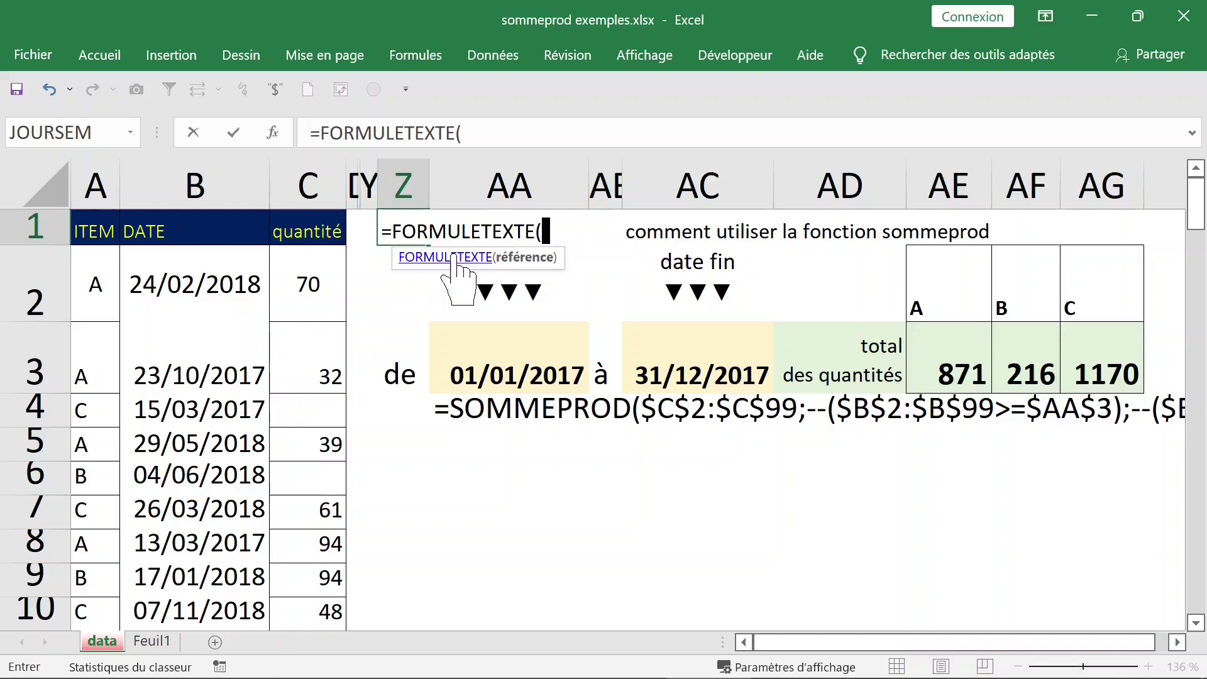
pyautogui.click(1079, 353)
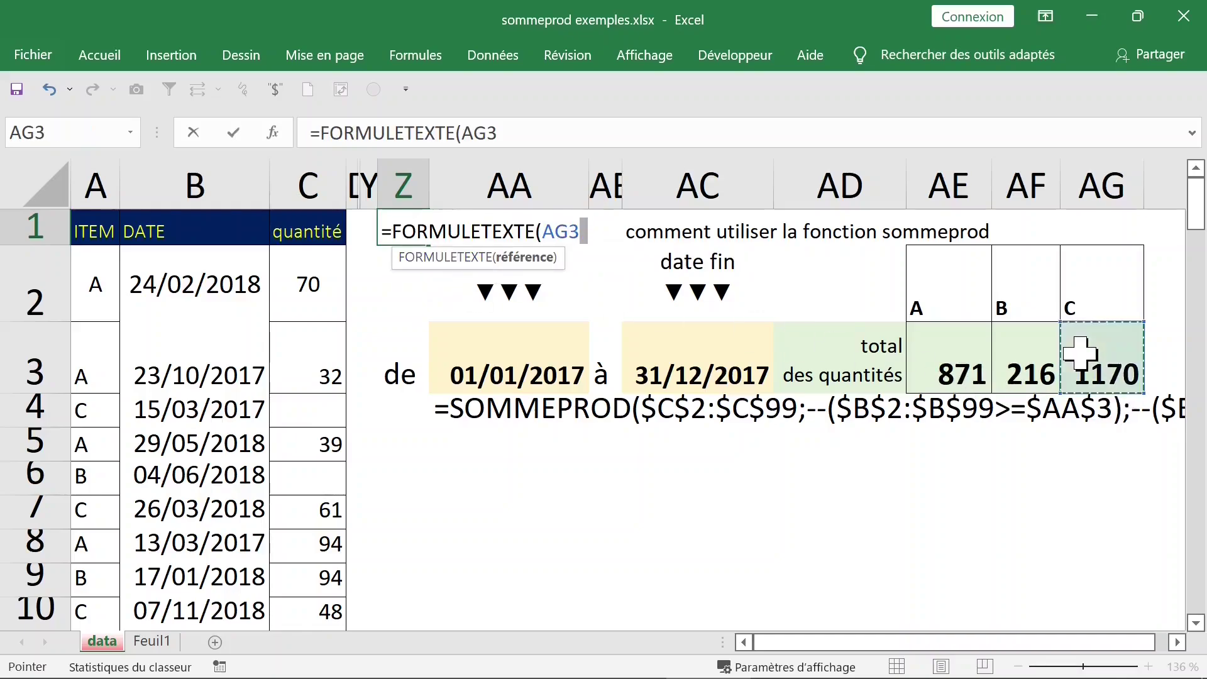
pyautogui.press('Return')
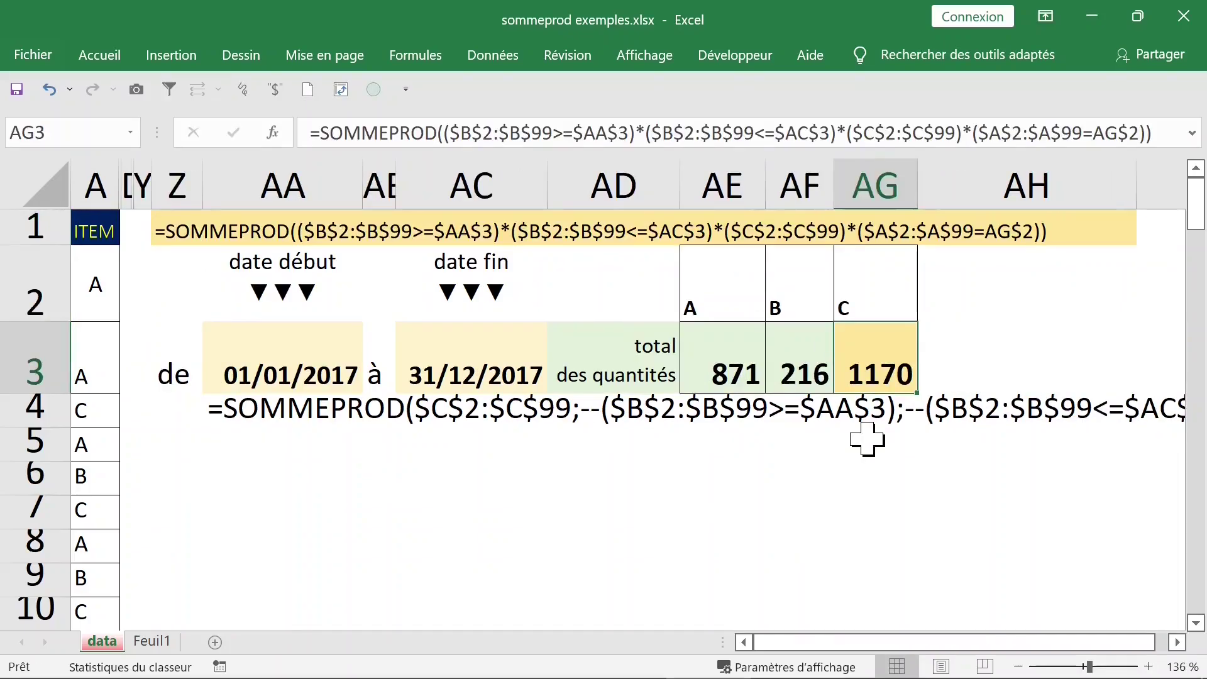
# - Examine the condition results in D2:F2 on the Feuil1 sheet
pyautogui.click(152, 641)
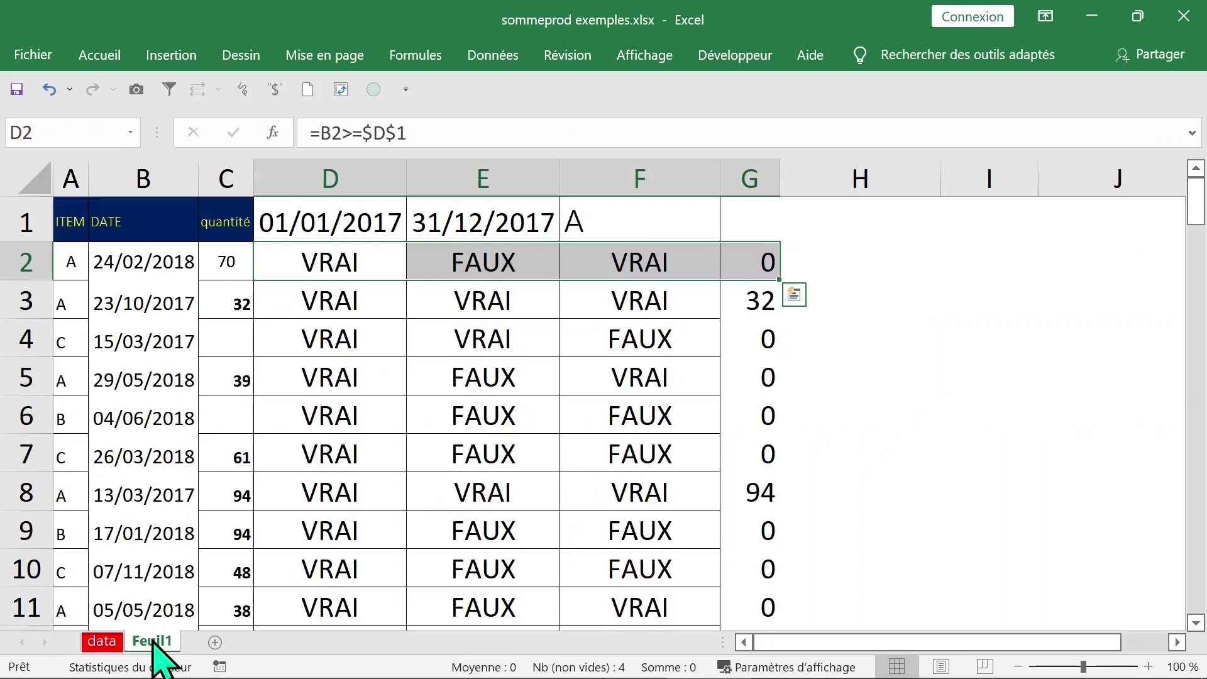
pyautogui.moveTo(323, 251); pyautogui.dragTo(685, 263)
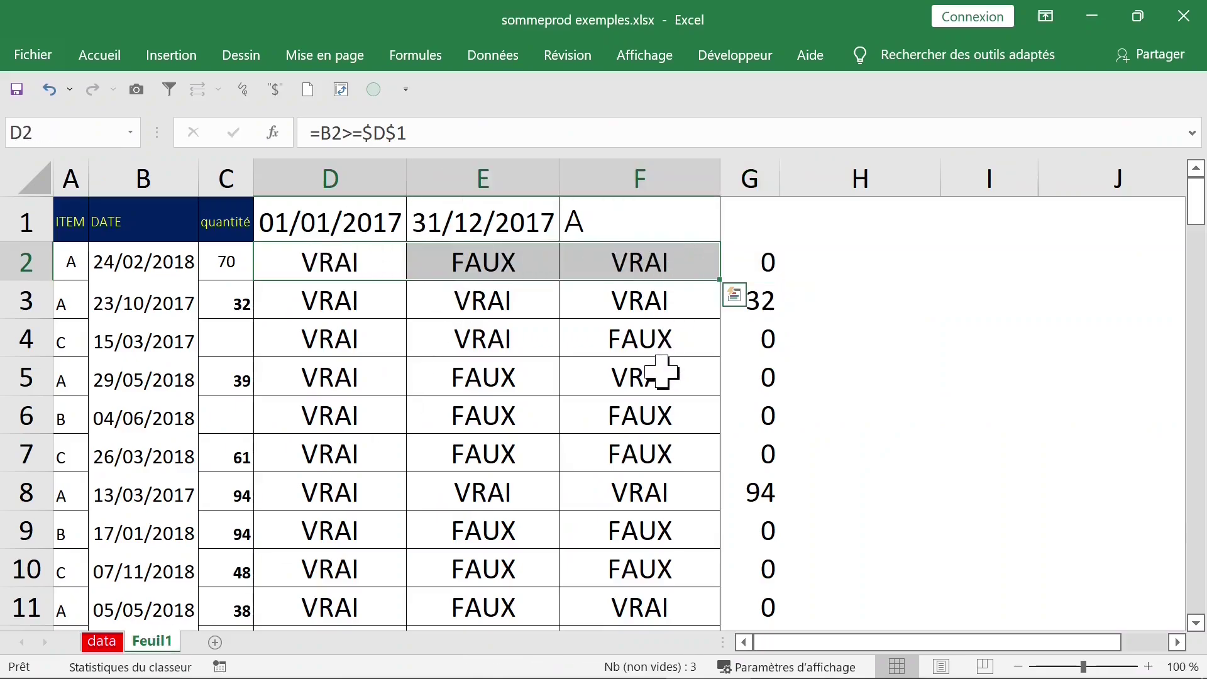